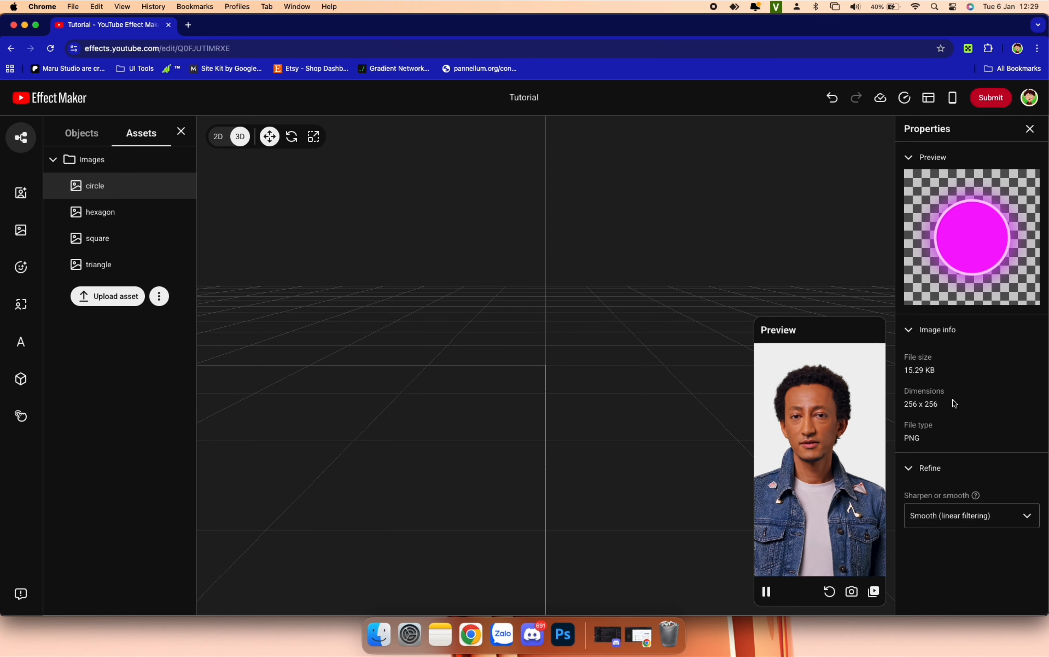
# Step: Check the effect's size and memory limits, and add an image object using the triangle asset
pyautogui.click(904, 97)
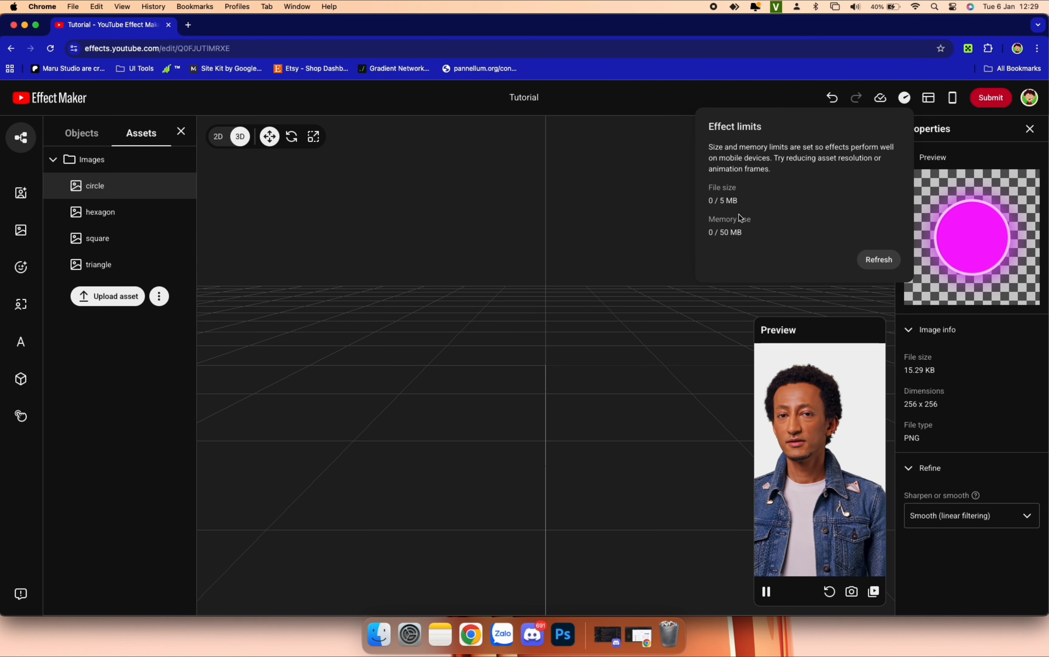
pyautogui.click(95, 144)
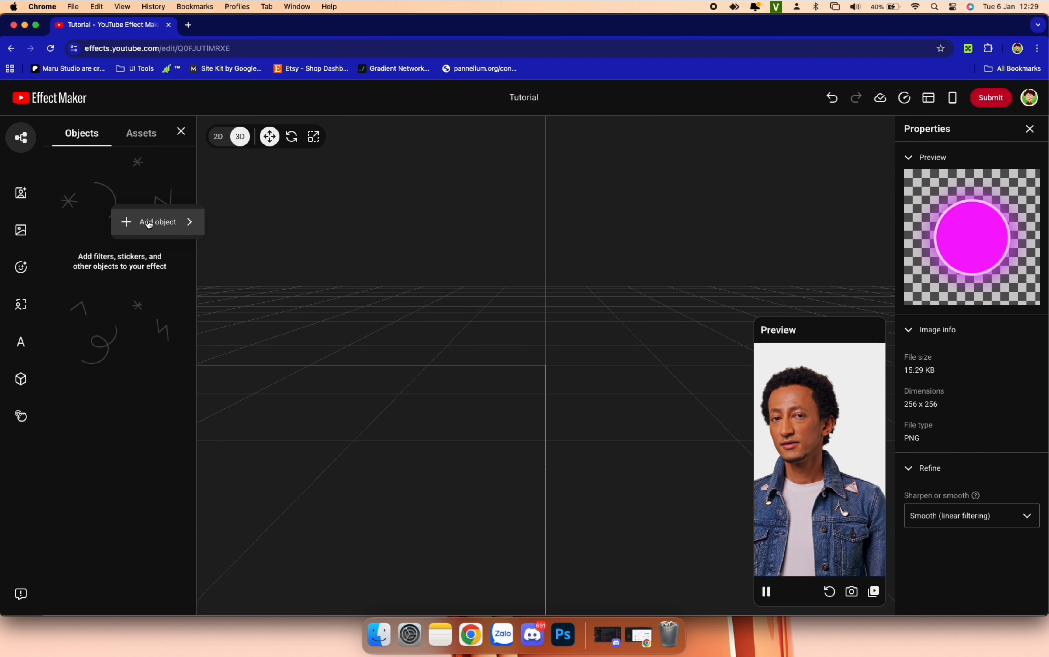
pyautogui.click(149, 222)
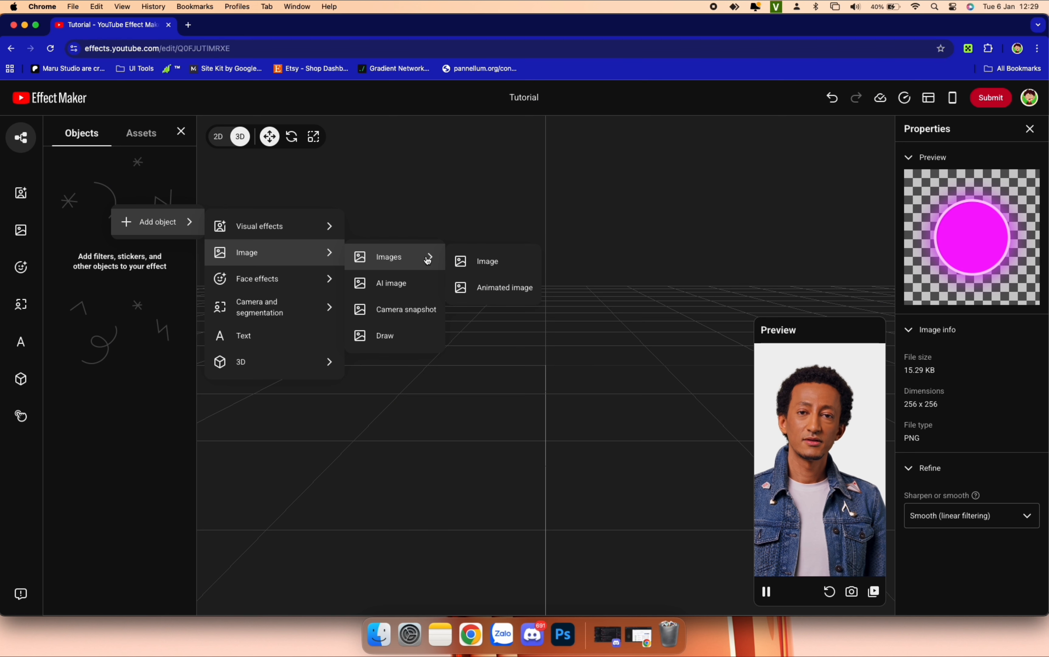
pyautogui.click(477, 261)
pyautogui.click(523, 394)
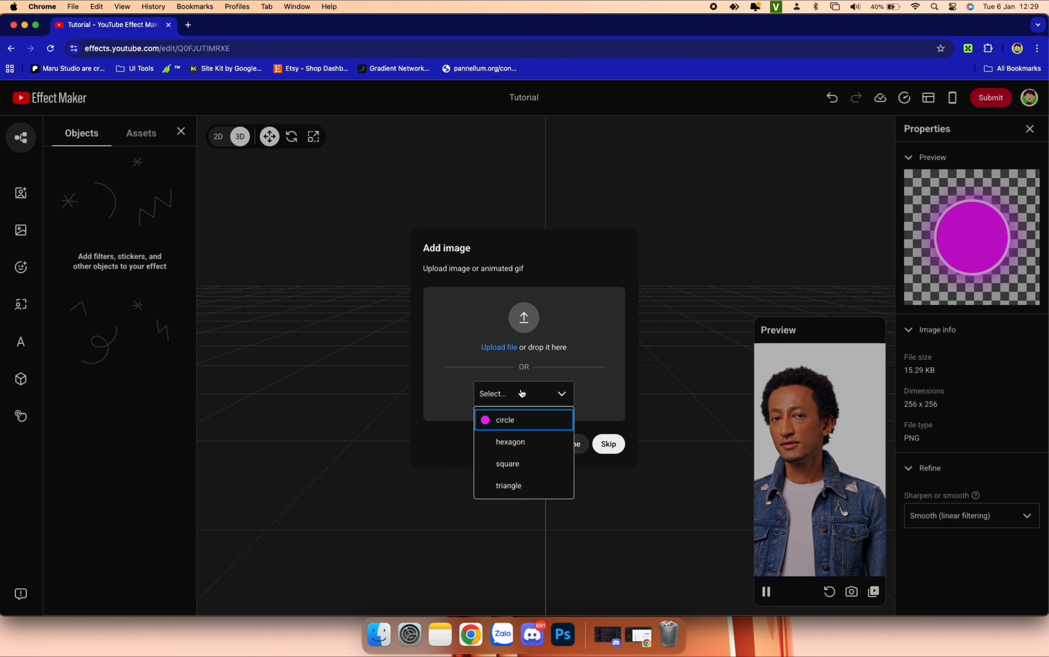
pyautogui.click(516, 486)
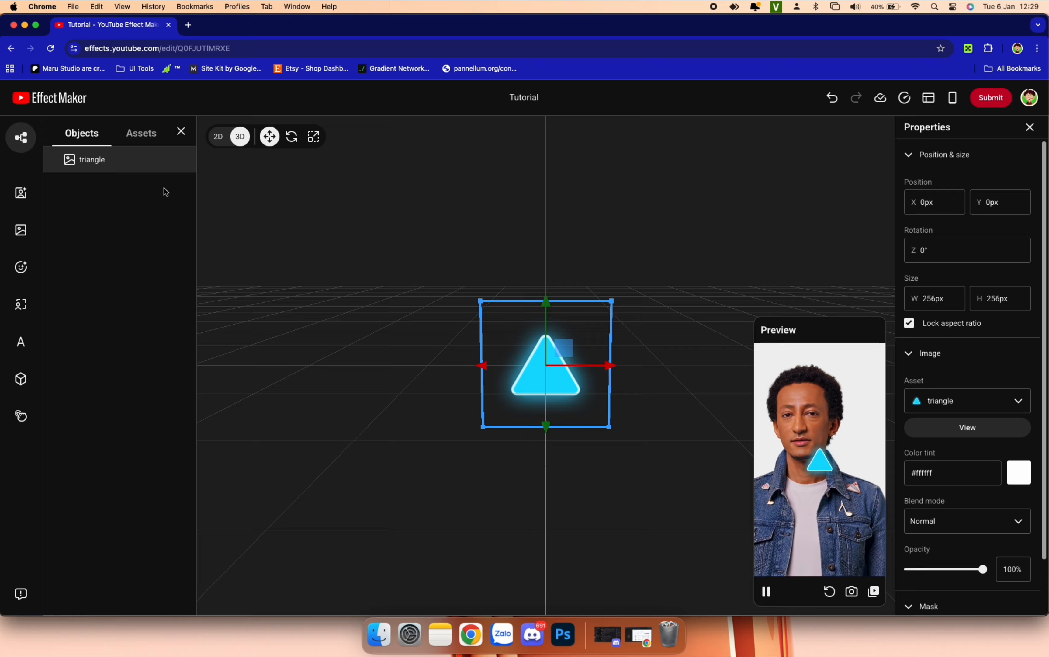
# Step: Add a second image object using the square asset
pyautogui.moveTo(254, 234)
pyautogui.moveTo(374, 246)
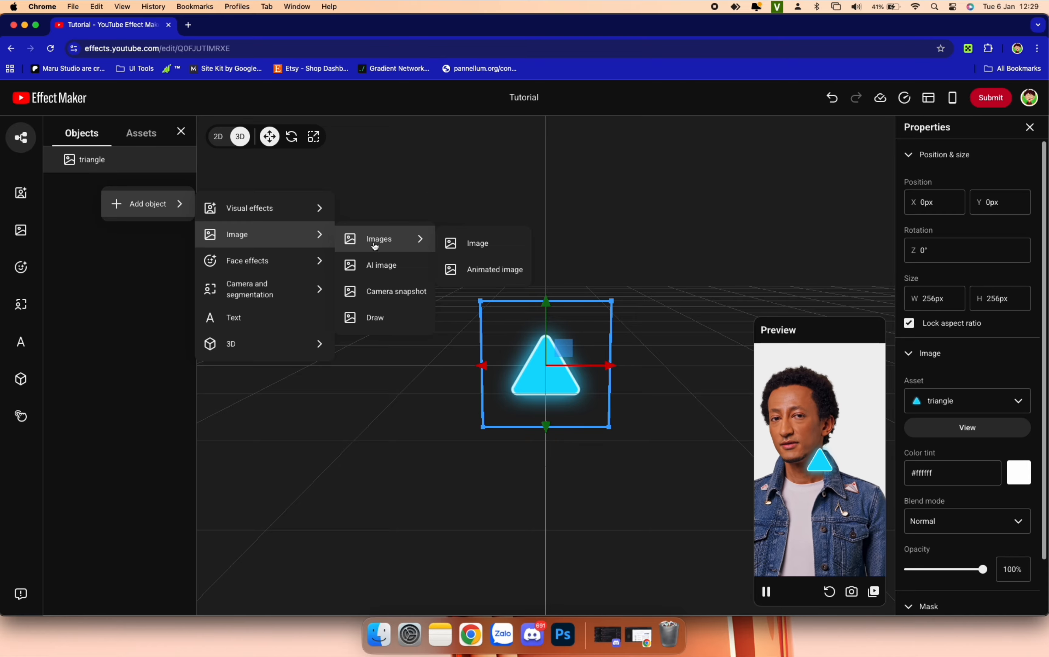
pyautogui.click(473, 274)
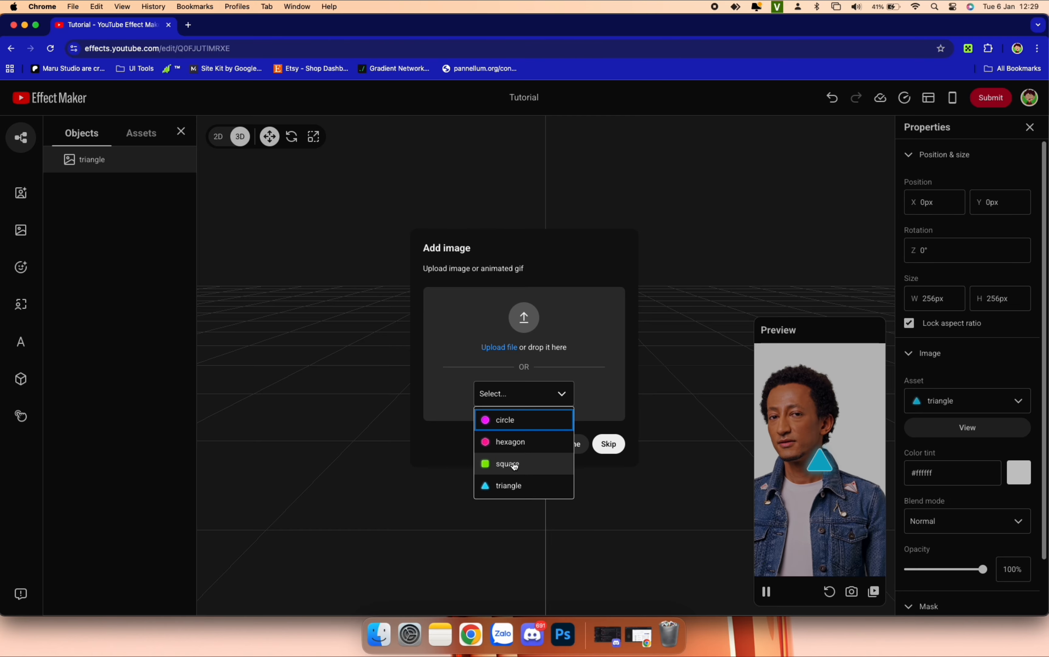
pyautogui.click(515, 466)
# Step: Add a third image object using the hexagon asset
pyautogui.rightClick(79, 222)
pyautogui.moveTo(130, 237)
pyautogui.click(431, 287)
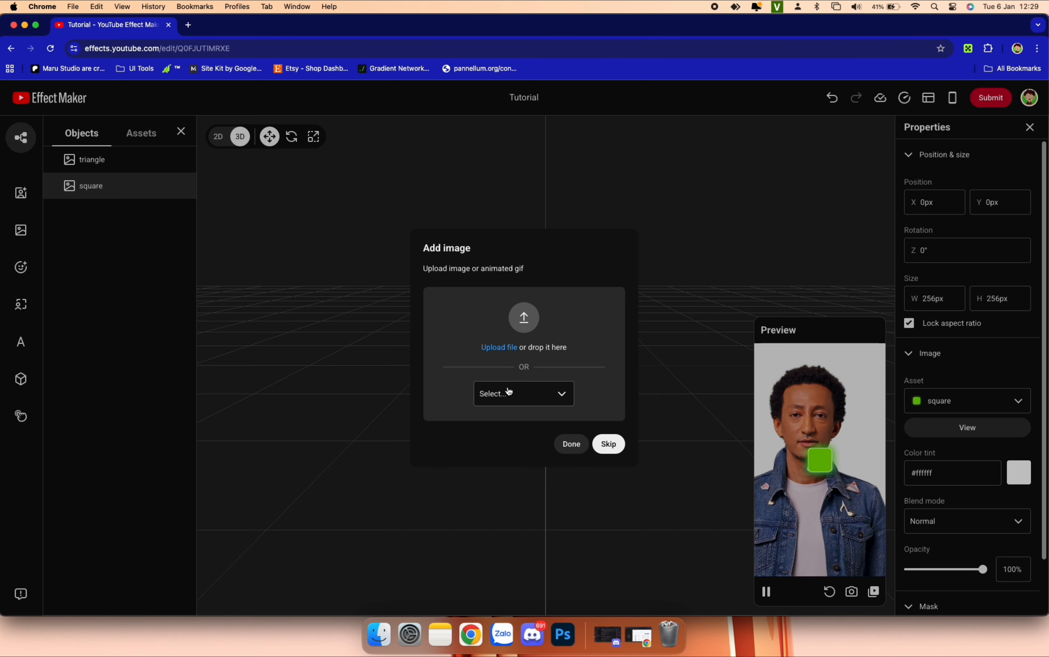
pyautogui.click(510, 442)
# Step: Add a fourth image object using the circle asset
pyautogui.rightClick(114, 268)
pyautogui.moveTo(152, 279)
pyautogui.moveTo(246, 307)
pyautogui.moveTo(386, 311)
pyautogui.click(503, 345)
pyautogui.click(497, 394)
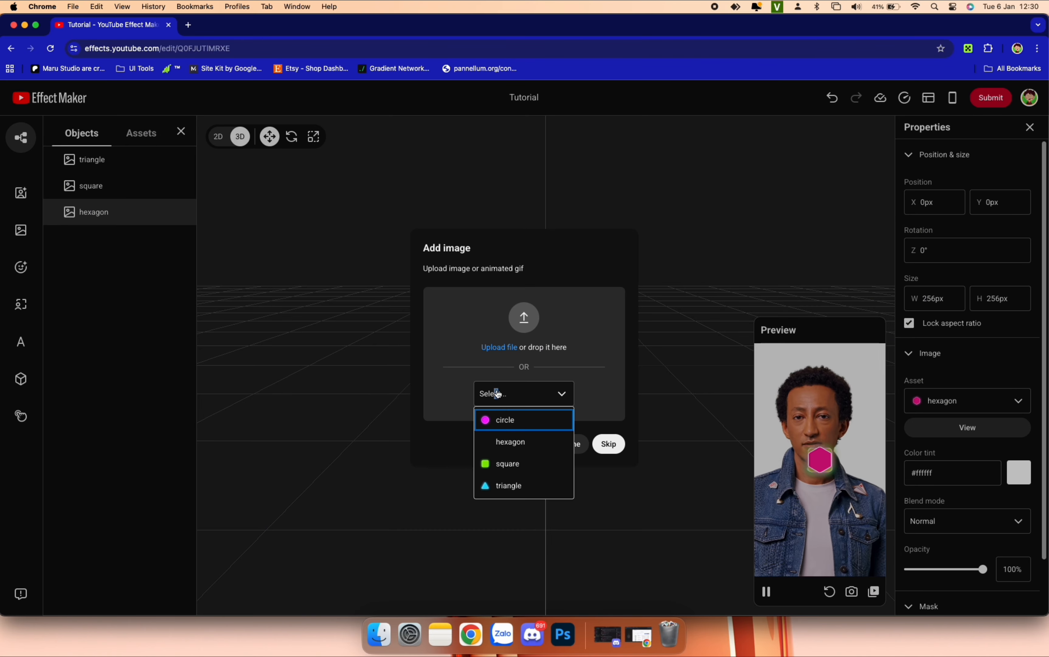
pyautogui.click(505, 420)
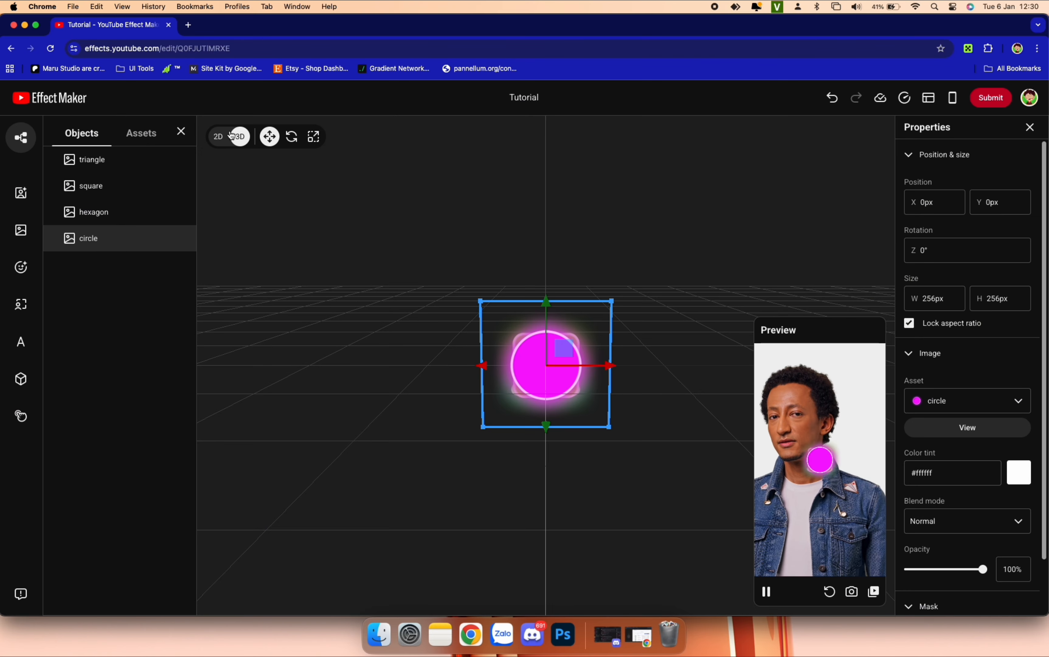
# Step: Switch the scene view to 2D and review the effect's file size and memory use per asset
pyautogui.click(219, 137)
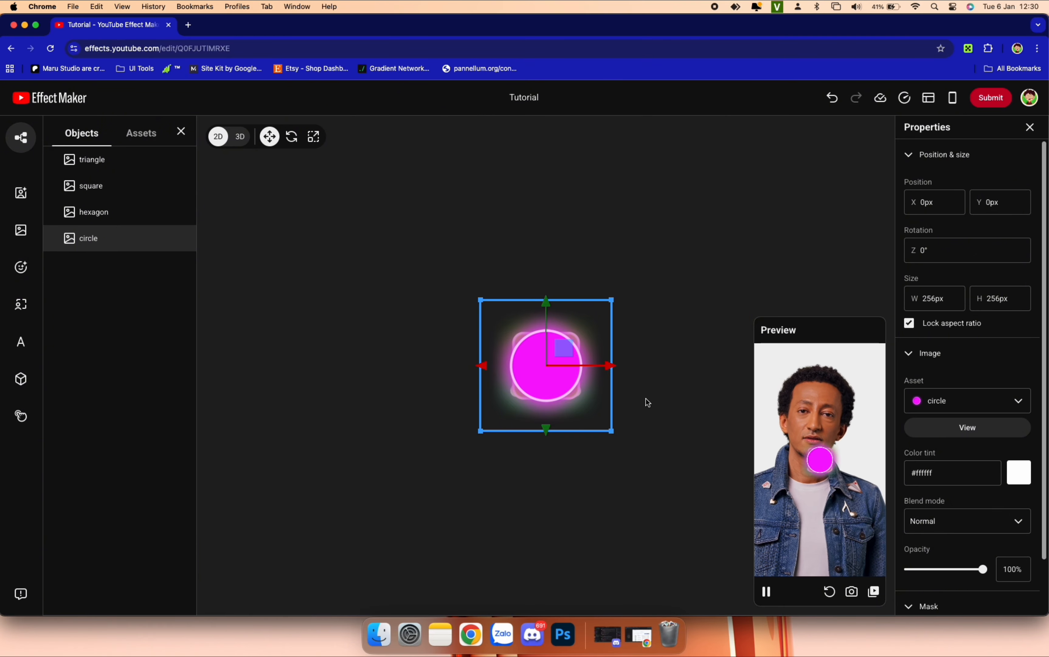
pyautogui.click(906, 100)
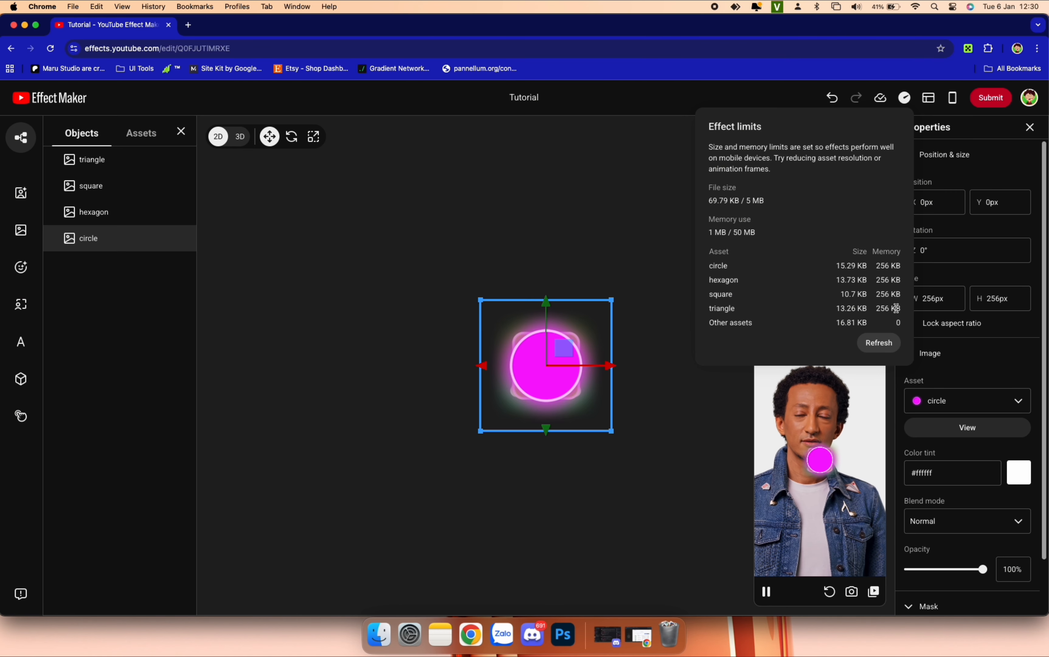
# Step: Set the circle image's width and height to 200 px
pyautogui.click(106, 160)
pyautogui.write('200')
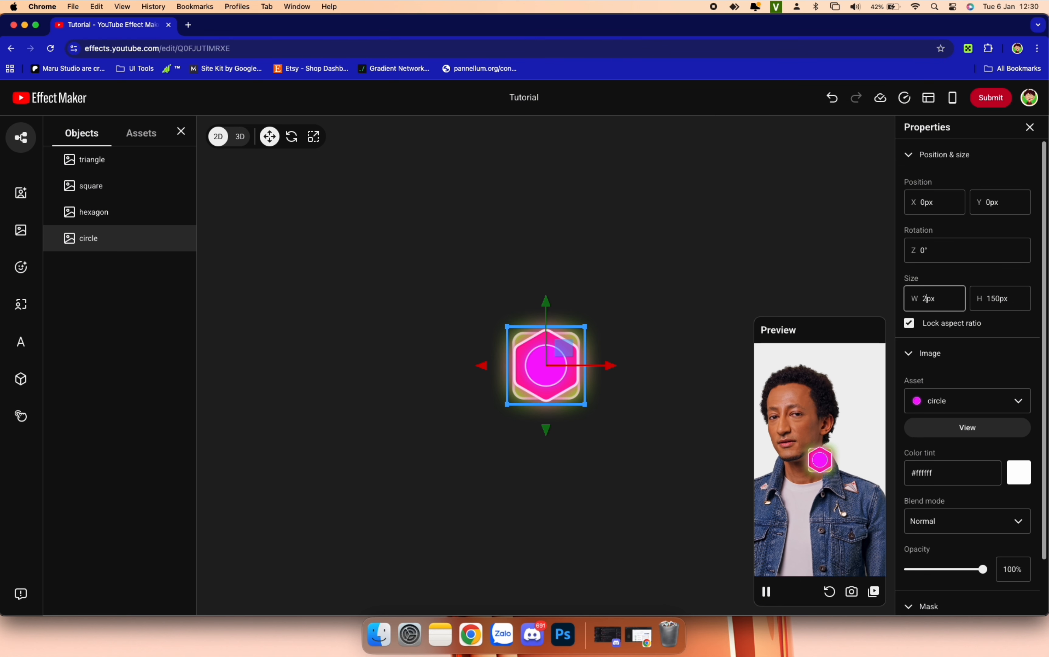
pyautogui.press('Tab')
pyautogui.write('200')
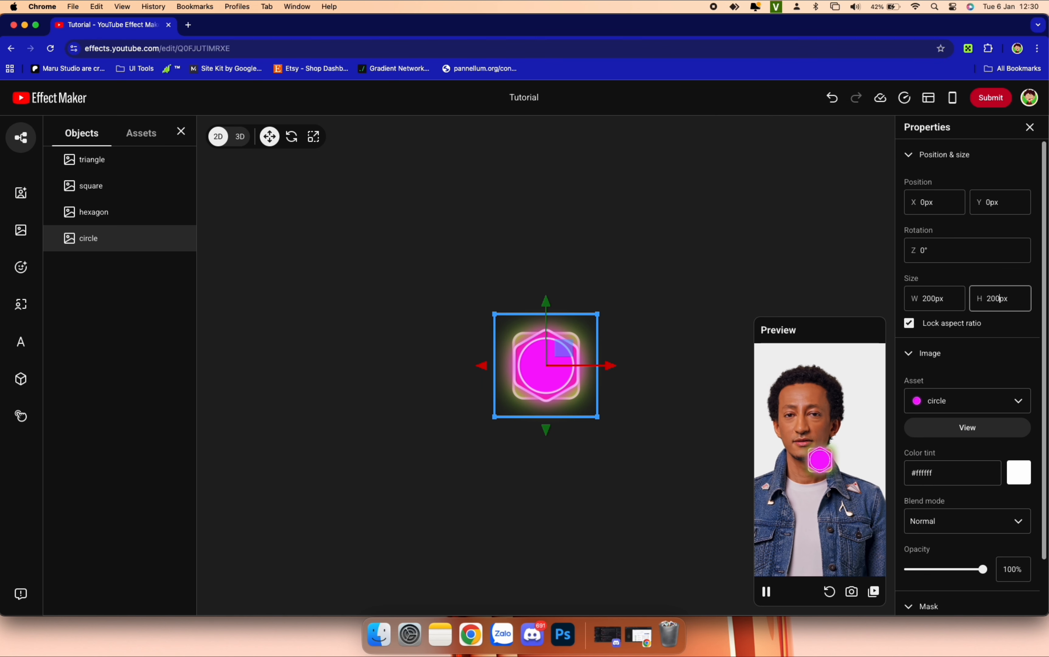
# Step: Set the hexagon image's width to 200 px with the aspect ratio locked
pyautogui.click(100, 213)
pyautogui.click(954, 300)
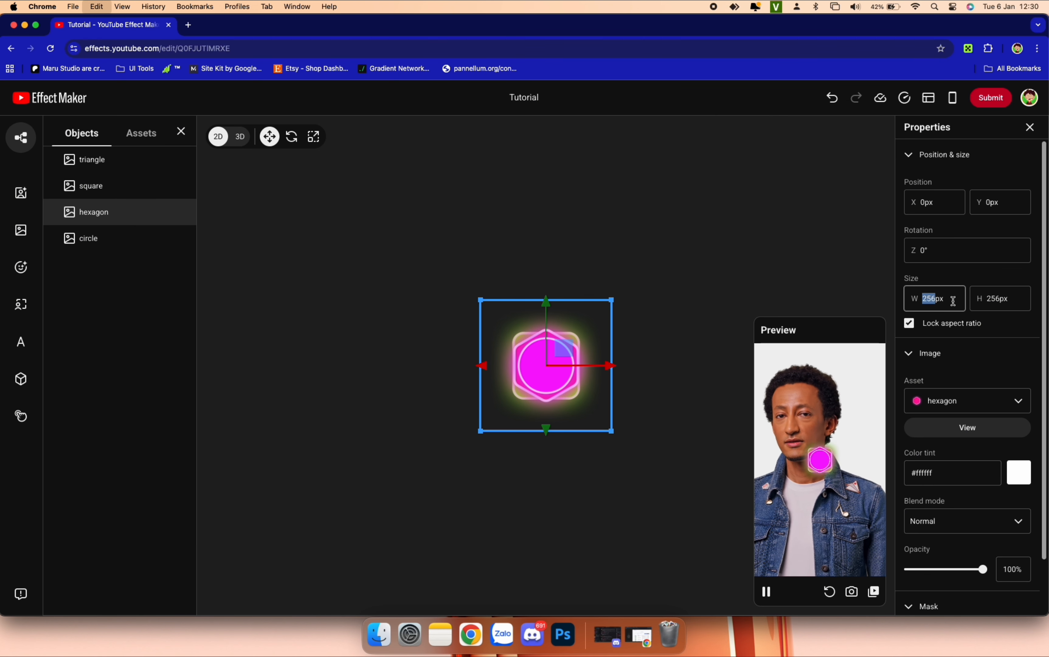
pyautogui.write('200')
pyautogui.press('Return')
# Step: Set the square image's width to 200 px with the aspect ratio locked
pyautogui.click(143, 196)
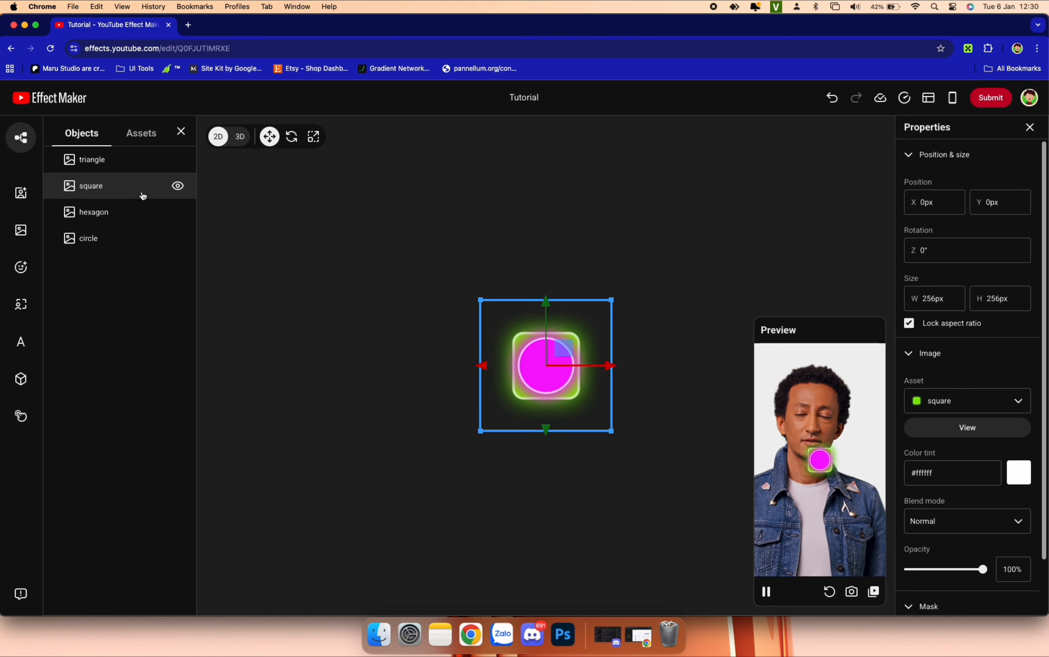
pyautogui.click(951, 304)
pyautogui.write('200')
pyautogui.press('Return')
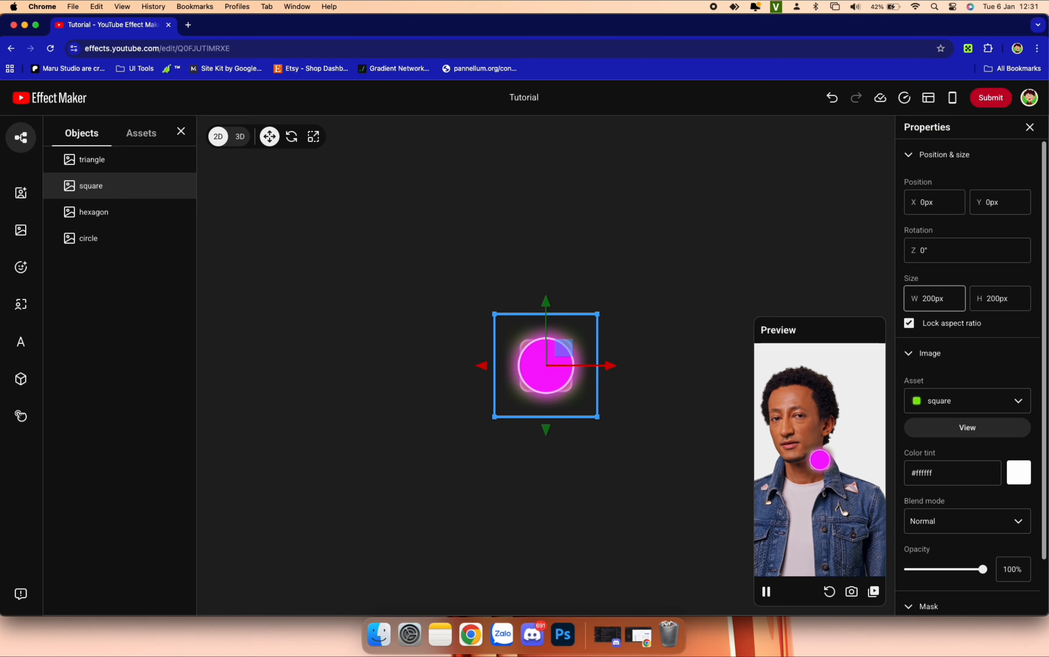
# Step: Set the triangle image's width to 200 px with locked aspect ratio and its Y position to 500 px
pyautogui.click(98, 162)
pyautogui.click(934, 299)
pyautogui.write('200')
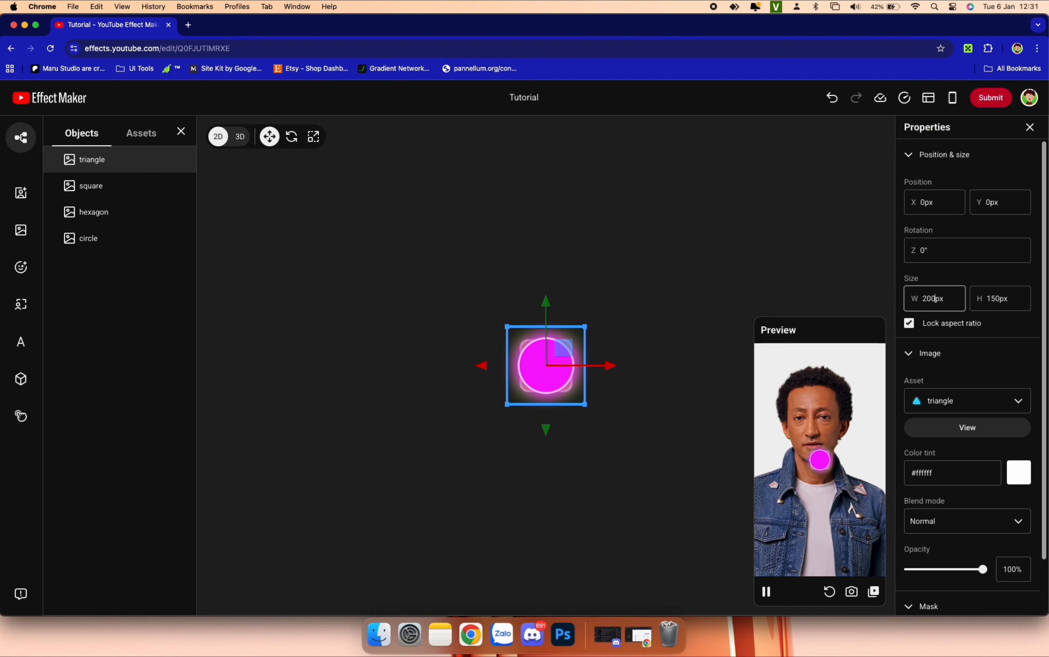
pyautogui.press('Return')
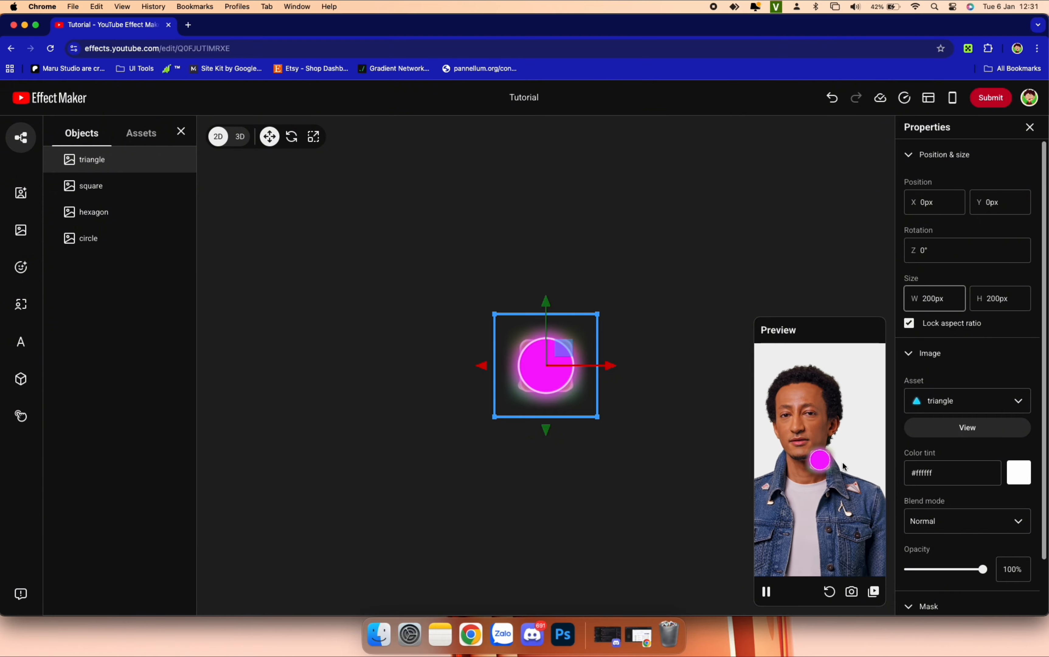
pyautogui.doubleClick(1013, 200)
pyautogui.write('500')
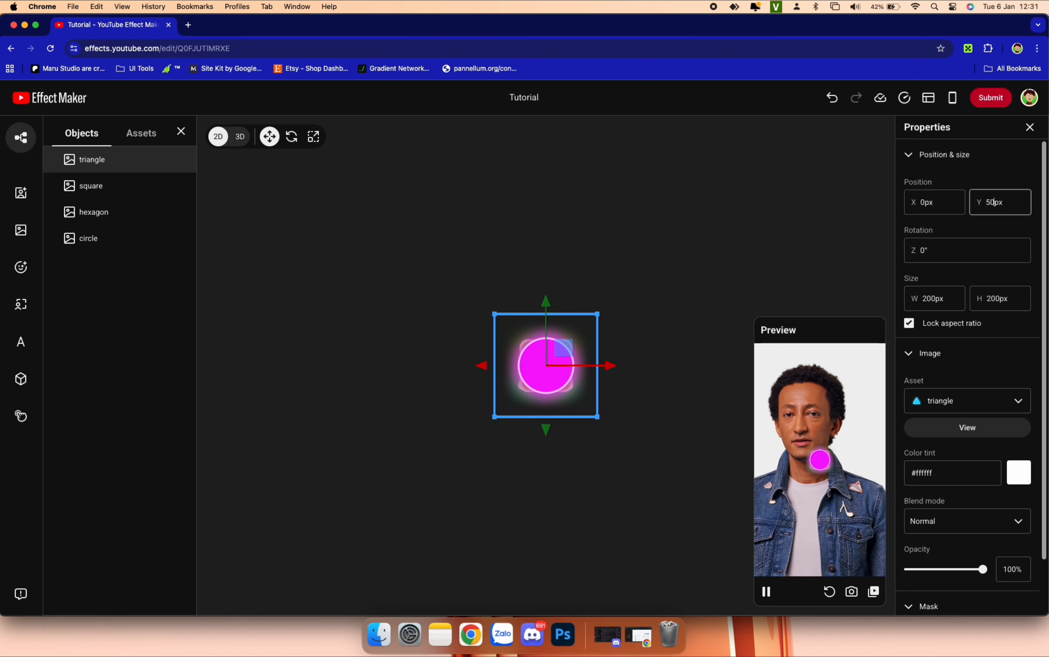
pyautogui.press('Return')
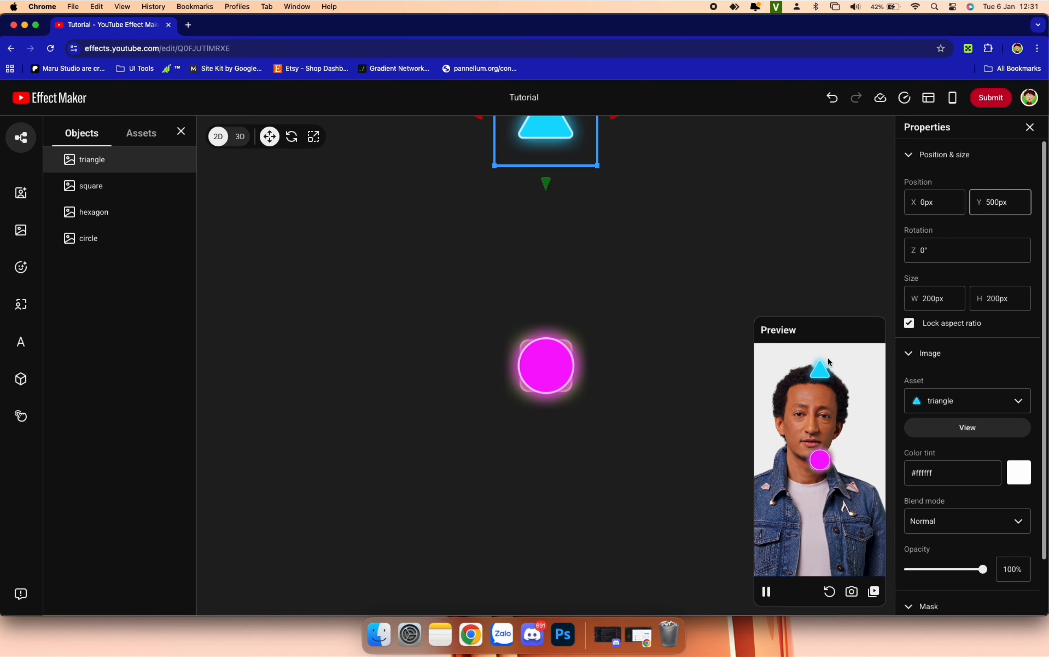
# Step: Set the square image's Y position to 500 px
pyautogui.click(176, 186)
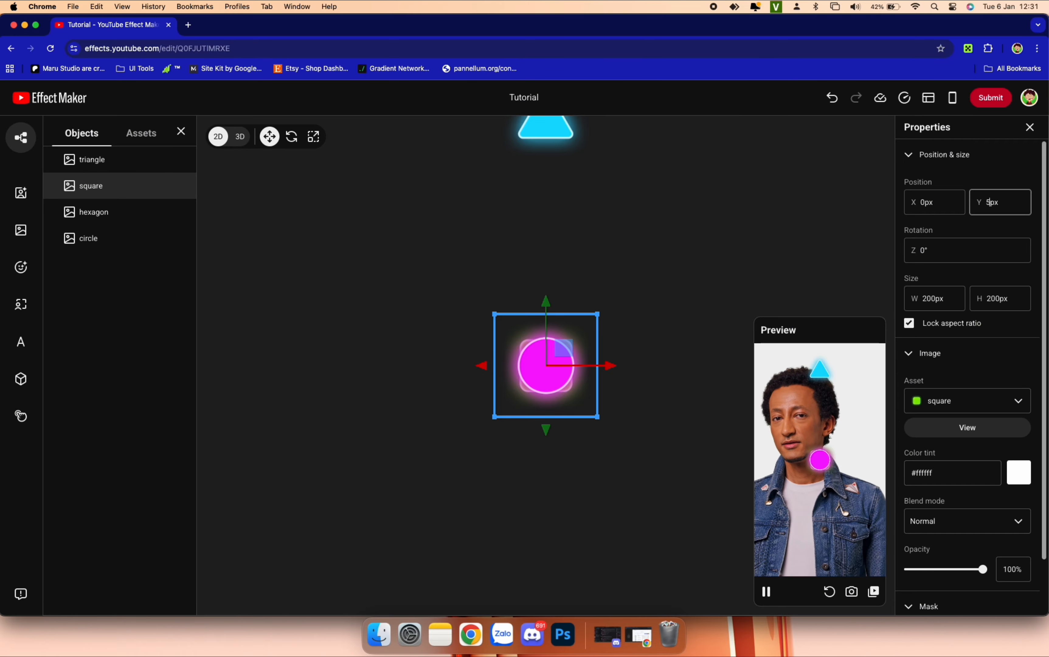
pyautogui.doubleClick(989, 202)
pyautogui.write('500')
pyautogui.press('Return')
# Step: Set the hexagon image's Y position to 500 px
pyautogui.click(130, 212)
pyautogui.doubleClick(1018, 201)
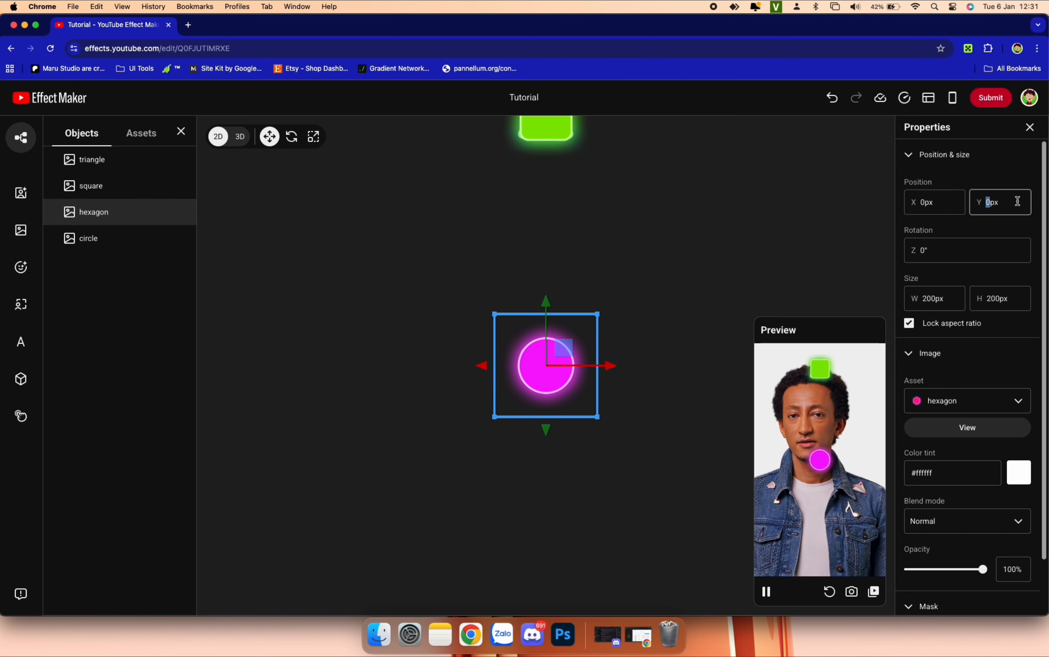
pyautogui.write('500')
pyautogui.press('Return')
# Step: Set the circle image's Y position to 500 px
pyautogui.click(130, 238)
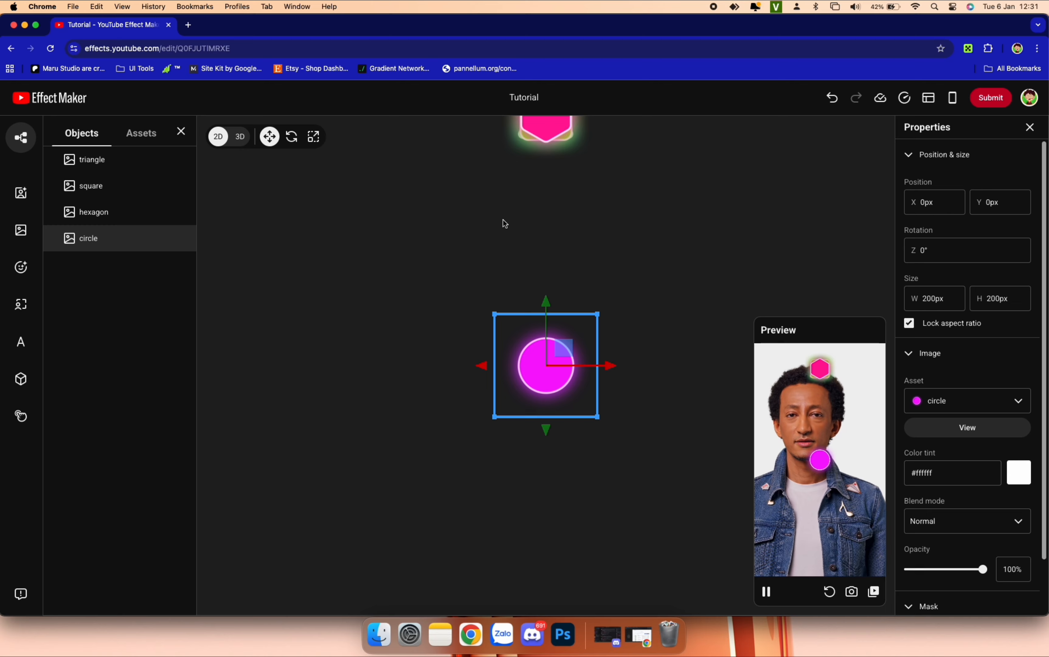
pyautogui.doubleClick(987, 203)
pyautogui.write('500')
pyautogui.press('Return')
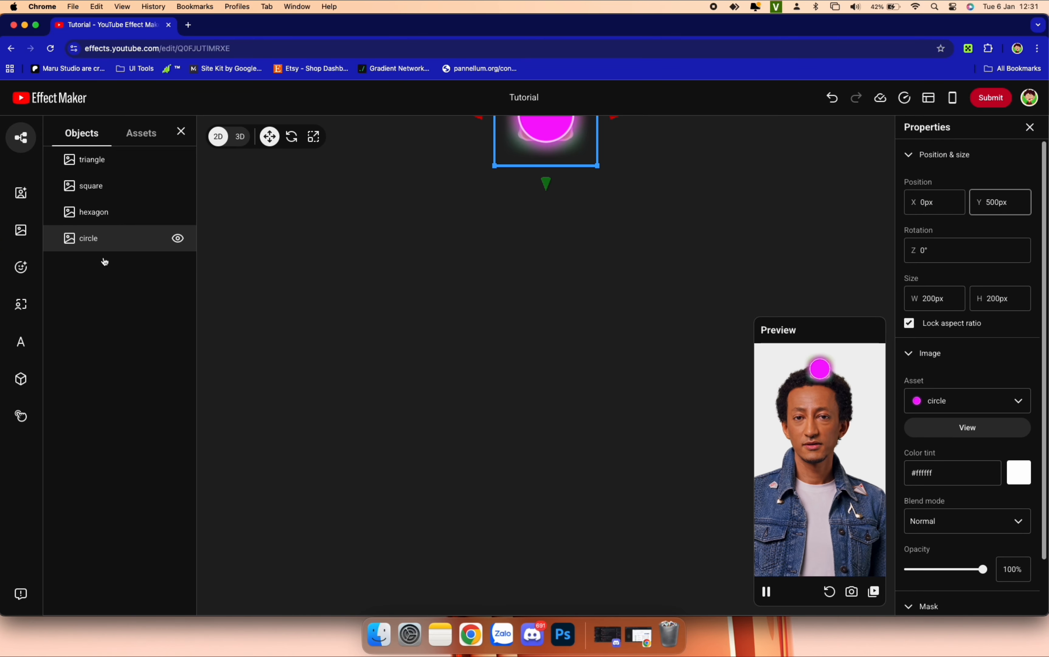
# Step: Add a Color filter object and place it above the triangle at the start of the object list
pyautogui.rightClick(82, 297)
pyautogui.moveTo(120, 316)
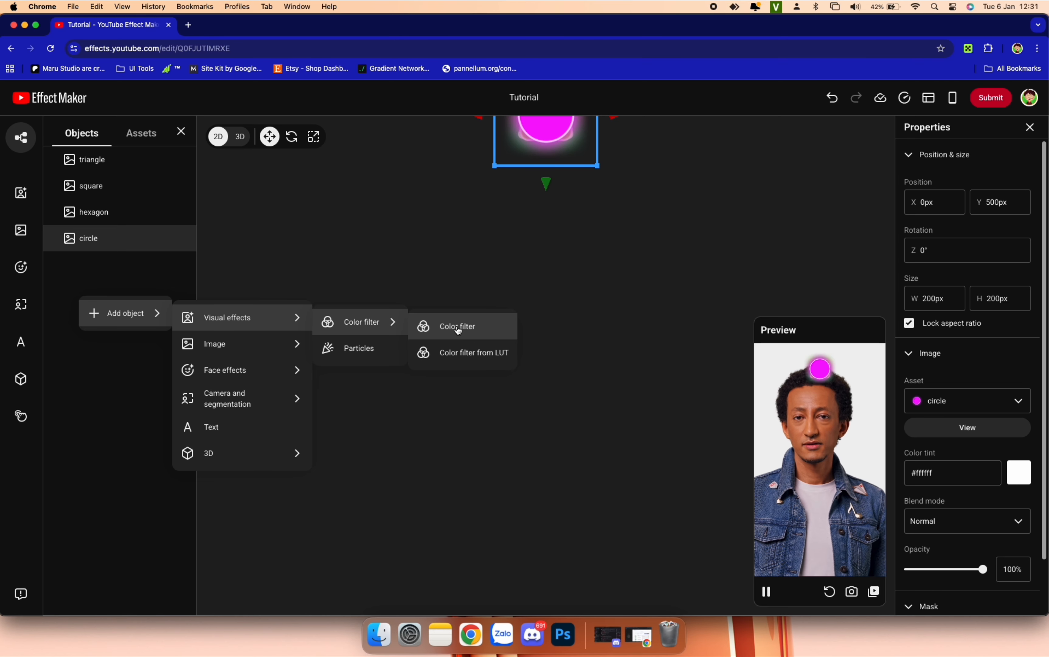
pyautogui.click(454, 330)
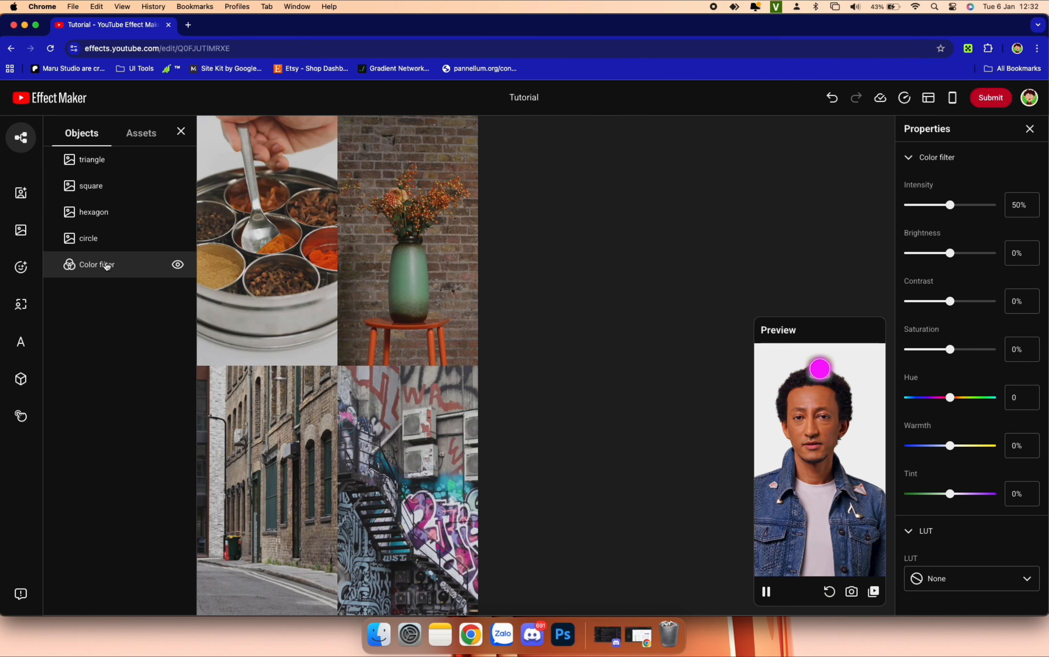
pyautogui.moveTo(103, 265); pyautogui.dragTo(96, 164)
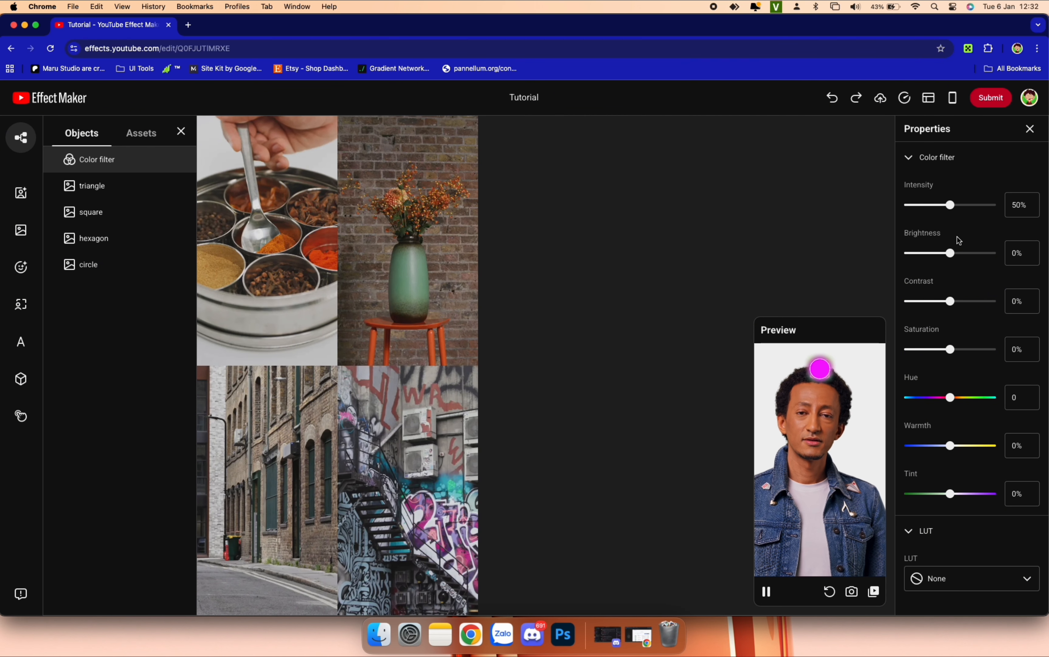
# Step: Set the color filter's brightness to -100% and its intensity to 100%
pyautogui.moveTo(950, 256); pyautogui.dragTo(902, 260)
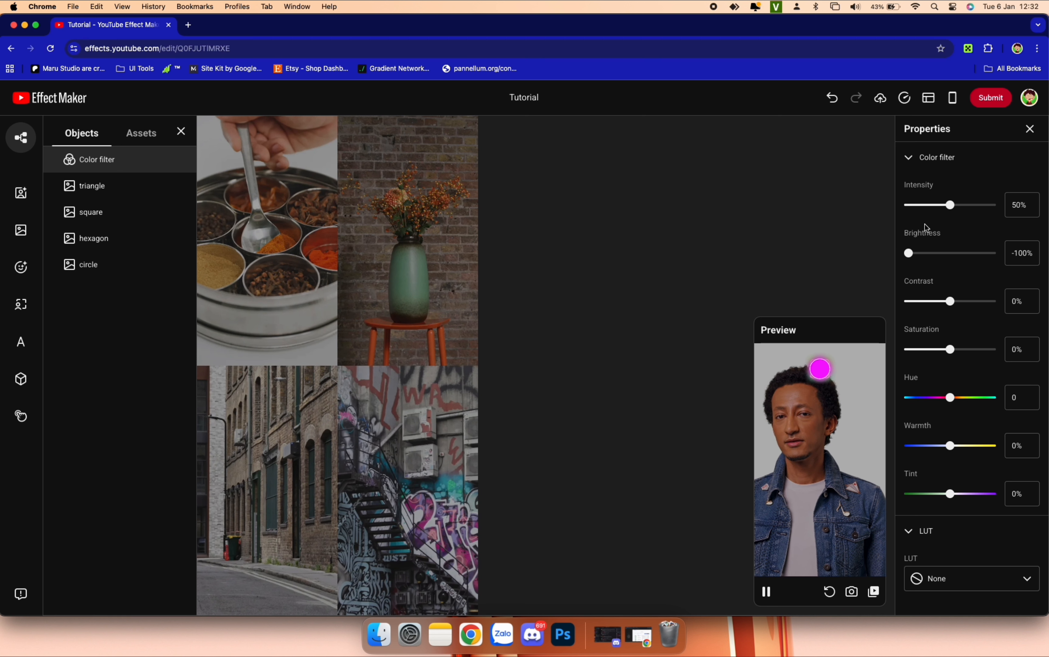
pyautogui.moveTo(951, 205); pyautogui.dragTo(1030, 205)
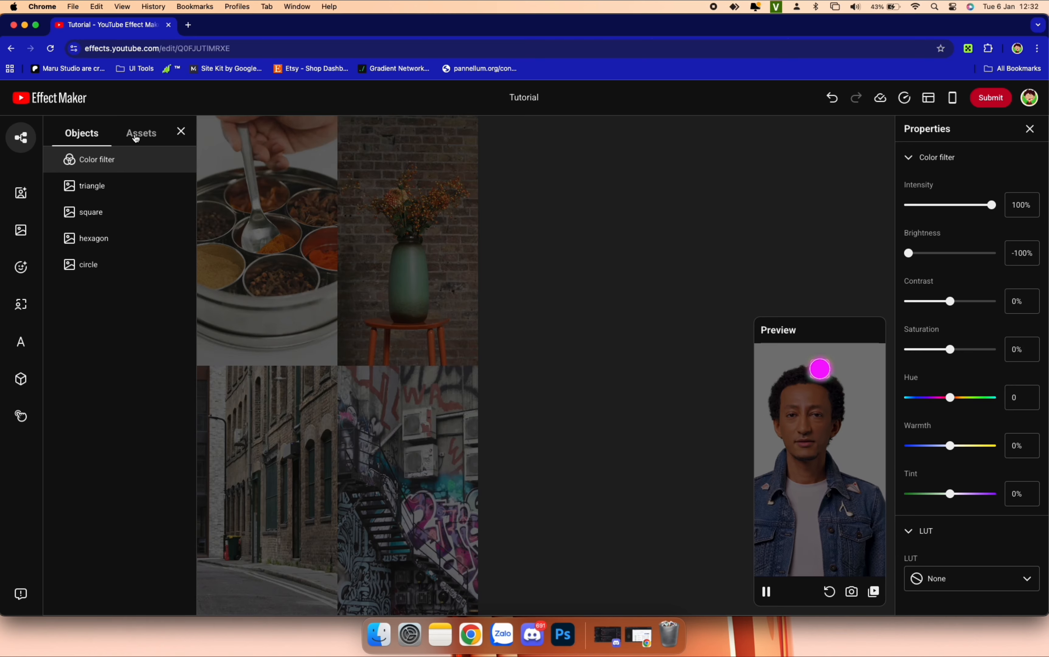
# Step: Try moving the circle image straight down along its vertical axis
pyautogui.click(87, 267)
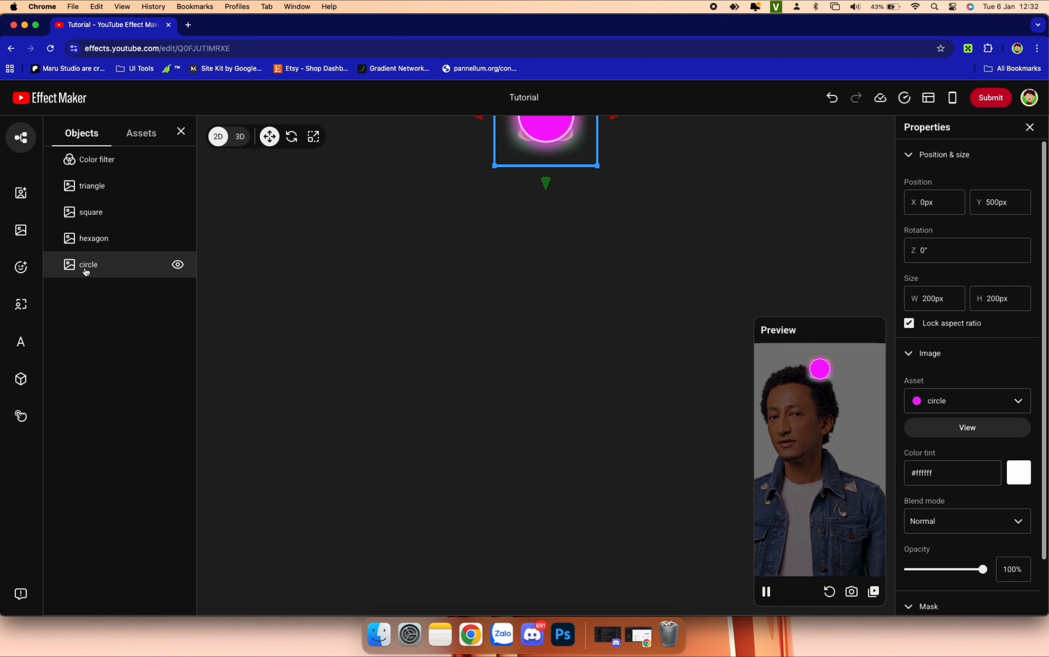
pyautogui.scroll(2, 568, 298)
pyautogui.scroll(3, 570, 301)
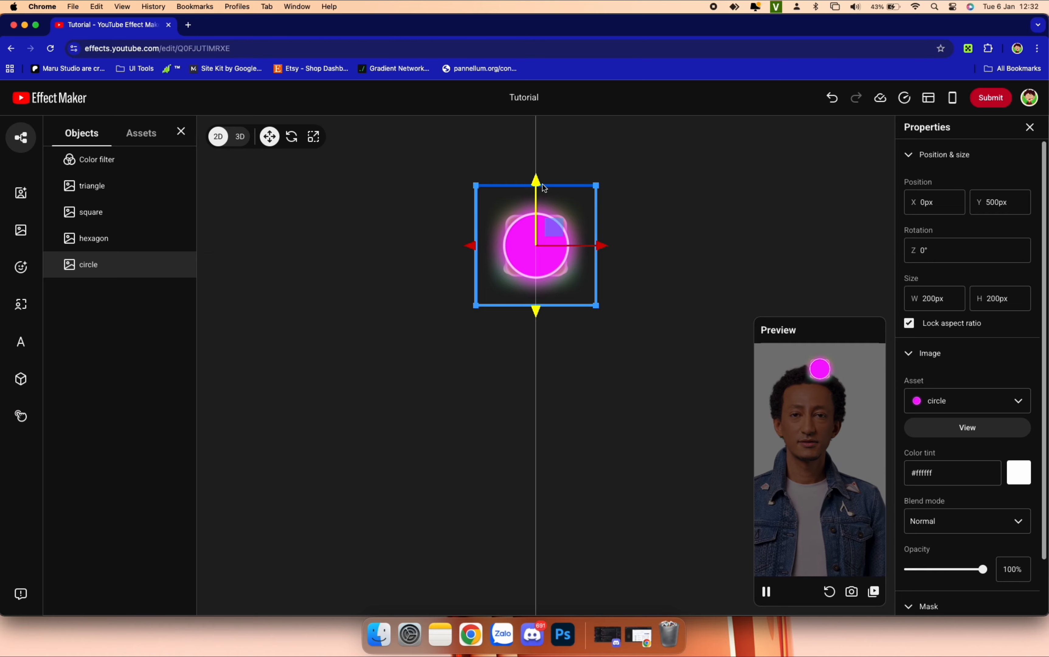
pyautogui.moveTo(546, 188); pyautogui.dragTo(560, 646)
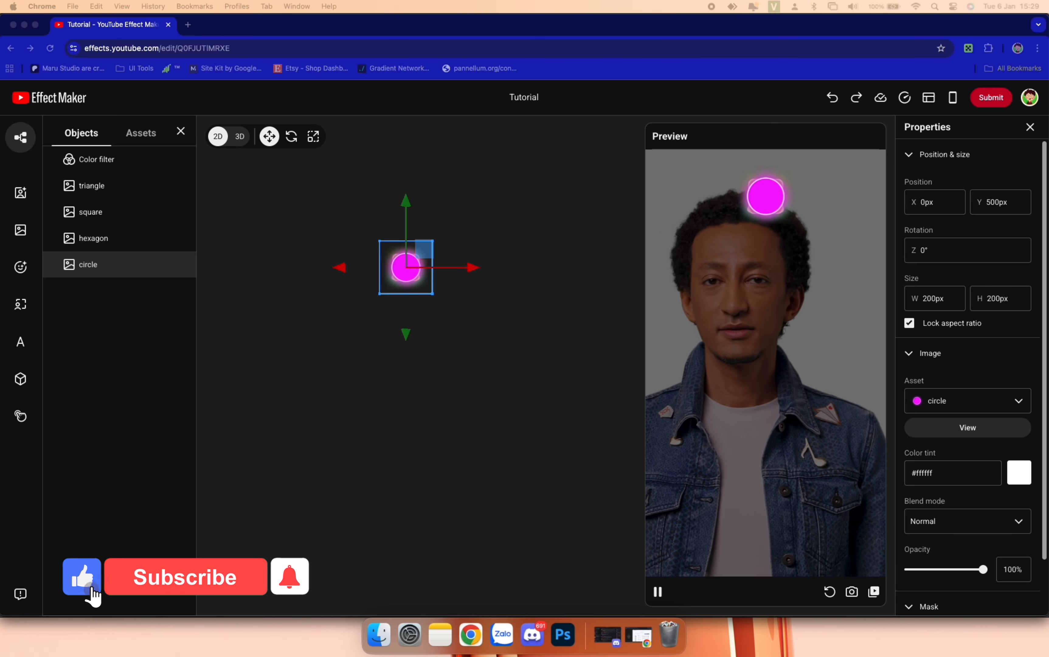
# Step: Add a Tap trigger node to the visual script
pyautogui.click(20, 416)
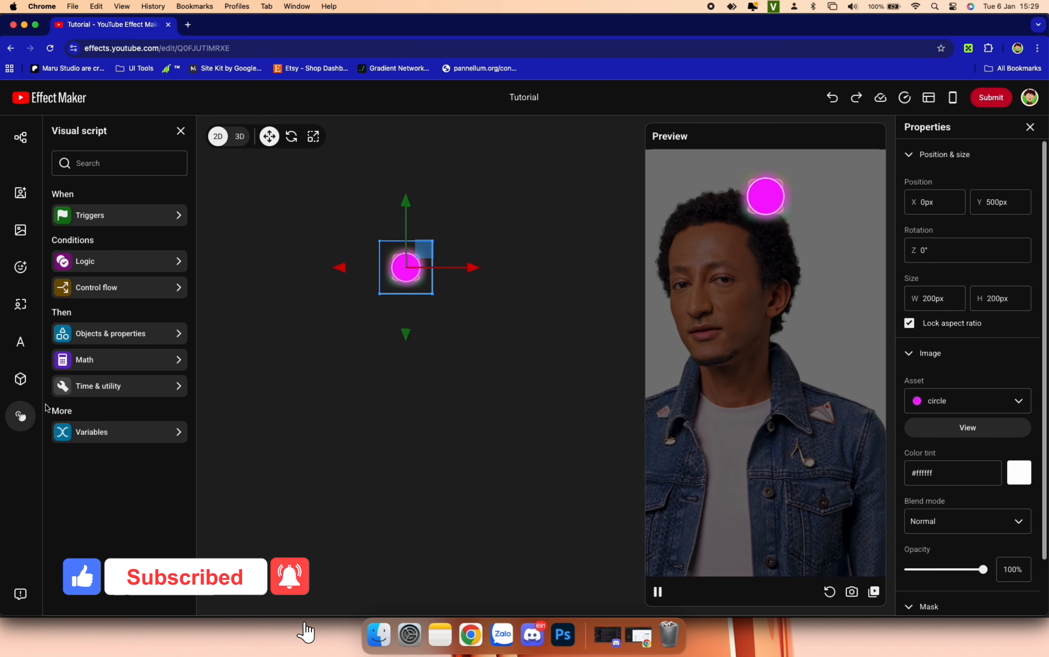
pyautogui.click(96, 212)
pyautogui.click(84, 298)
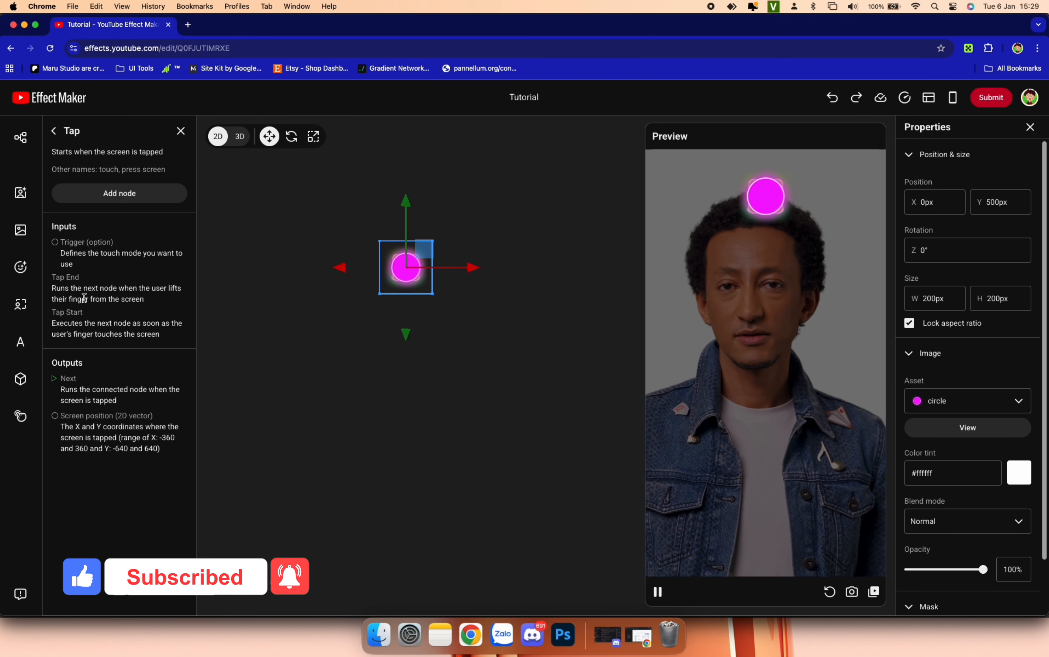
pyautogui.click(127, 195)
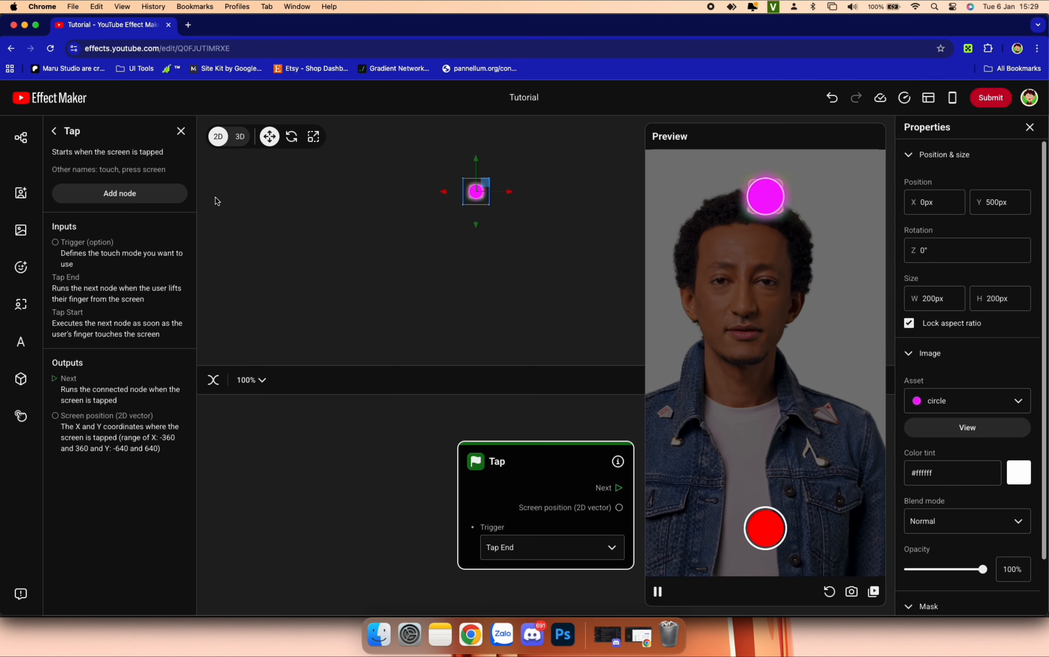
# Step: Close the node details, enlarge the script area, and leave free space beside the Tap node
pyautogui.click(180, 131)
pyautogui.moveTo(409, 363); pyautogui.dragTo(403, 292)
pyautogui.moveTo(504, 438); pyautogui.dragTo(216, 439)
pyautogui.scroll(-3, 393, 484)
pyautogui.moveTo(418, 491); pyautogui.dragTo(338, 465)
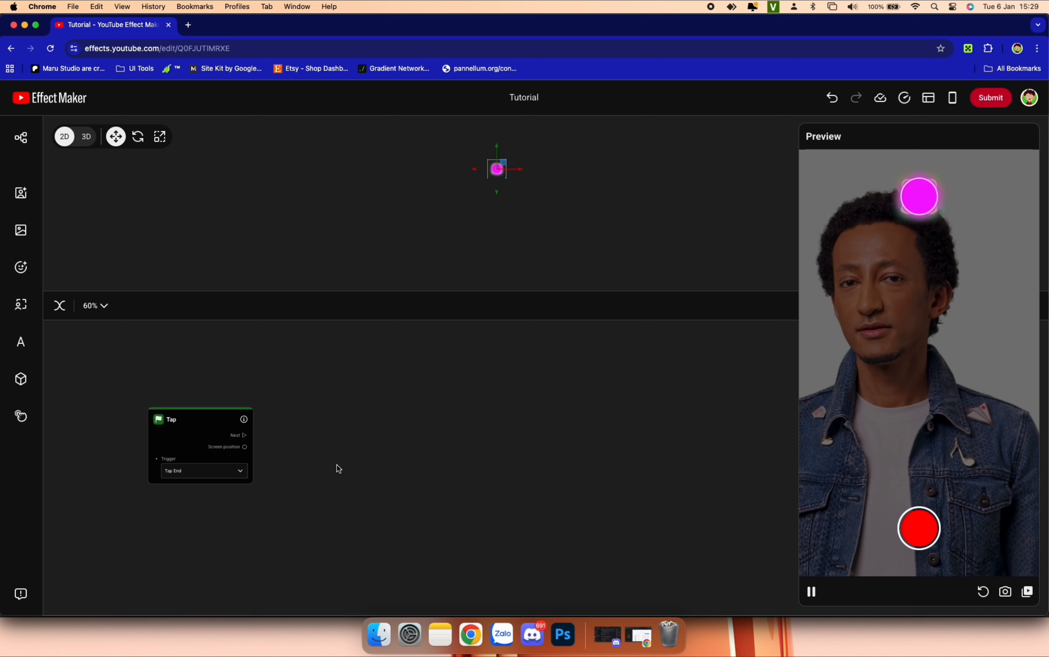
# Step: Add a Transition node beside the Tap node and connect Tap's Next output to its Start input
pyautogui.write('tran')
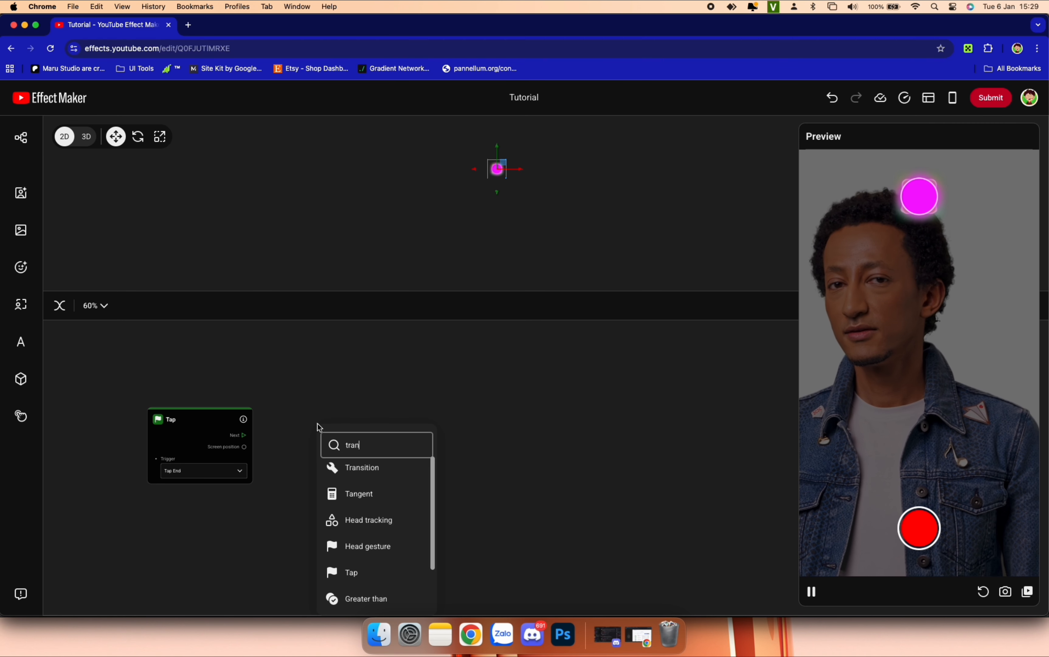
pyautogui.click(367, 469)
pyautogui.moveTo(376, 455); pyautogui.dragTo(381, 393)
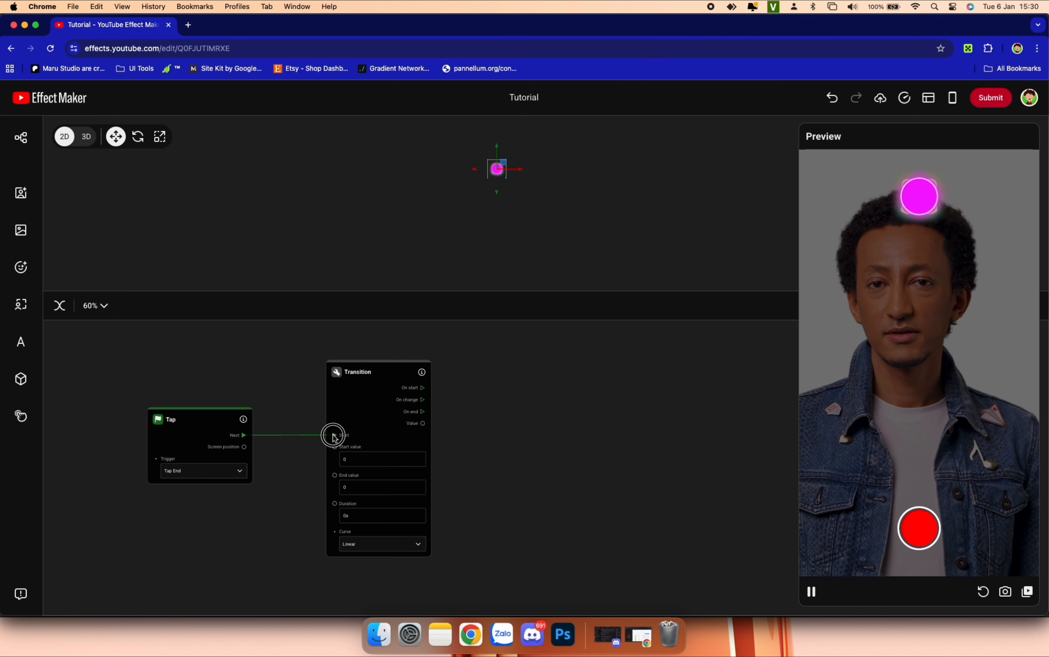
# Step: Add a Set property node targeting the circle and place it beside the Transition node
pyautogui.scroll(2, 484, 445)
pyautogui.rightClick(484, 446)
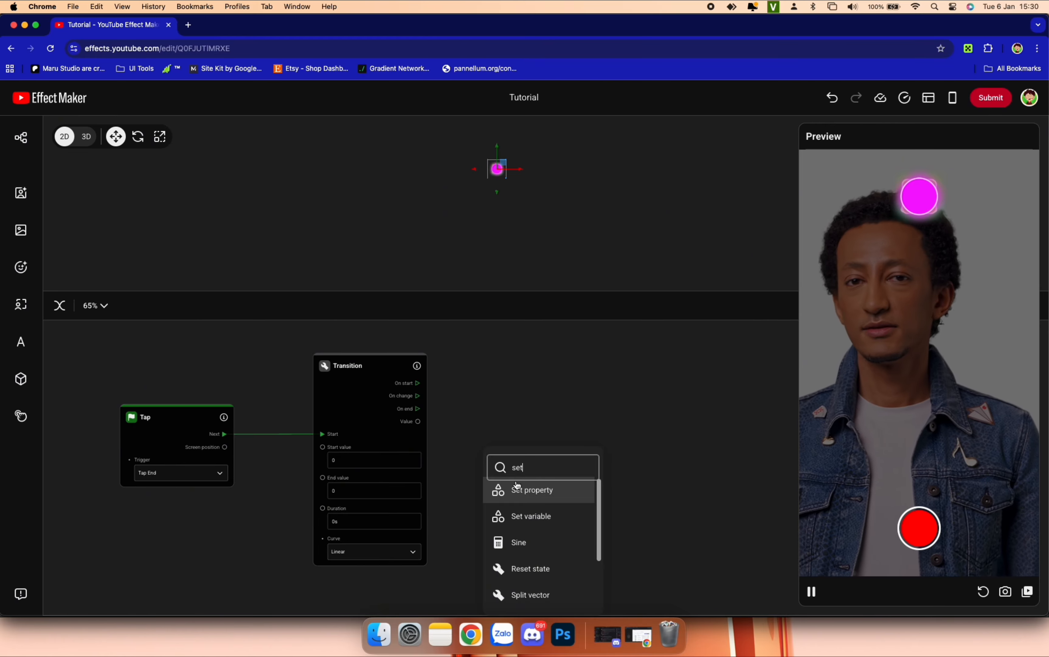
pyautogui.write('set')
pyautogui.click(517, 487)
pyautogui.click(520, 515)
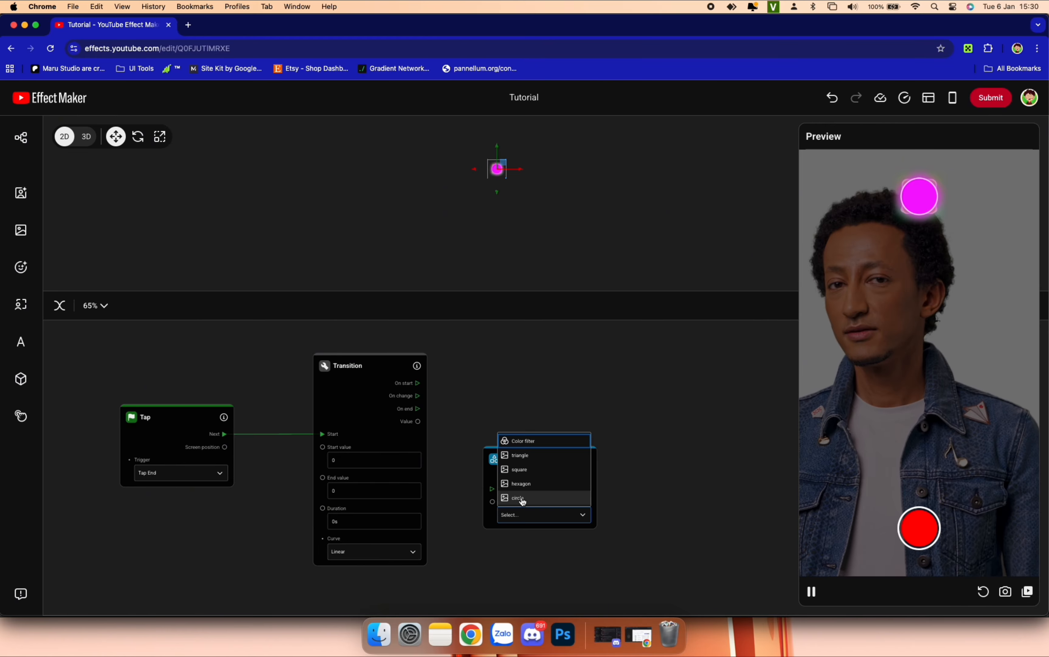
pyautogui.click(523, 501)
pyautogui.moveTo(521, 497); pyautogui.dragTo(511, 388)
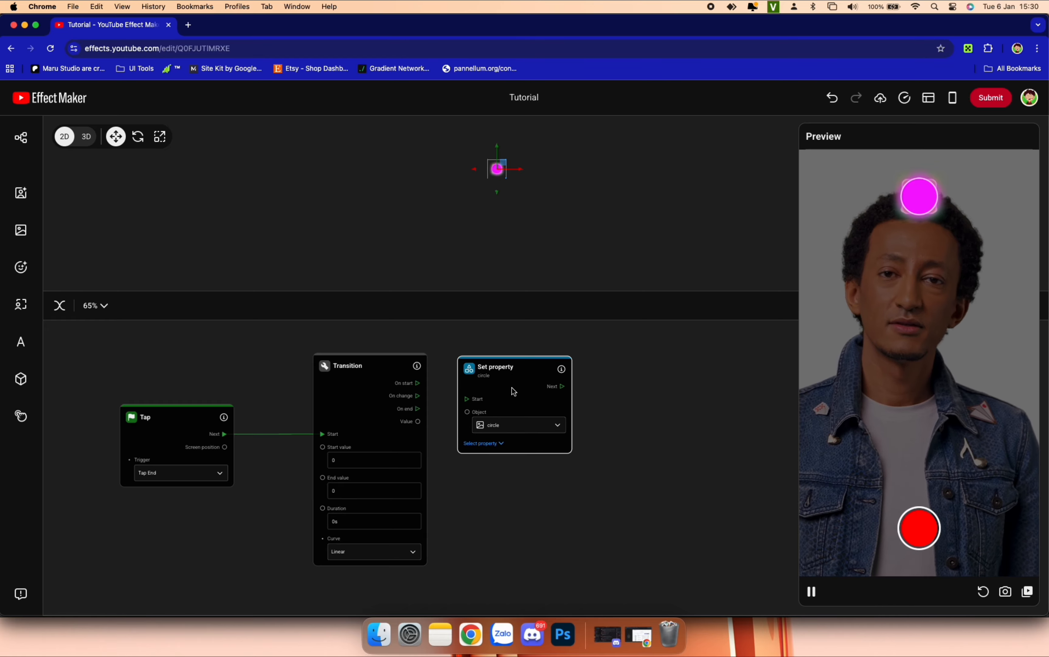
# Step: Make the circle's node set the Y position, and feed it from the Transition's On change and Value outputs
pyautogui.click(503, 445)
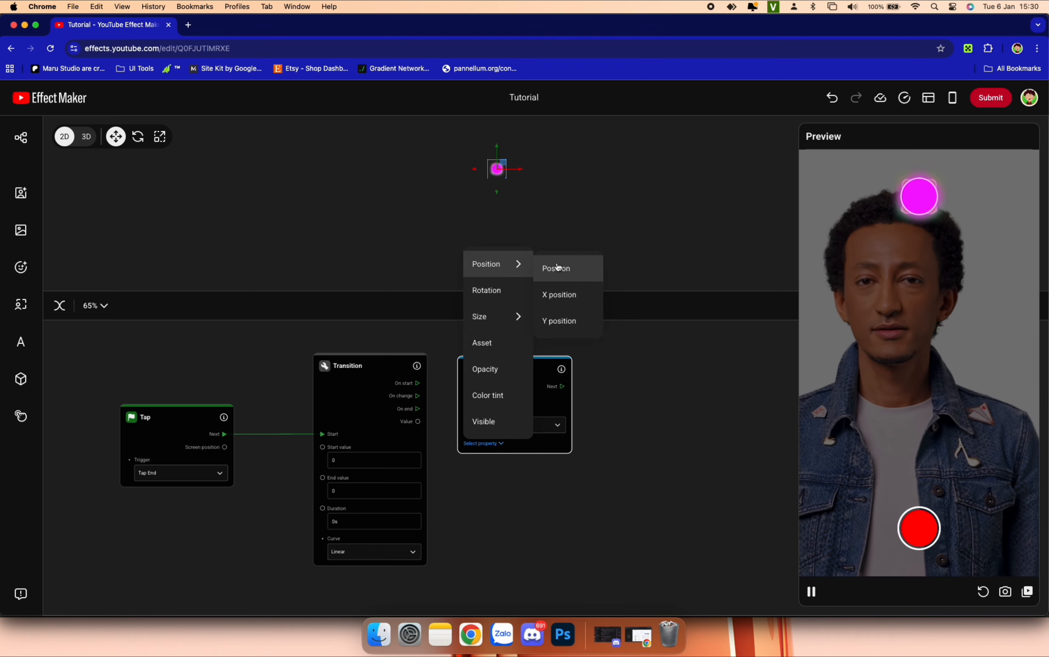
pyautogui.click(565, 321)
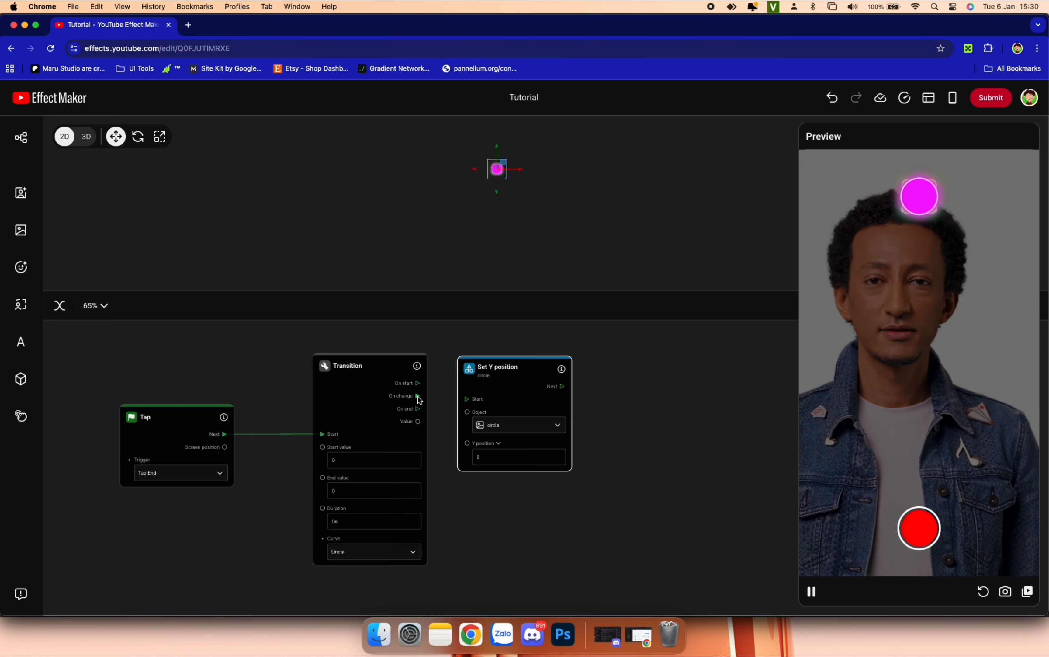
pyautogui.moveTo(464, 398); pyautogui.dragTo(467, 443)
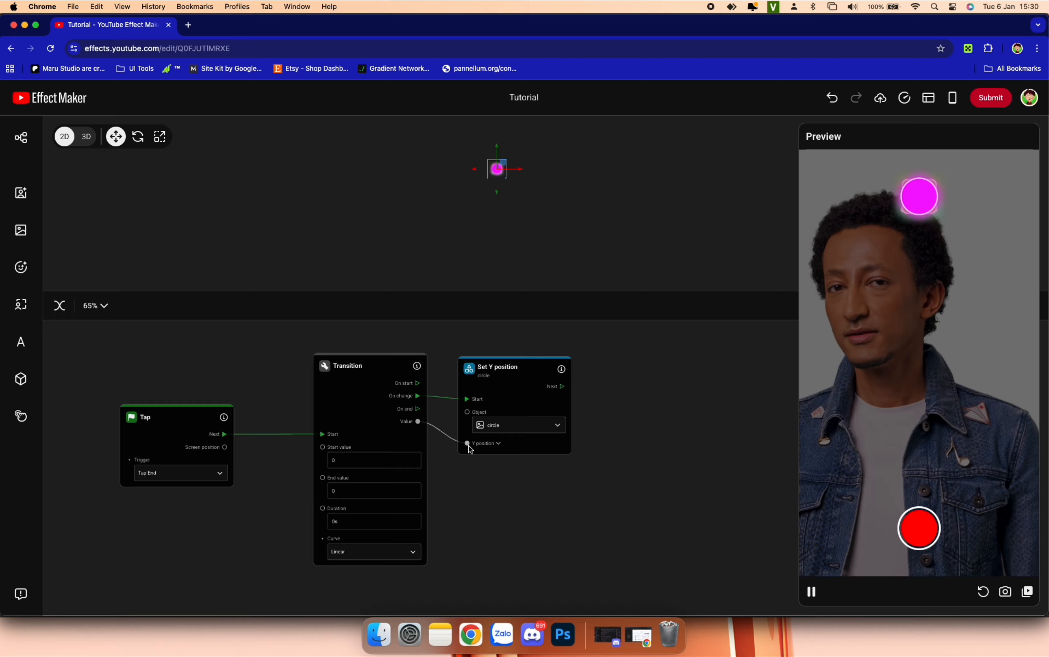
# Step: Set the Transition's start value to 500, end value to -300 and duration to 4s, then test the tap in the preview
pyautogui.doubleClick(359, 456)
pyautogui.write('500')
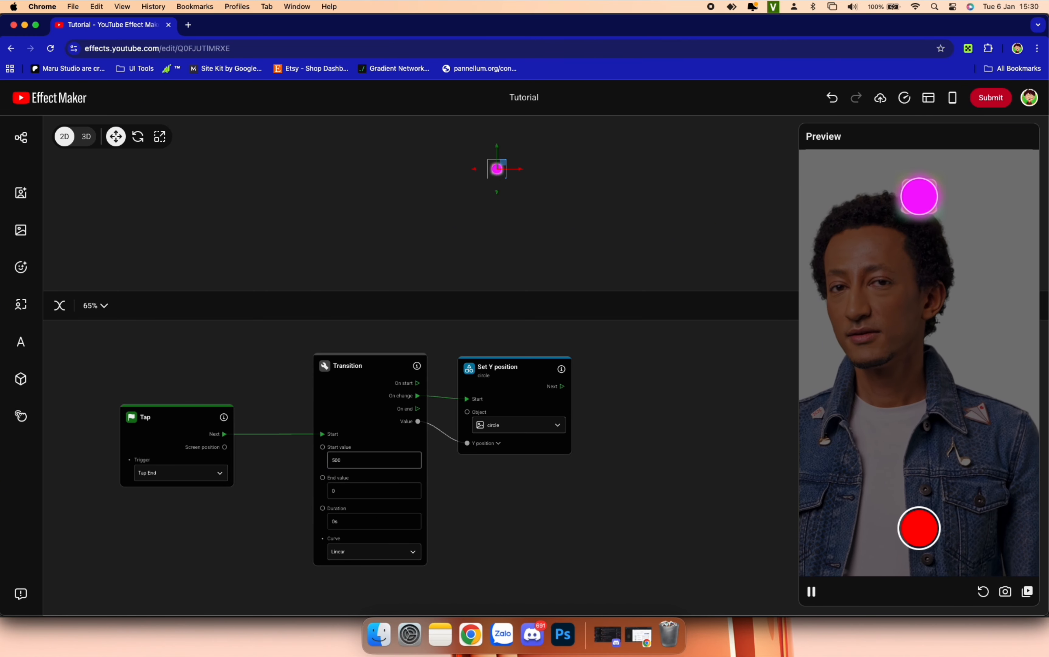
pyautogui.doubleClick(356, 490)
pyautogui.write('-3')
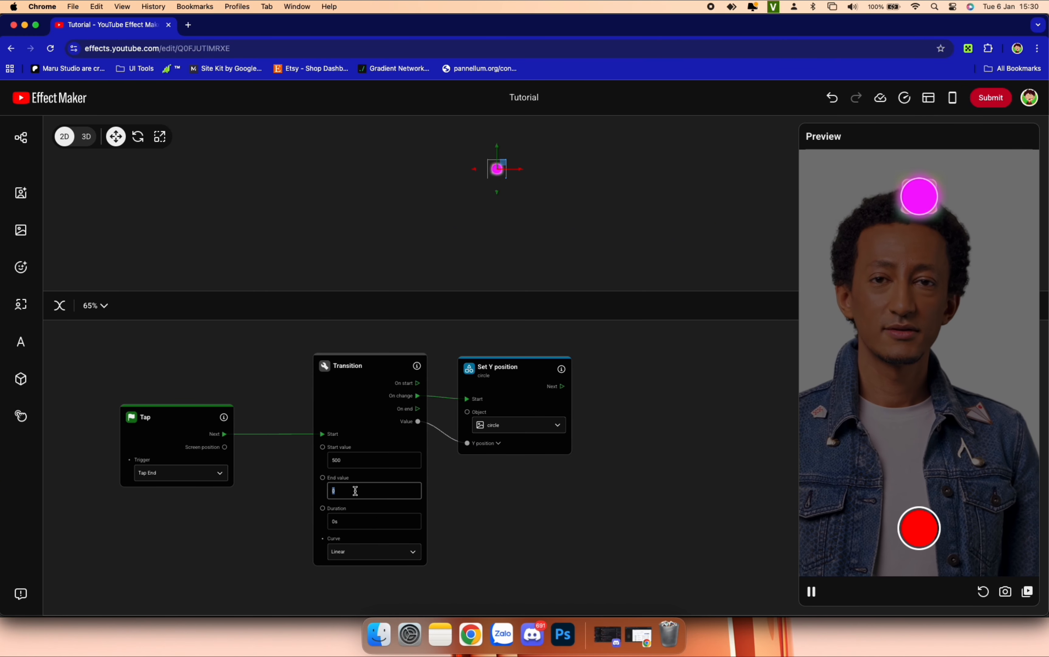
pyautogui.write('00')
pyautogui.doubleClick(348, 521)
pyautogui.write('4')
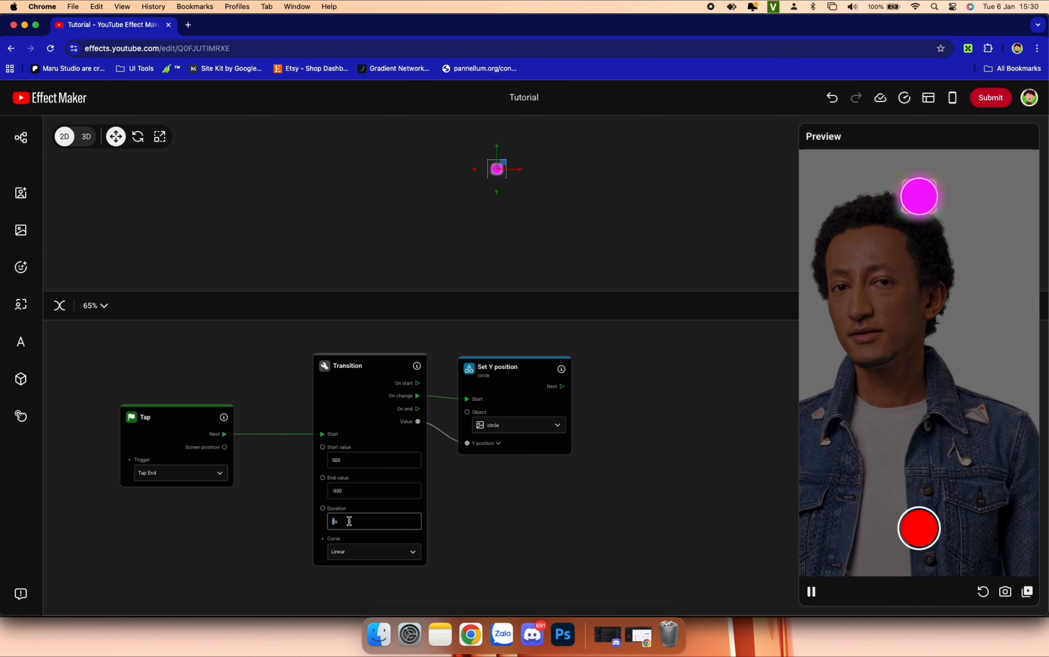
pyautogui.click(494, 533)
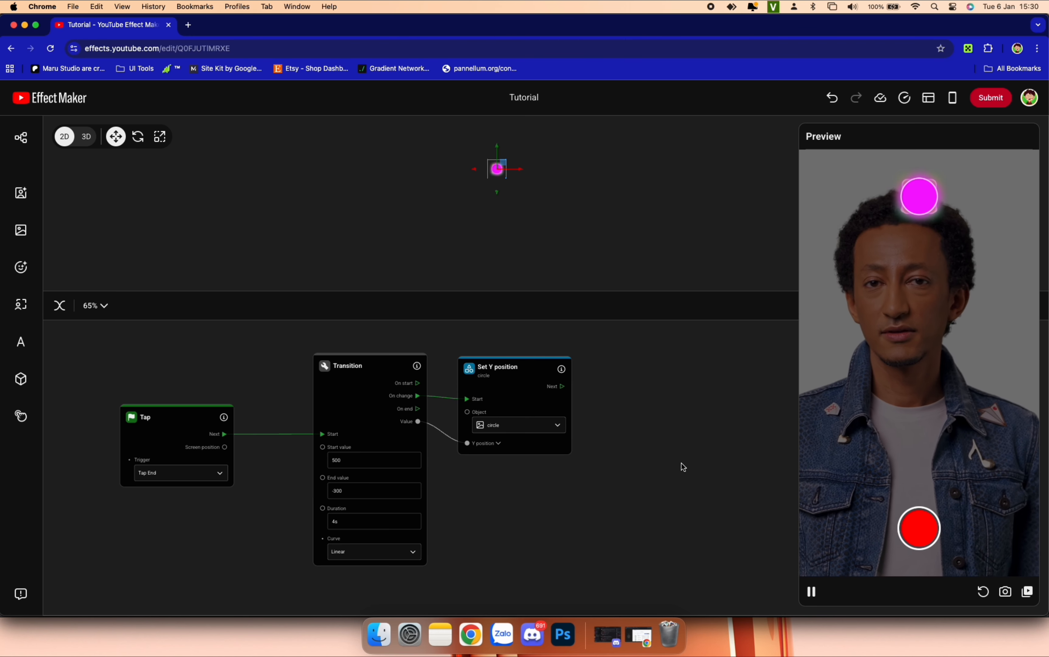
pyautogui.click(894, 373)
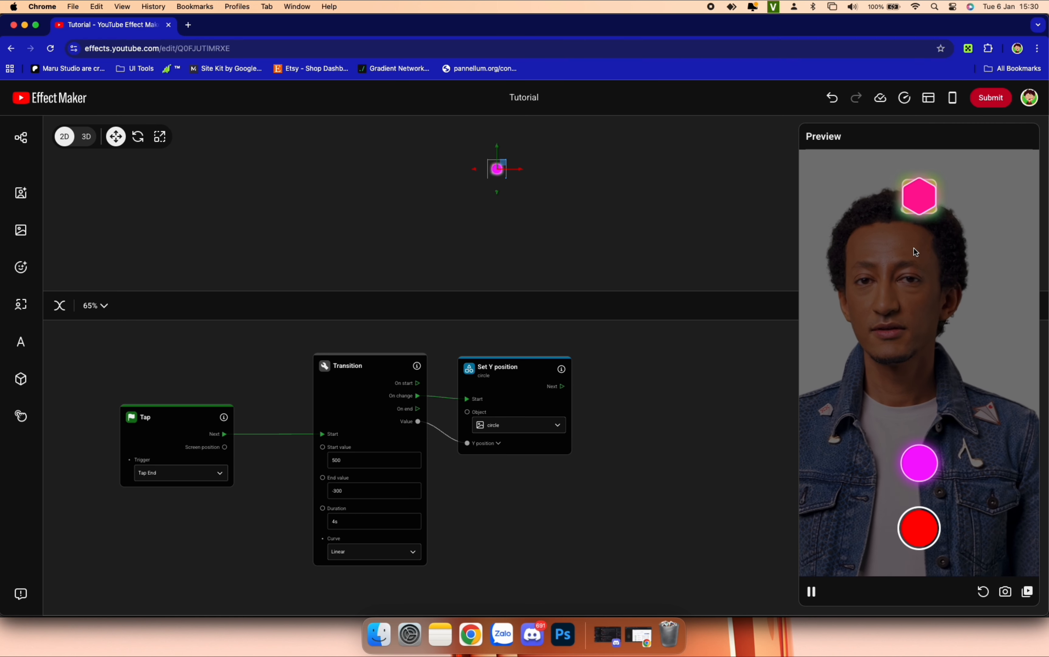
# Step: Add a Delay node above the circle's Set Y position node and connect the Transition's On start output to its Start
pyautogui.moveTo(536, 398); pyautogui.dragTo(540, 461)
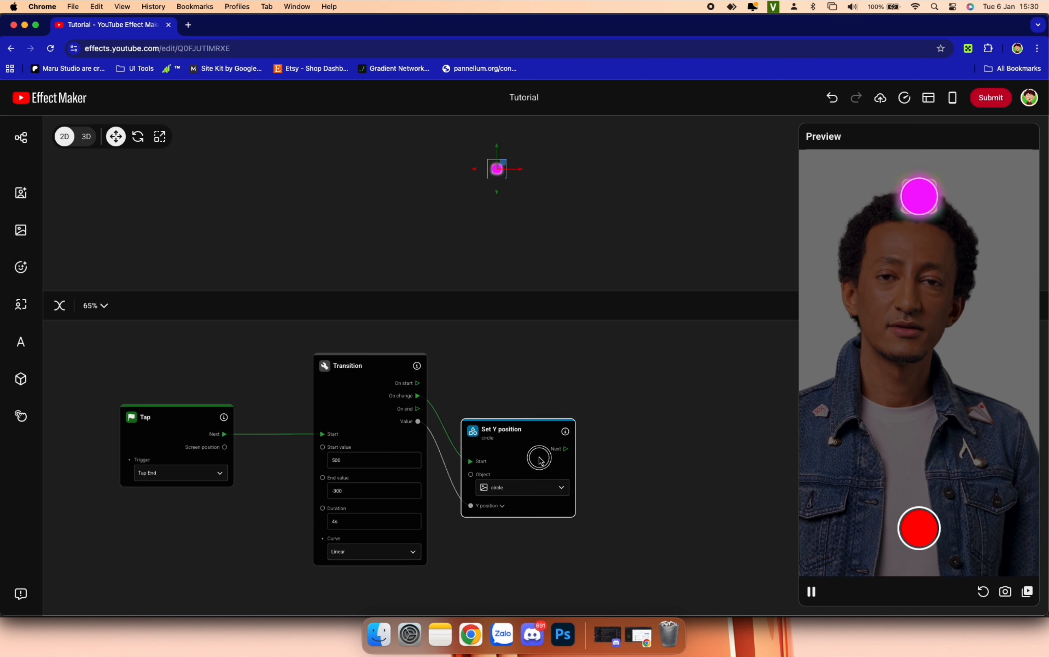
pyautogui.hscroll(3, 612, 421)
pyautogui.rightClick(434, 382)
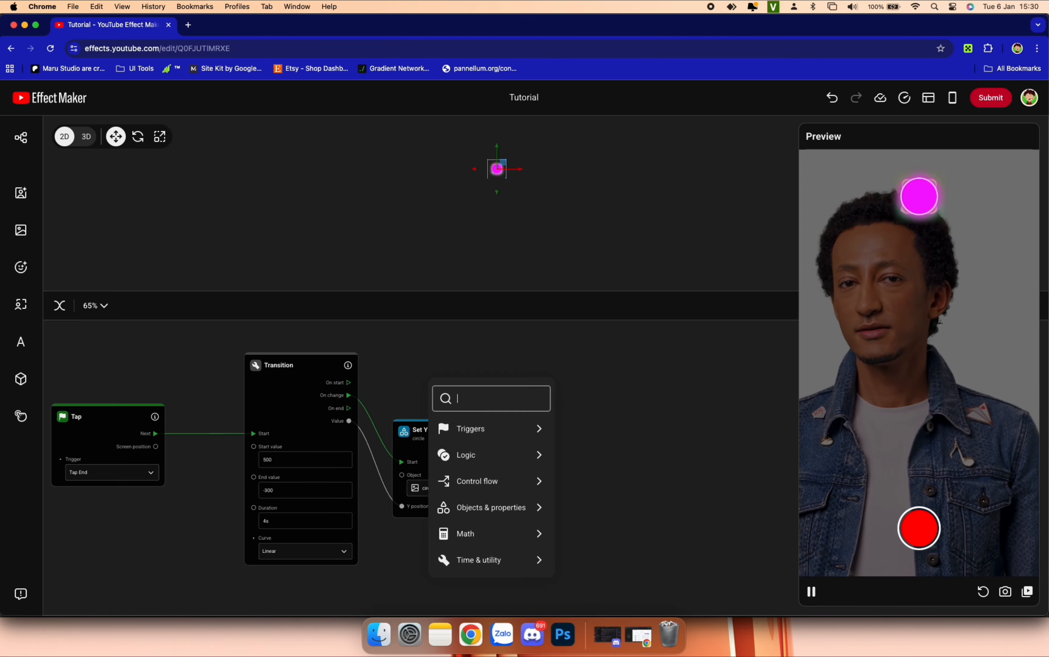
pyautogui.write('delay')
pyautogui.click(466, 428)
pyautogui.moveTo(463, 391); pyautogui.dragTo(429, 352)
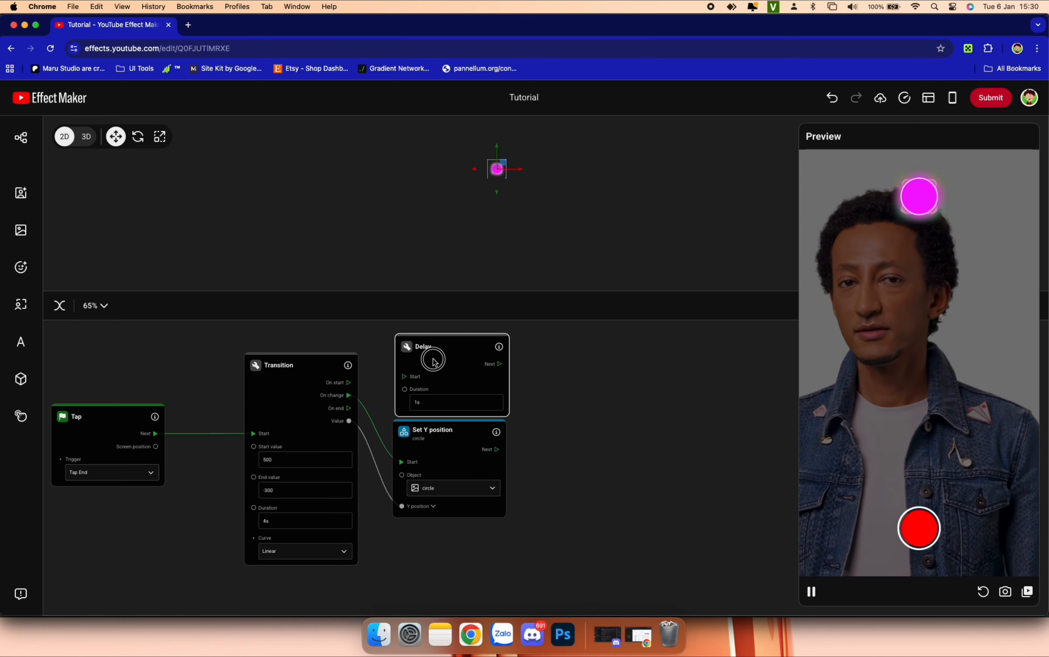
pyautogui.moveTo(455, 441); pyautogui.dragTo(462, 479)
pyautogui.moveTo(450, 361); pyautogui.dragTo(459, 375)
pyautogui.moveTo(349, 382); pyautogui.dragTo(451, 372)
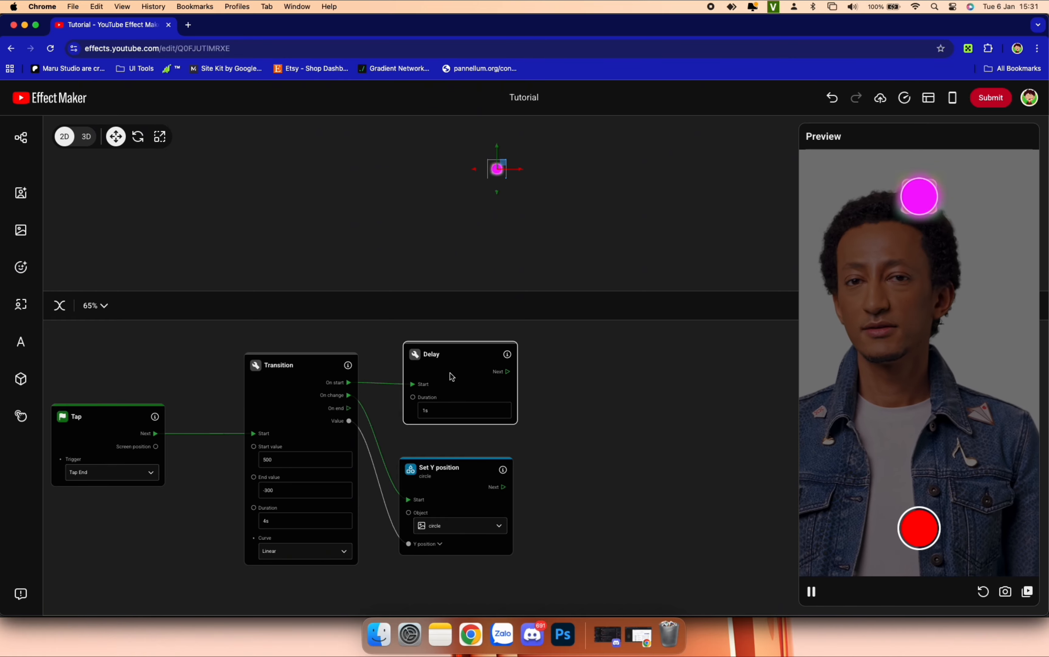
# Step: Duplicate the Transition node beyond the Delay node and connect the Delay's Next output to the copy's Start
pyautogui.moveTo(592, 425); pyautogui.dragTo(487, 427)
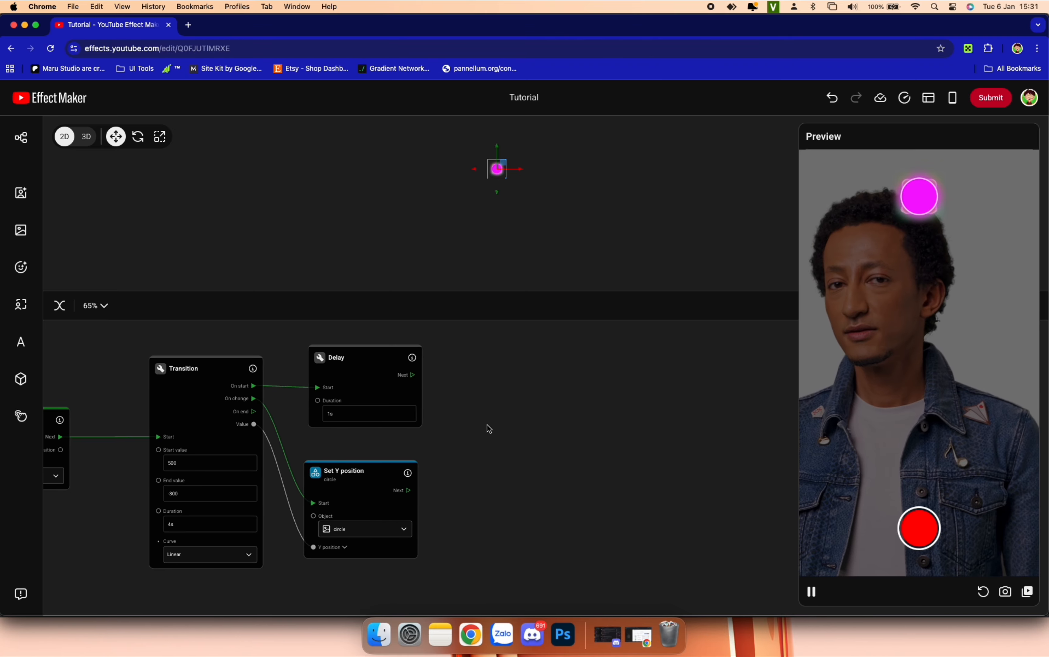
pyautogui.rightClick(198, 379)
pyautogui.click(204, 388)
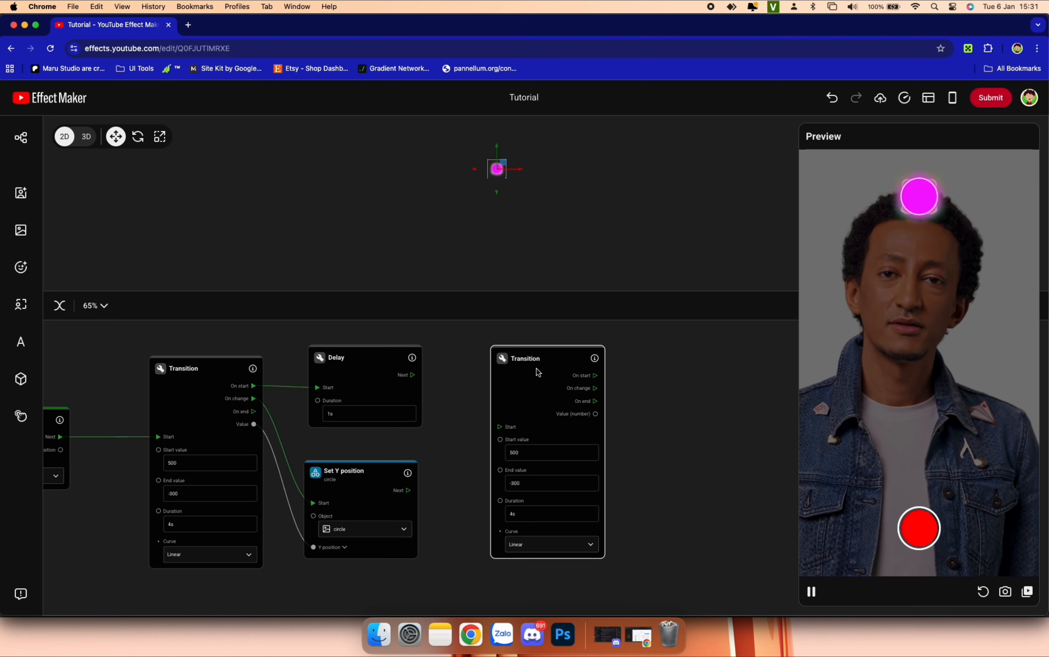
pyautogui.moveTo(407, 375)
pyautogui.mouseDown()
pyautogui.moveTo(439, 383)
pyautogui.moveTo(402, 381)
pyautogui.mouseUp()
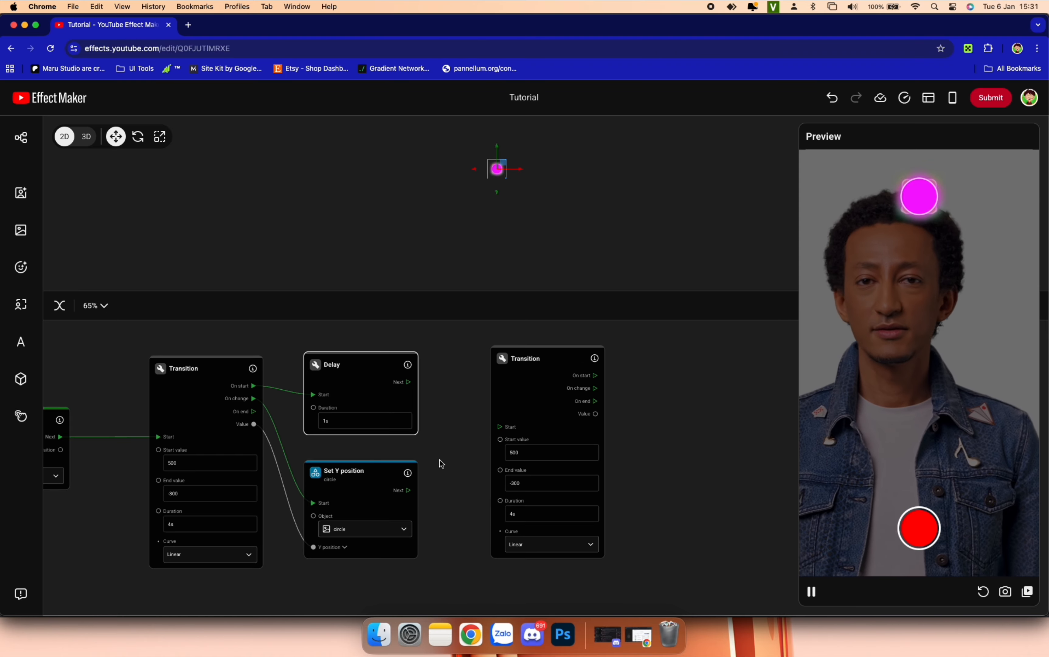
pyautogui.moveTo(440, 462); pyautogui.dragTo(385, 455)
pyautogui.moveTo(351, 376); pyautogui.dragTo(444, 420)
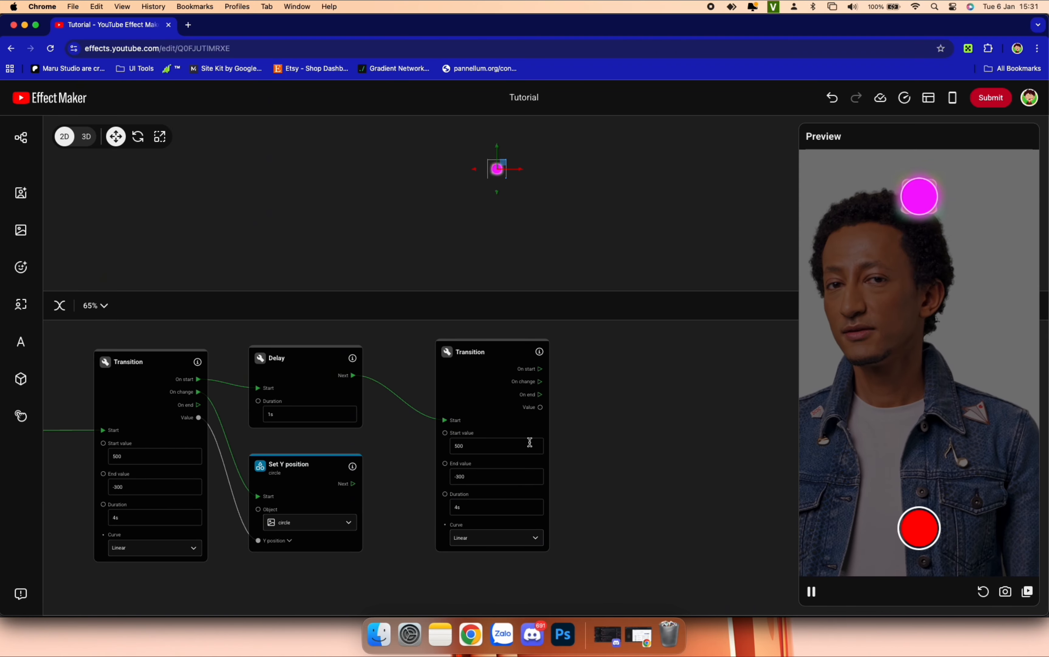
# Step: Duplicate the Set Y position node for the hexagon and drive it from the second Transition's On change and Value outputs
pyautogui.rightClick(313, 466)
pyautogui.click(355, 481)
pyautogui.moveTo(330, 477); pyautogui.dragTo(632, 417)
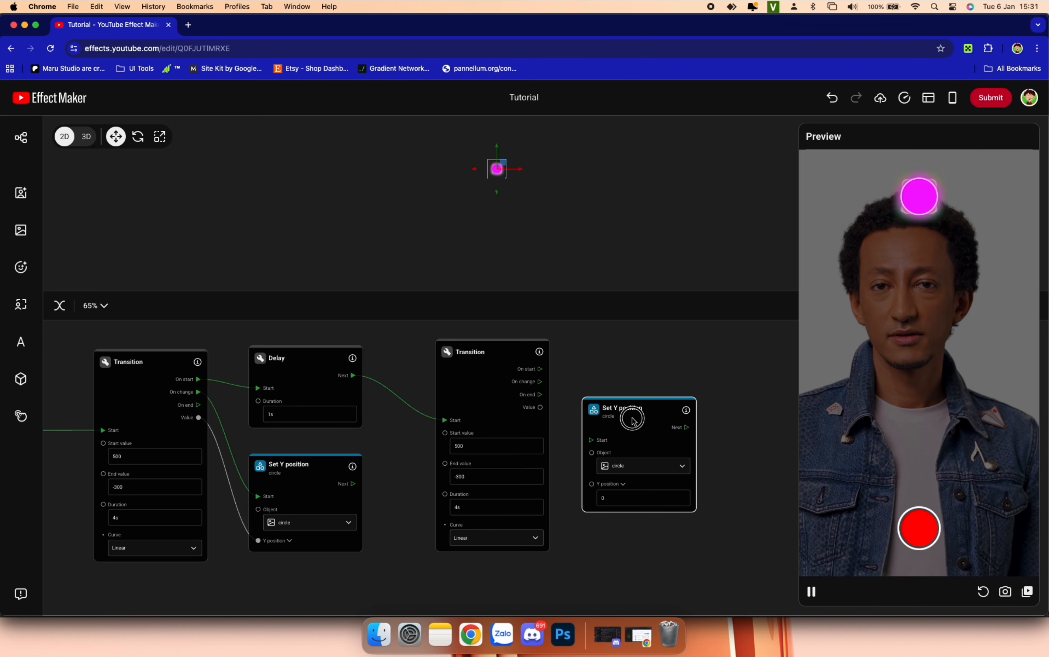
pyautogui.click(634, 473)
pyautogui.click(630, 525)
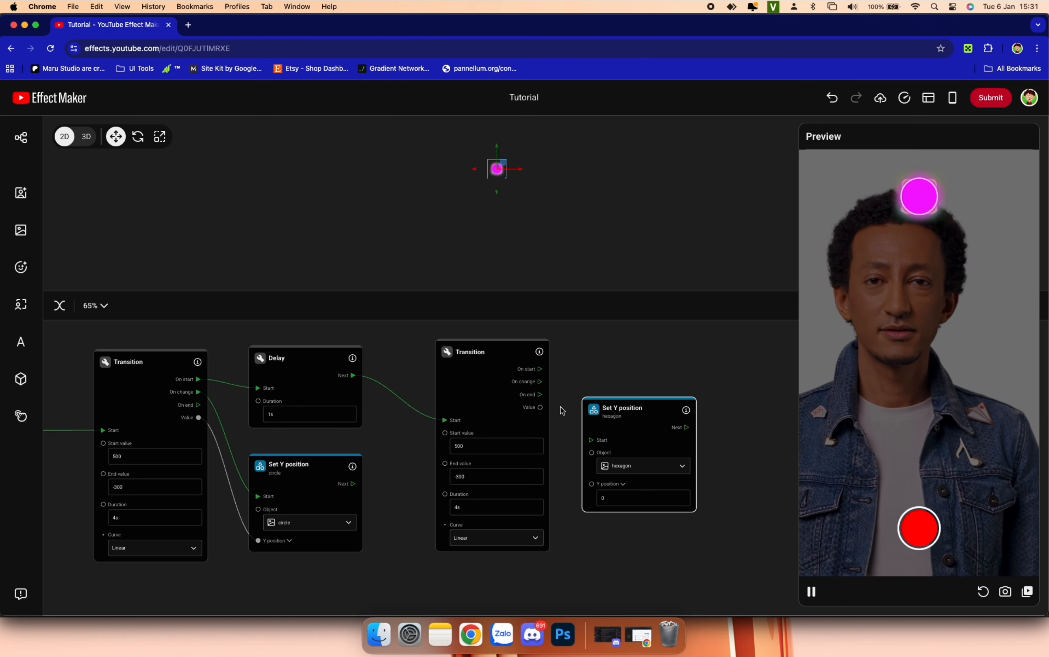
pyautogui.moveTo(544, 386); pyautogui.dragTo(588, 438)
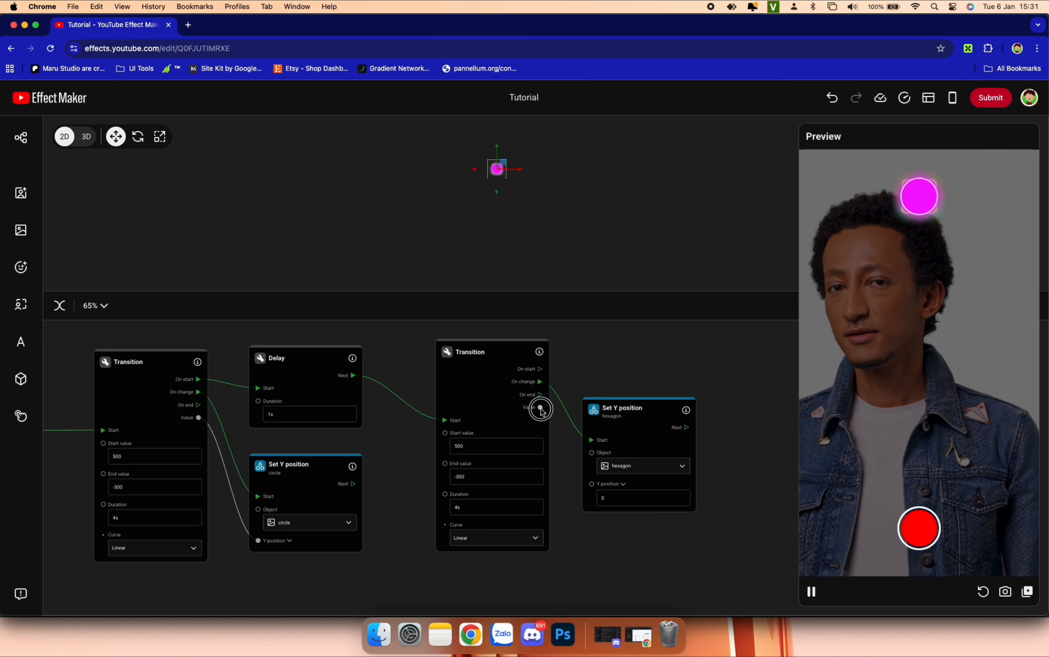
pyautogui.moveTo(541, 407); pyautogui.dragTo(591, 487)
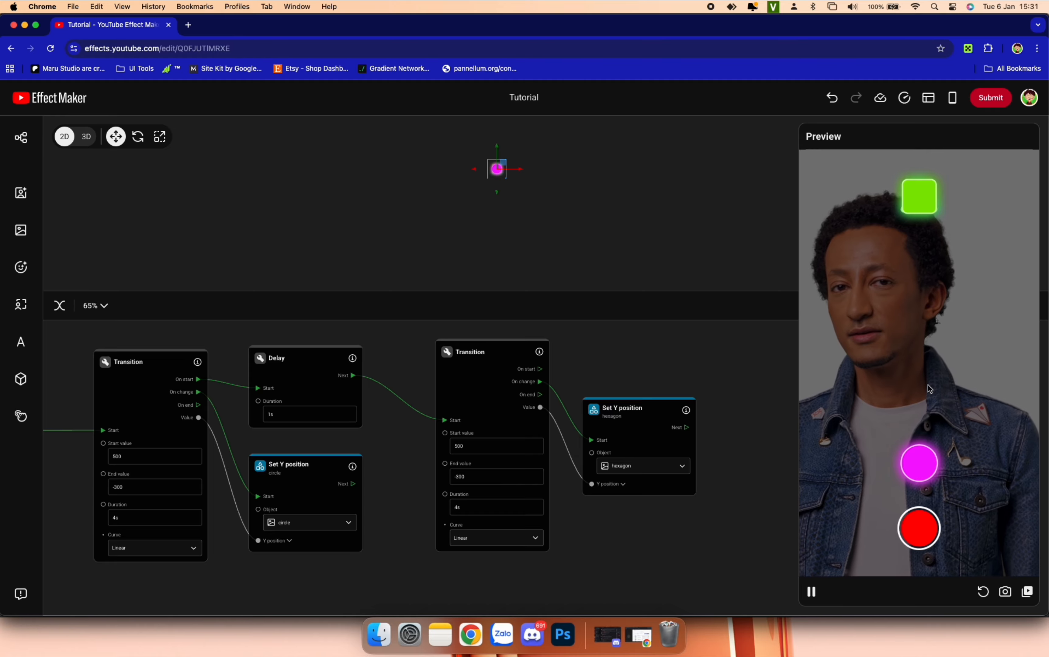
# Step: Duplicate the Delay, second Transition and hexagon Set Y position nodes as a group, and connect the second Transition's On start to the new Delay
pyautogui.scroll(-5, 618, 392)
pyautogui.click(620, 410)
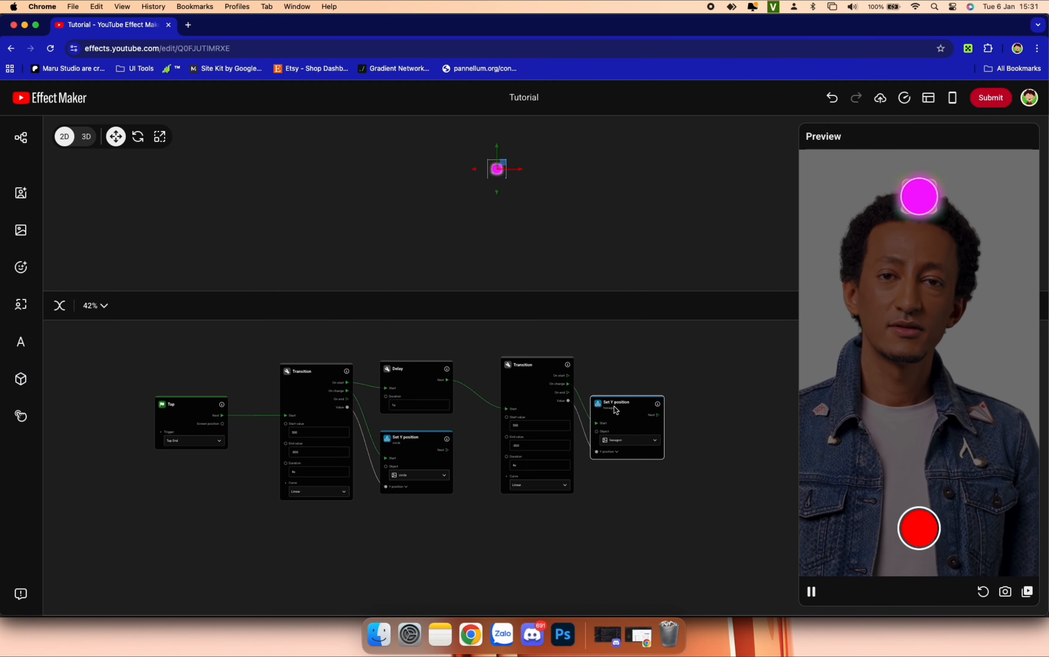
pyautogui.moveTo(435, 381); pyautogui.dragTo(468, 385)
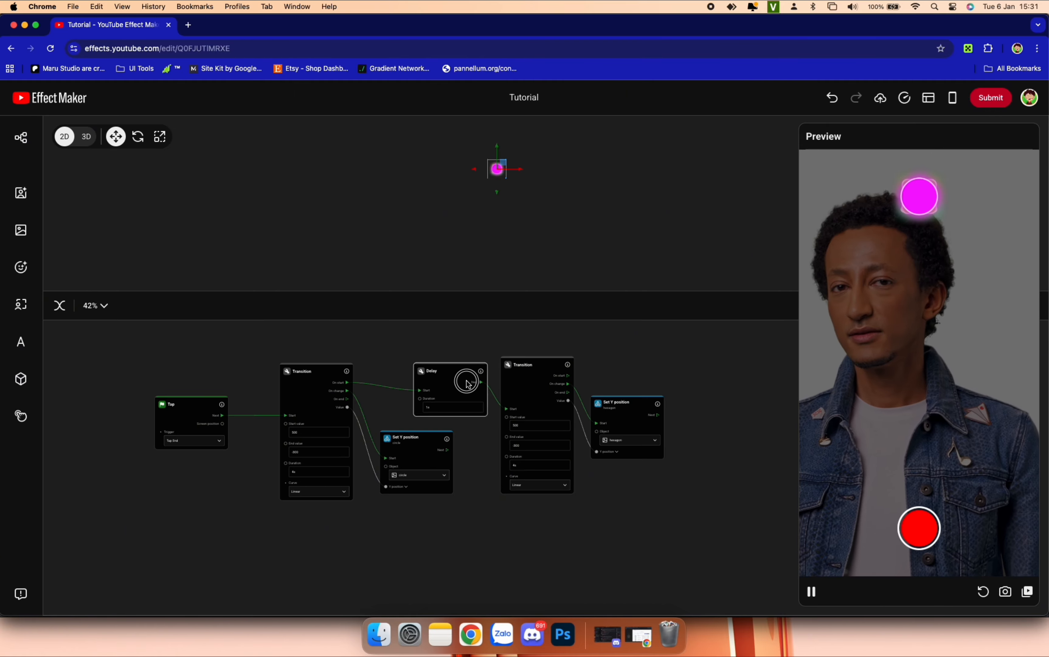
pyautogui.moveTo(663, 486); pyautogui.dragTo(667, 375)
pyautogui.rightClick(390, 386)
pyautogui.click(393, 398)
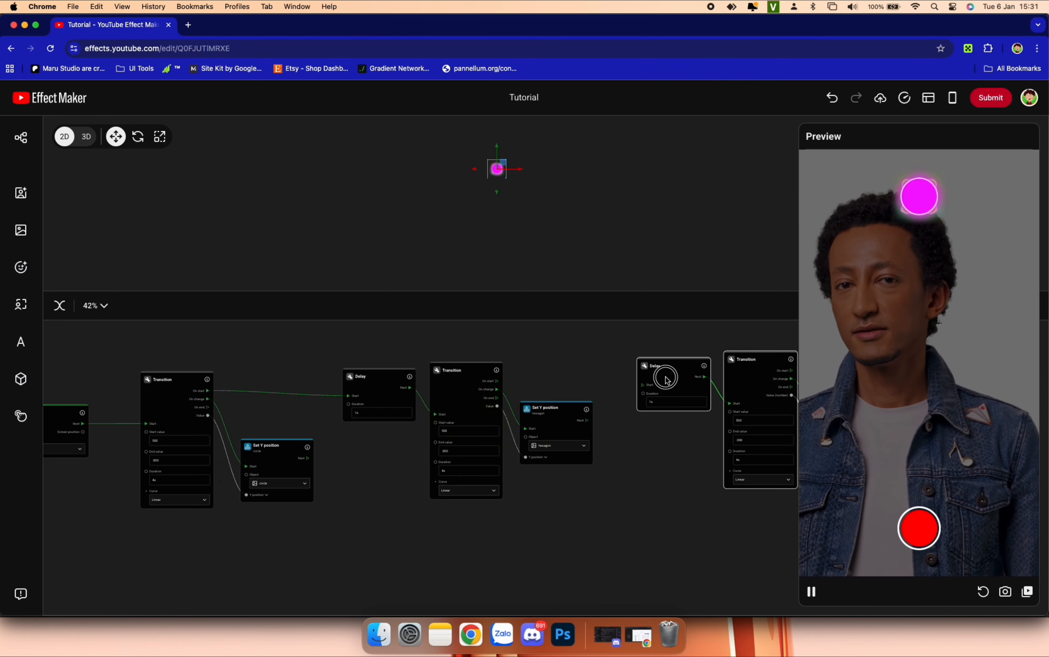
pyautogui.moveTo(641, 478); pyautogui.dragTo(405, 478)
pyautogui.moveTo(262, 386); pyautogui.dragTo(409, 391)
# Step: Set the object of the duplicated group's Set Y position node to square
pyautogui.scroll(5, 551, 443)
pyautogui.click(660, 439)
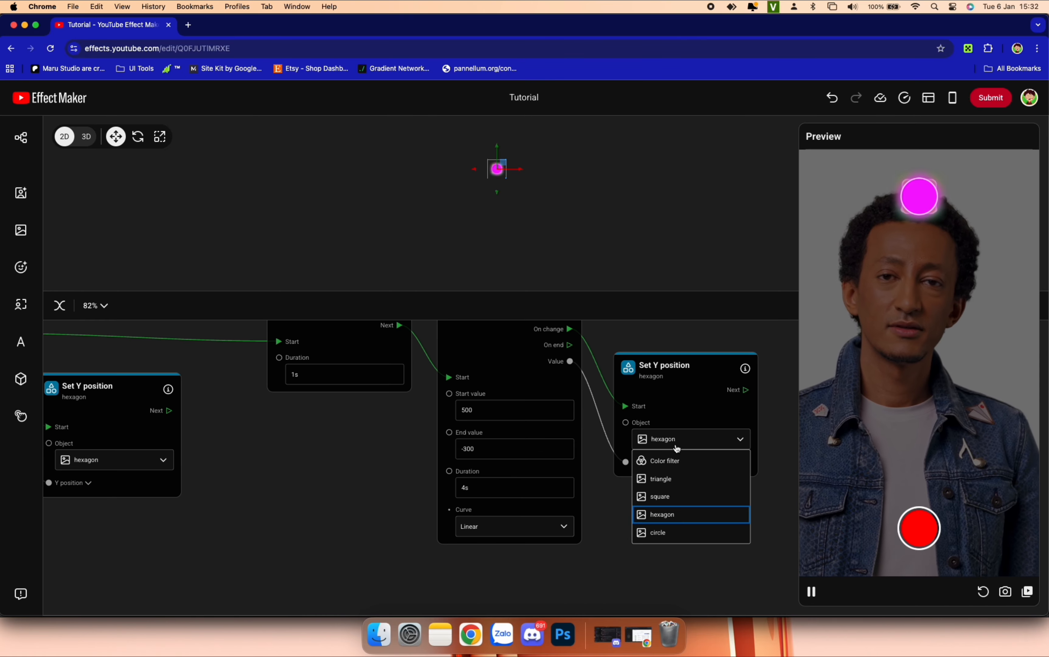
pyautogui.click(669, 498)
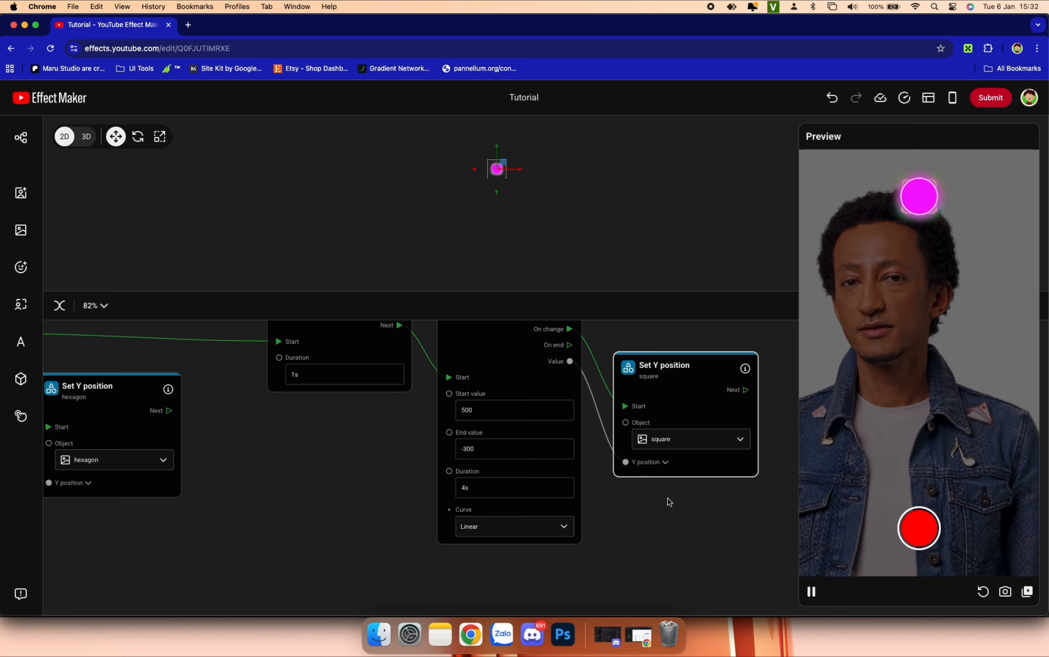
pyautogui.scroll(-4, 667, 498)
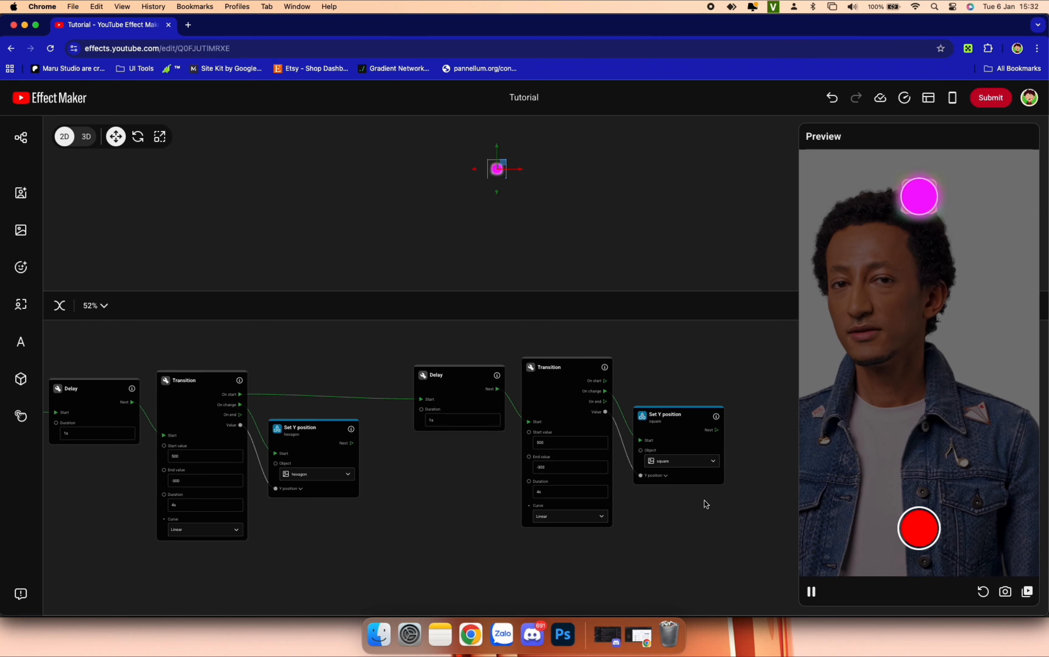
# Step: Duplicate the square's Delay, Transition and Set Y position group to its right, and connect the third Transition's On start to the new Delay's Start
pyautogui.moveTo(704, 500); pyautogui.dragTo(513, 499)
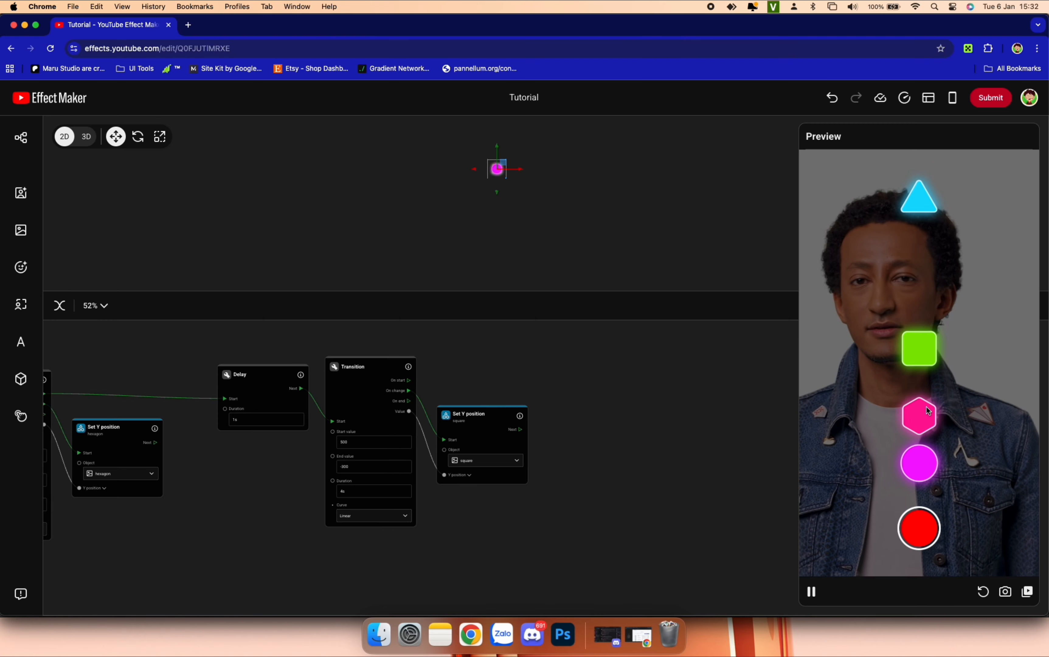
pyautogui.rightClick(263, 381)
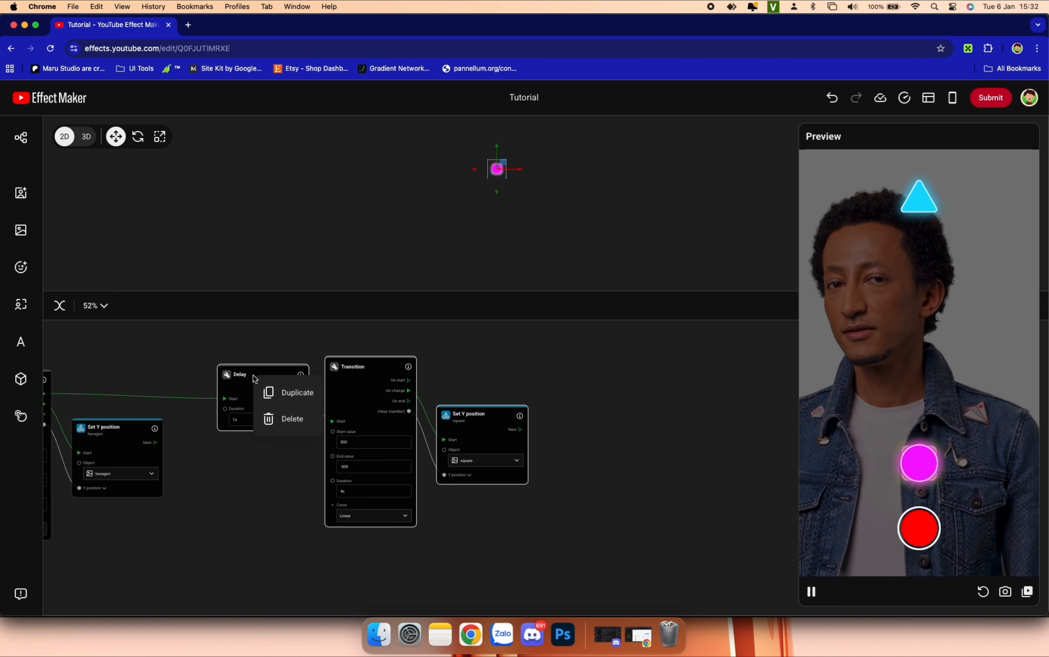
pyautogui.click(297, 391)
pyautogui.moveTo(261, 382); pyautogui.dragTo(615, 368)
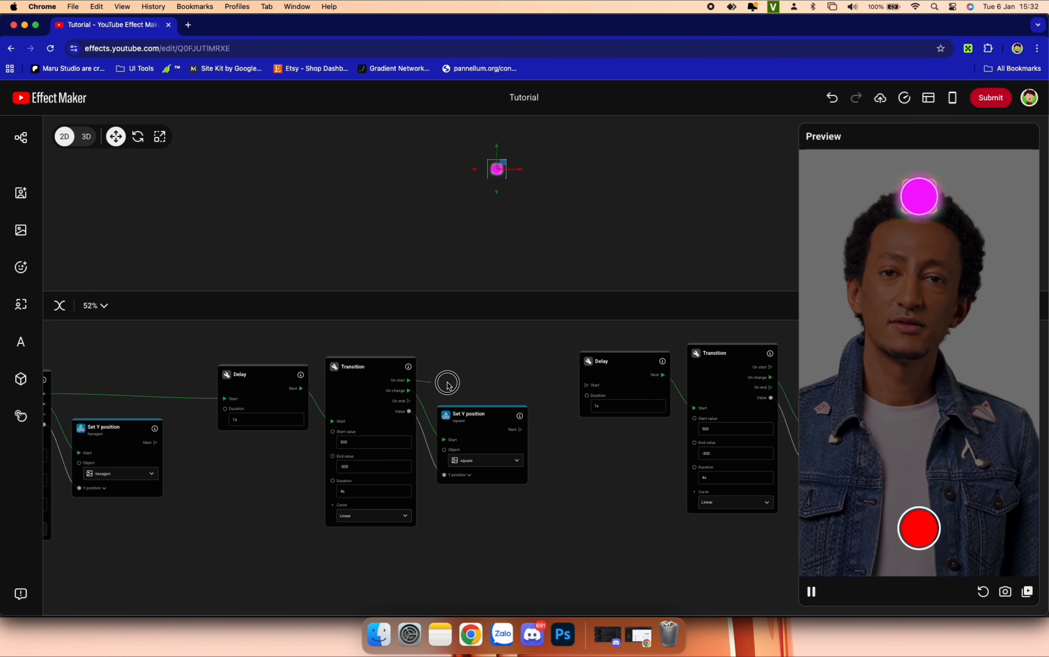
pyautogui.hscroll(10, 417, 441)
# Step: Set the object of the newest group's Set Y position node to triangle
pyautogui.click(584, 436)
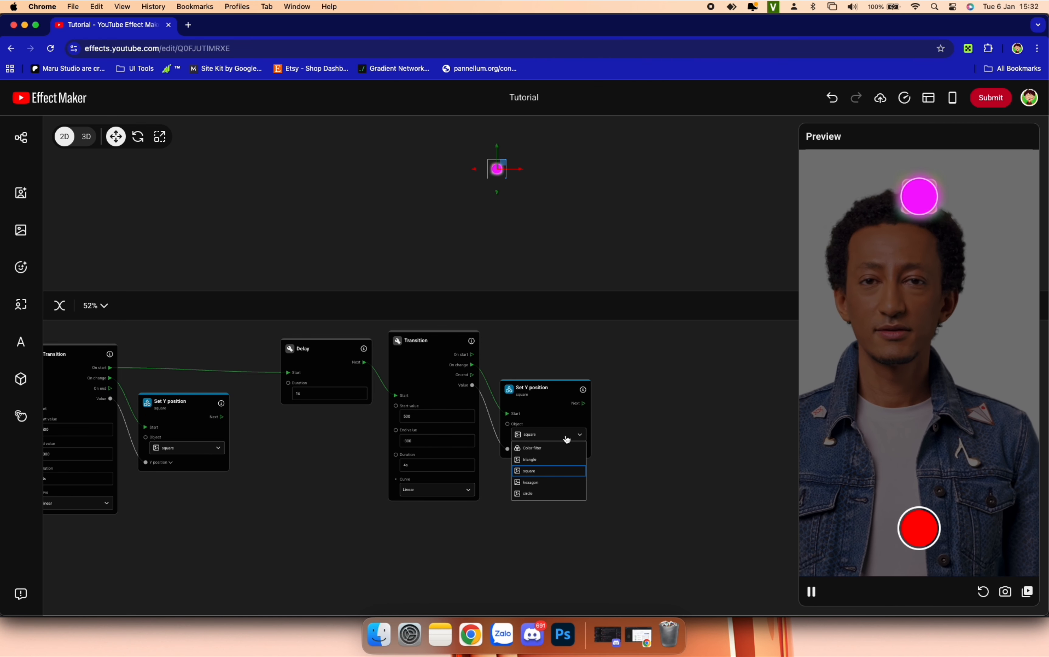
pyautogui.click(556, 456)
pyautogui.scroll(-10, 557, 455)
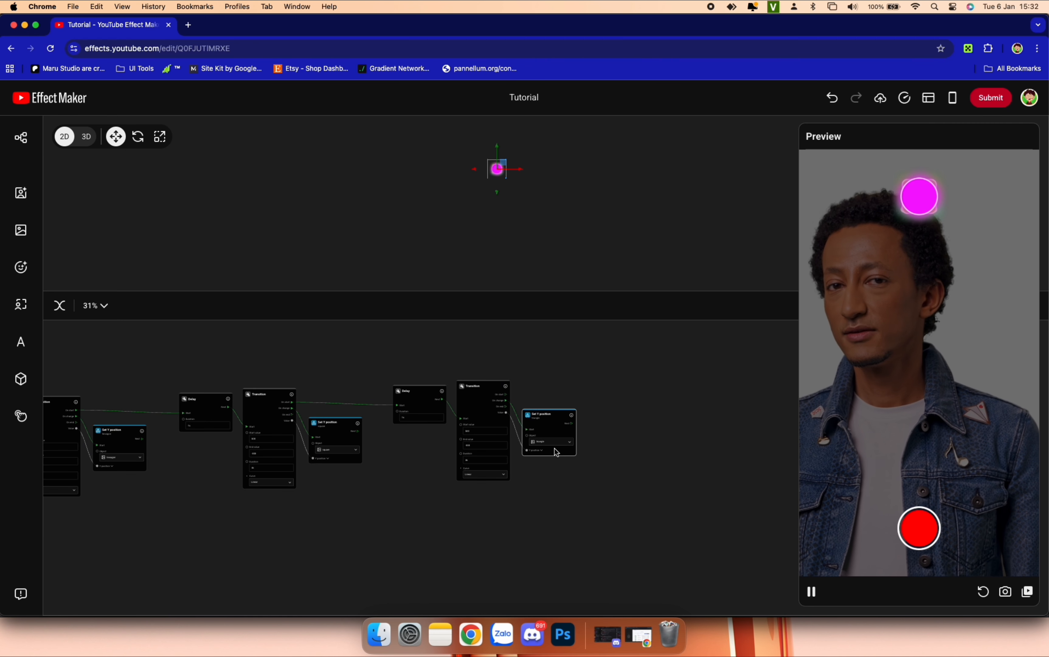
pyautogui.scroll(3, 512, 465)
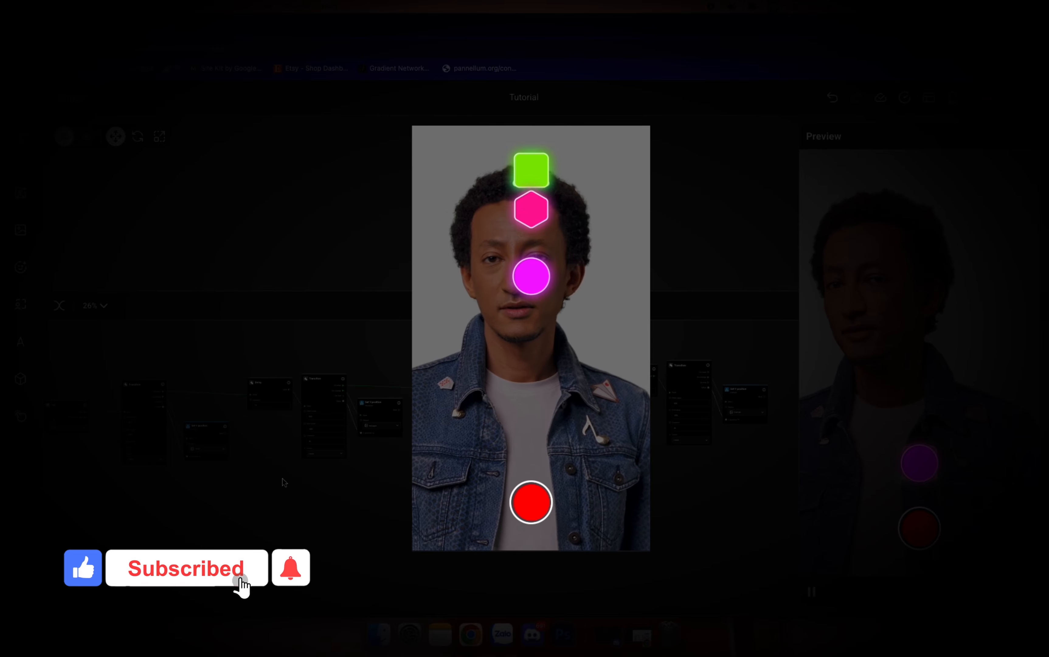
pyautogui.scroll(2, 376, 411)
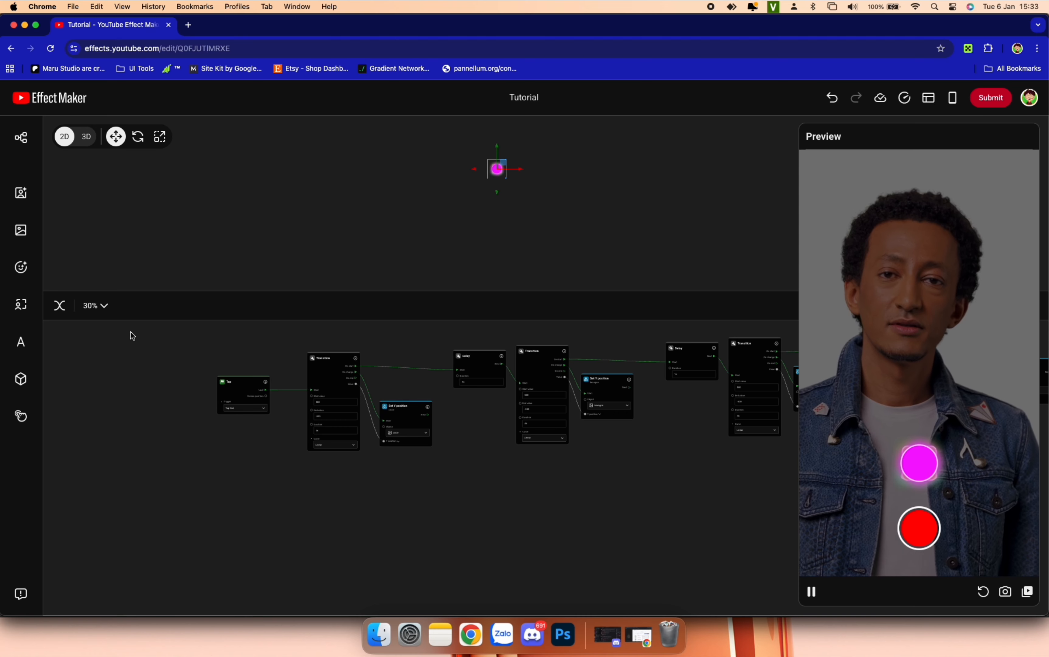
# Step: Create a single-value Boolean variable named loop
pyautogui.click(60, 306)
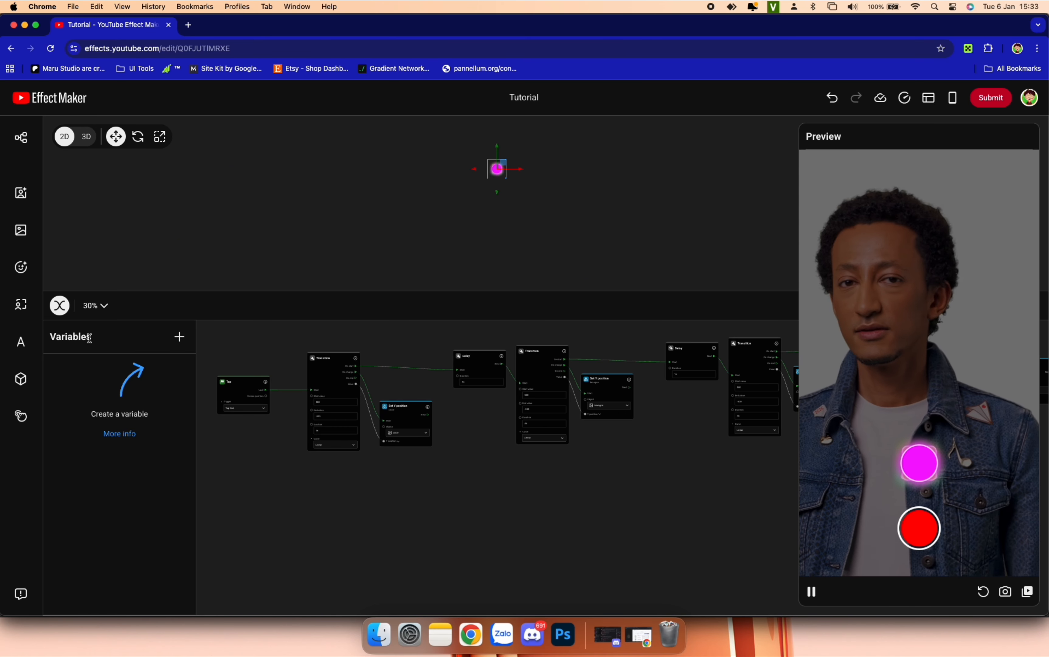
pyautogui.click(179, 336)
pyautogui.tripleClick(115, 383)
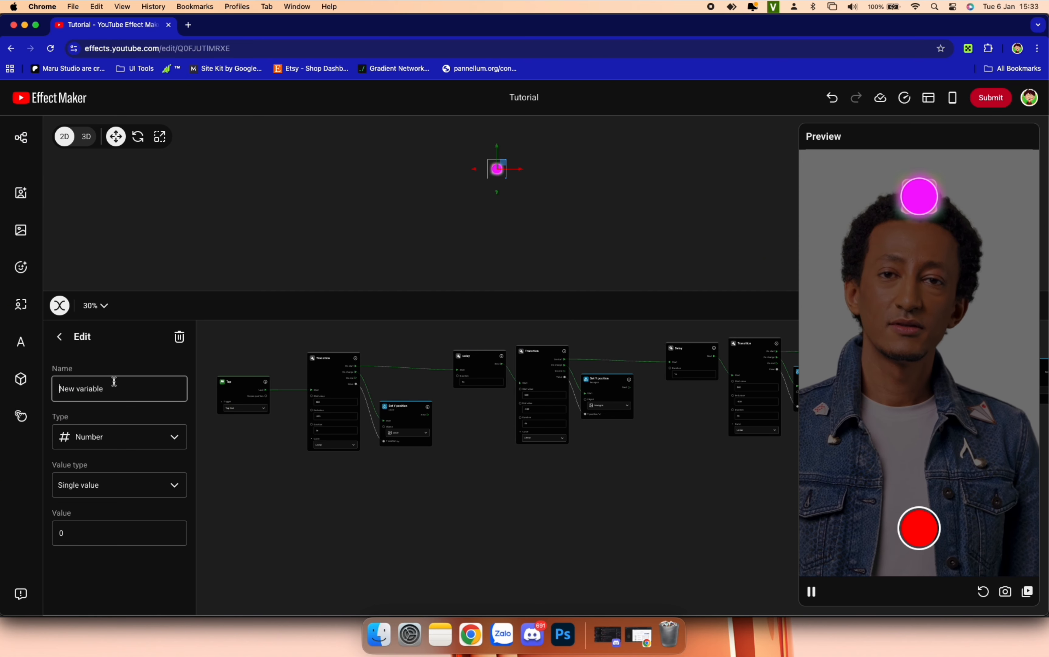
pyautogui.write('Lo')
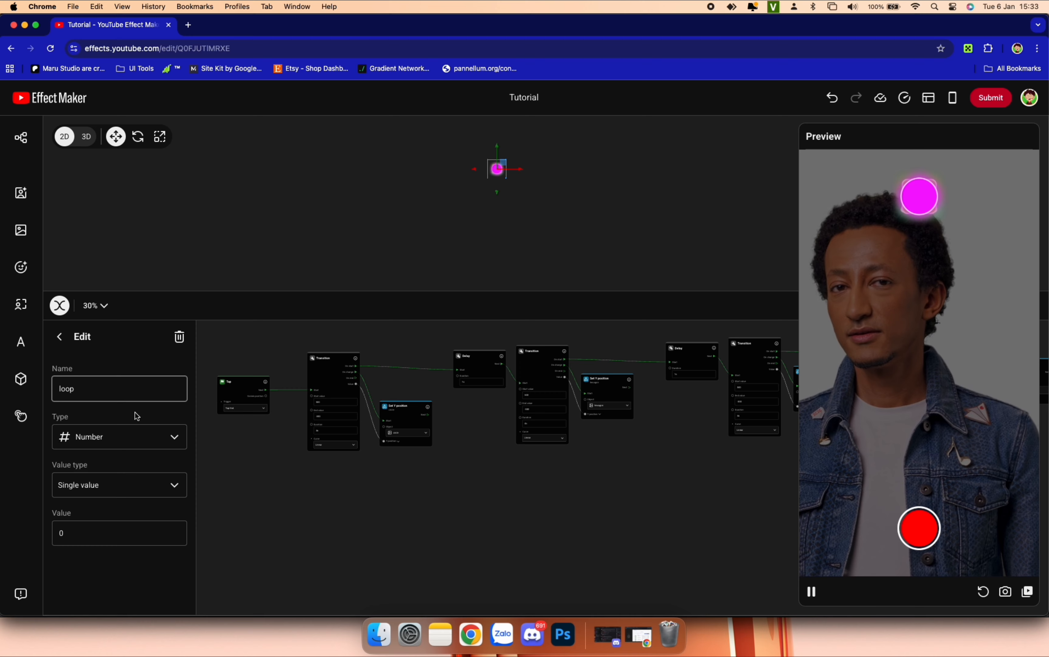
pyautogui.click(147, 445)
pyautogui.click(104, 512)
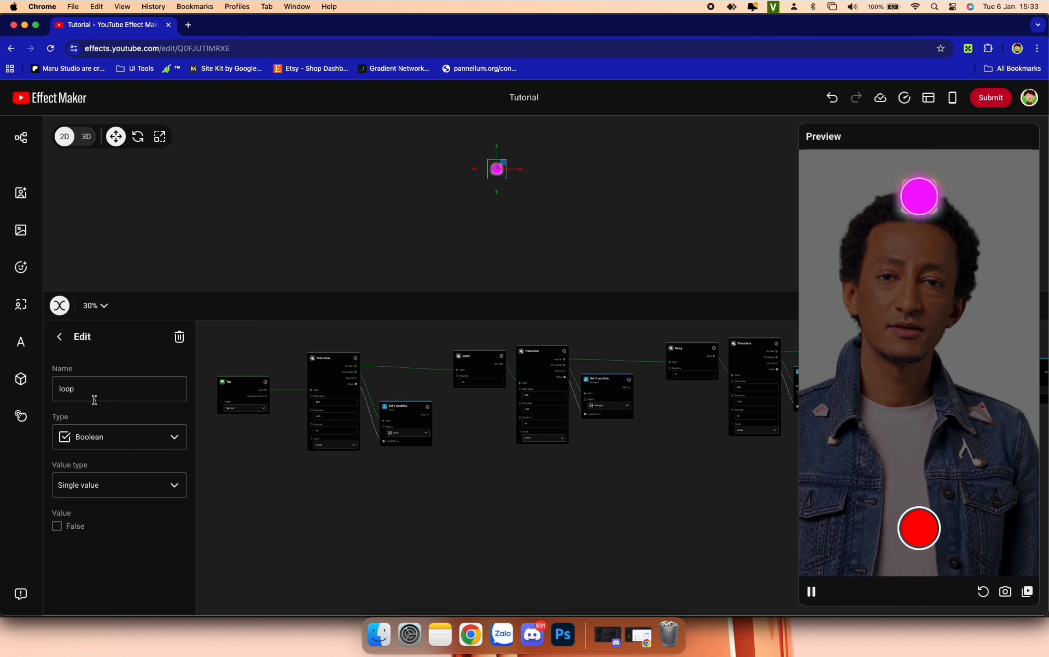
pyautogui.click(60, 337)
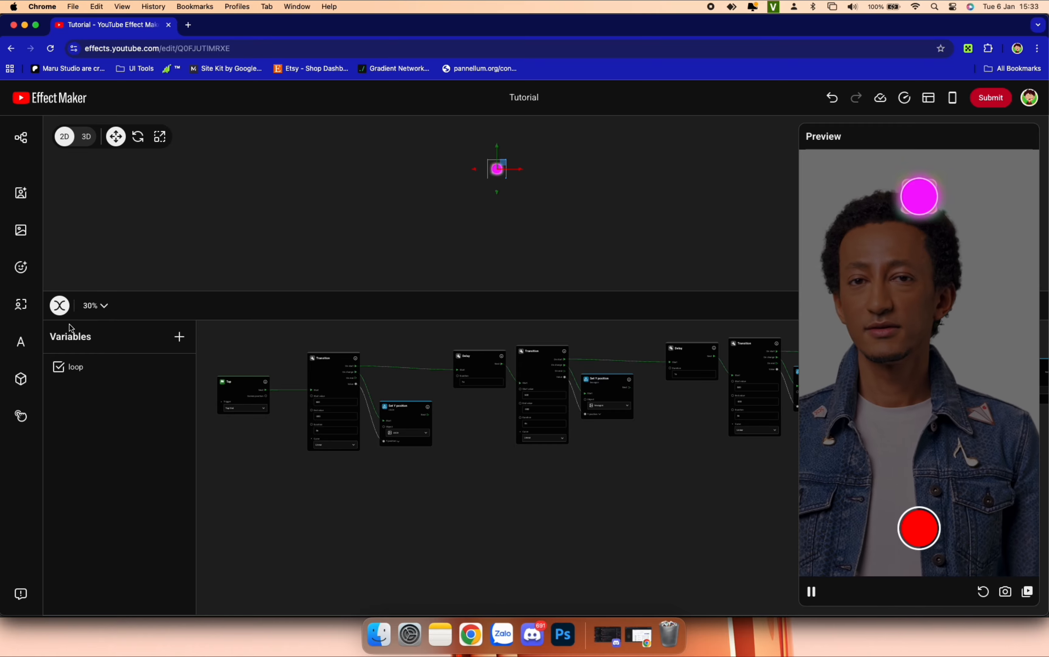
pyautogui.click(63, 311)
# Step: Move the Tap node farther from the first Transition and enlarge the node graph area
pyautogui.hscroll(-4, 250, 444)
pyautogui.moveTo(386, 402); pyautogui.dragTo(281, 399)
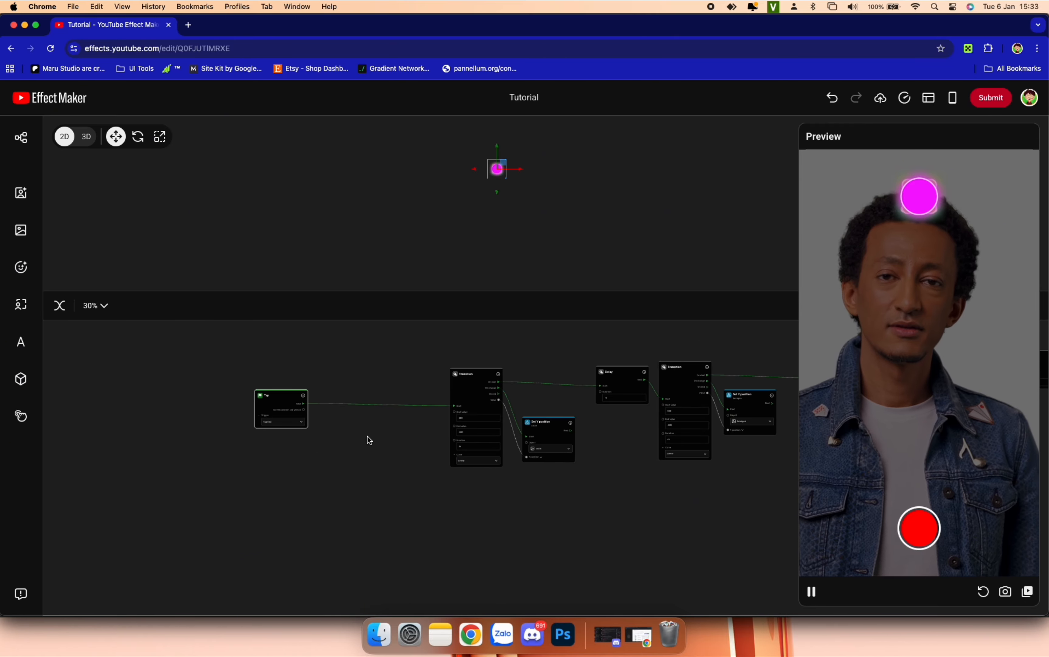
pyautogui.scroll(4, 369, 440)
pyautogui.hscroll(5, 363, 436)
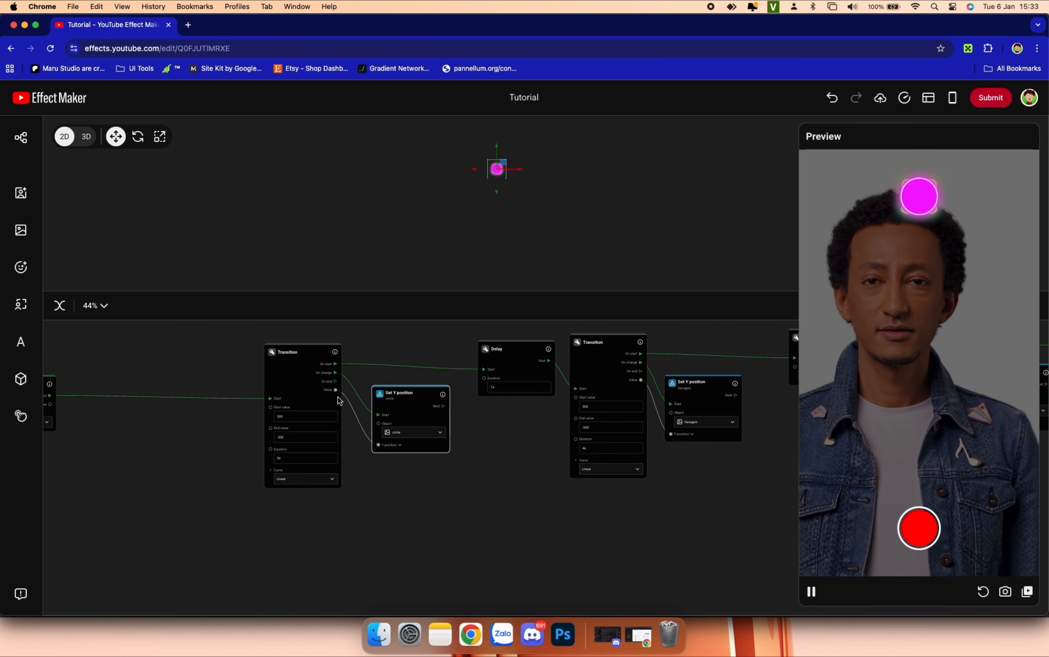
pyautogui.scroll(4, 338, 398)
pyautogui.moveTo(412, 291); pyautogui.dragTo(414, 200)
pyautogui.moveTo(427, 261); pyautogui.dragTo(395, 292)
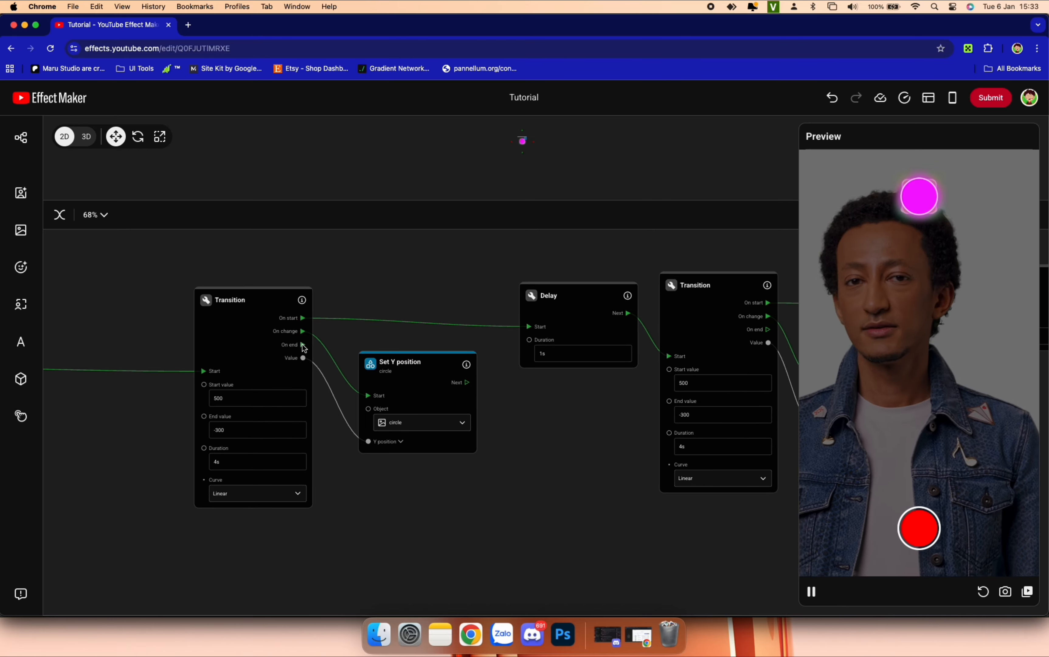
# Step: Add a Set variable node for loop with Value unchecked below the circle's Set Y position, and connect the first Transition's On end to its Start
pyautogui.rightClick(352, 490)
pyautogui.write('set')
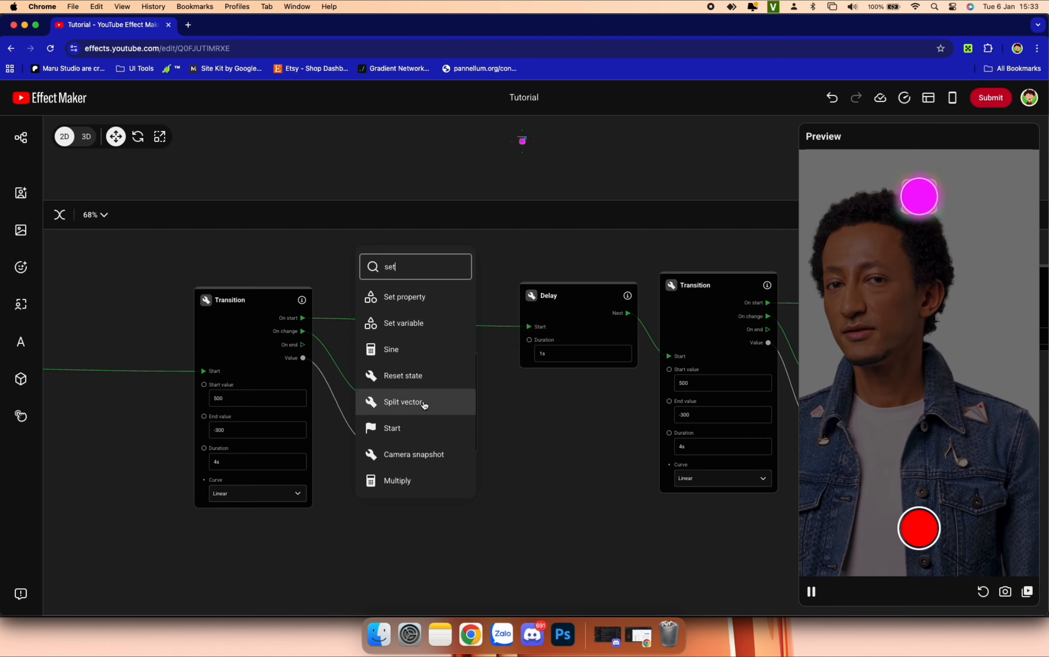
pyautogui.click(415, 326)
pyautogui.click(410, 569)
pyautogui.click(390, 586)
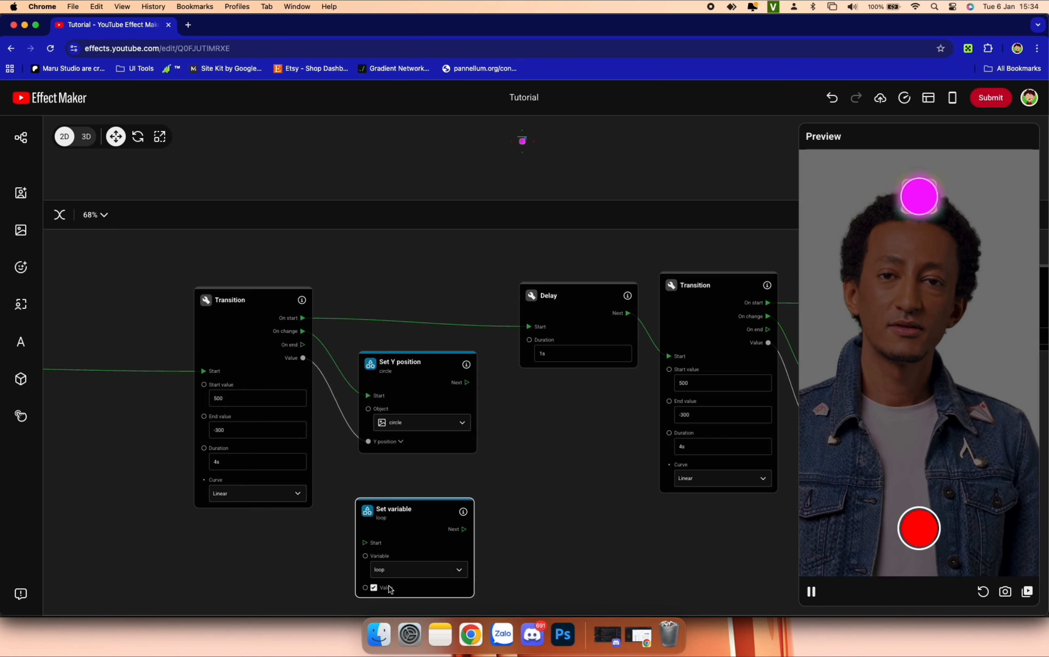
pyautogui.moveTo(395, 525); pyautogui.dragTo(400, 496)
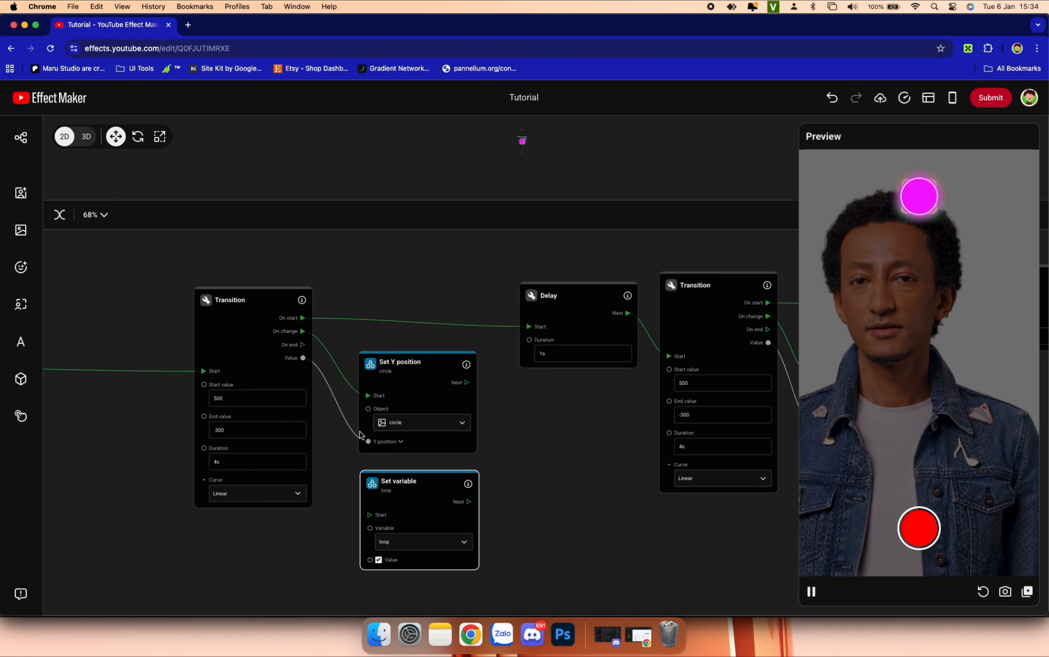
pyautogui.moveTo(303, 345); pyautogui.dragTo(370, 515)
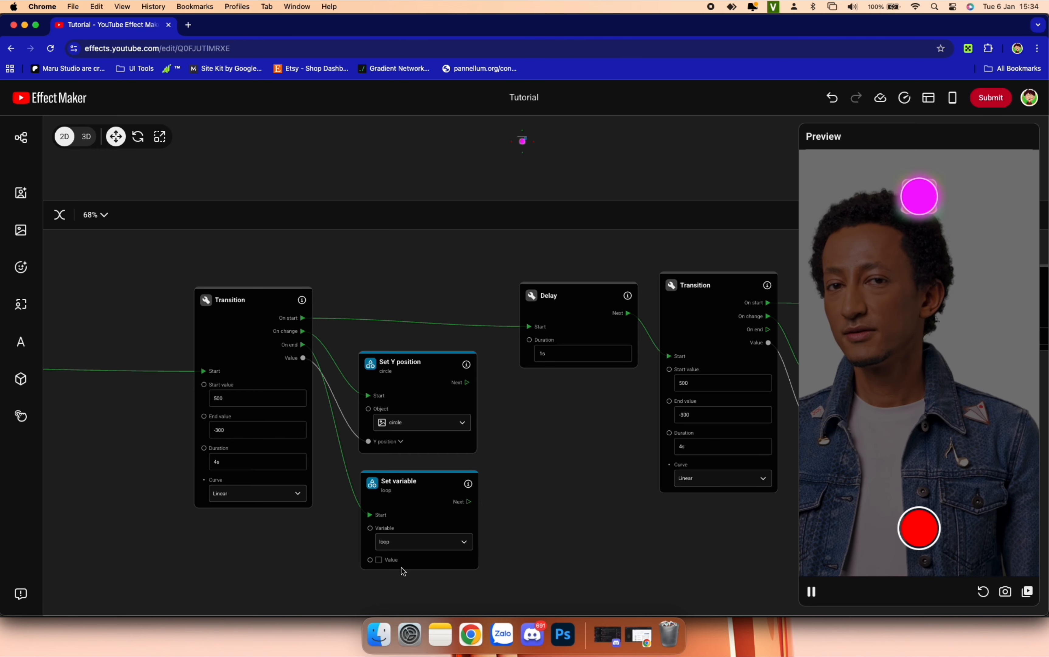
# Step: Delete the Tap node and add a Frame update node in its place
pyautogui.scroll(-5, 411, 561)
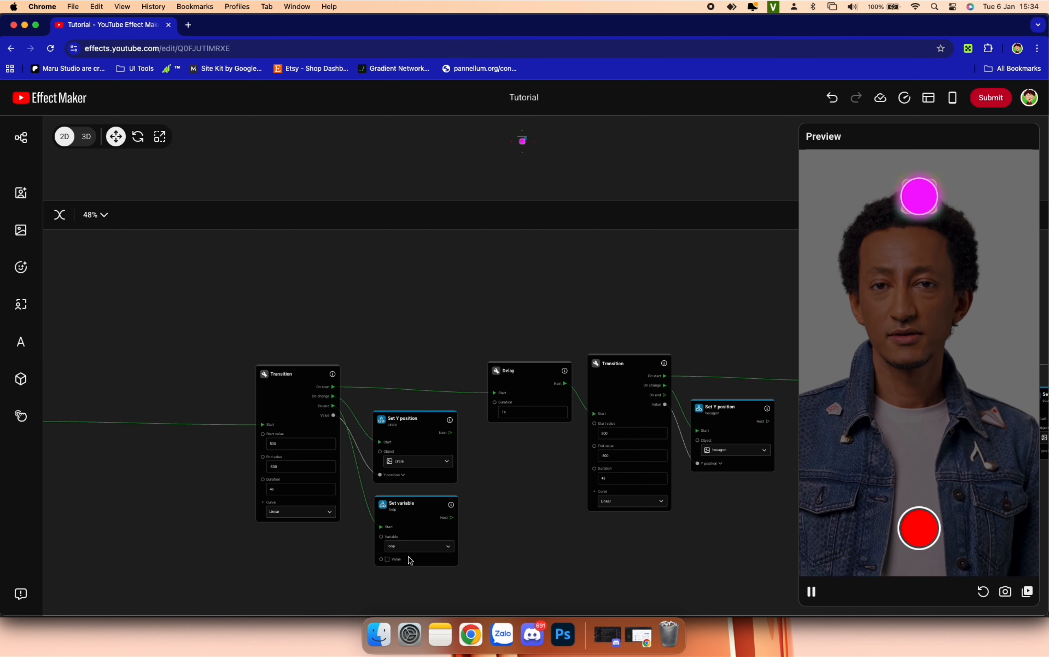
pyautogui.hscroll(-5, 408, 553)
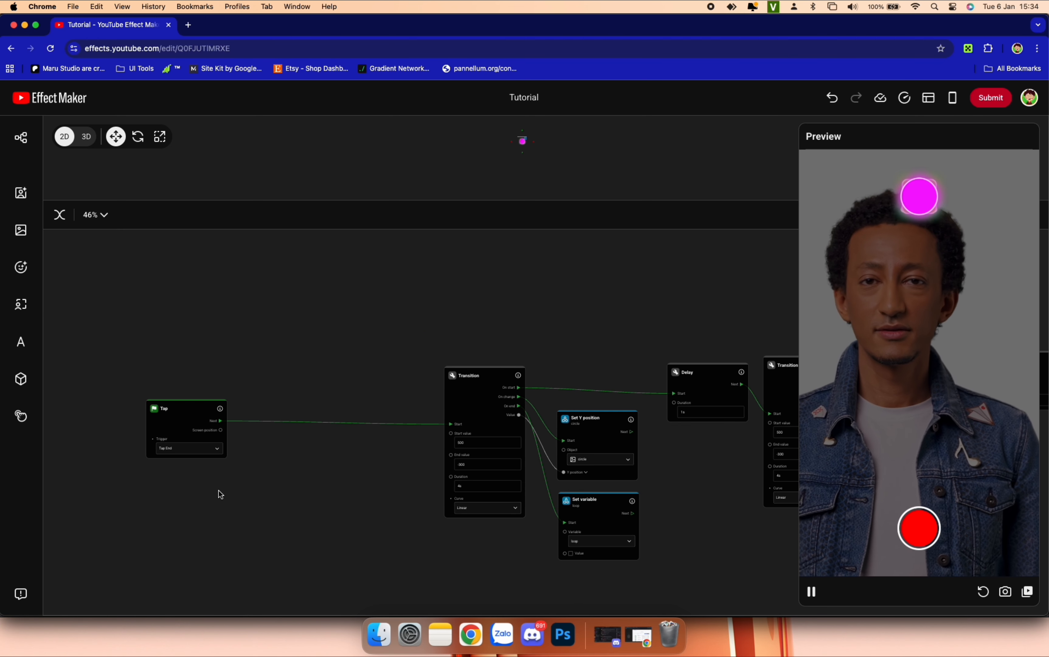
pyautogui.press('BackSpace')
pyautogui.rightClick(200, 411)
pyautogui.write('upd')
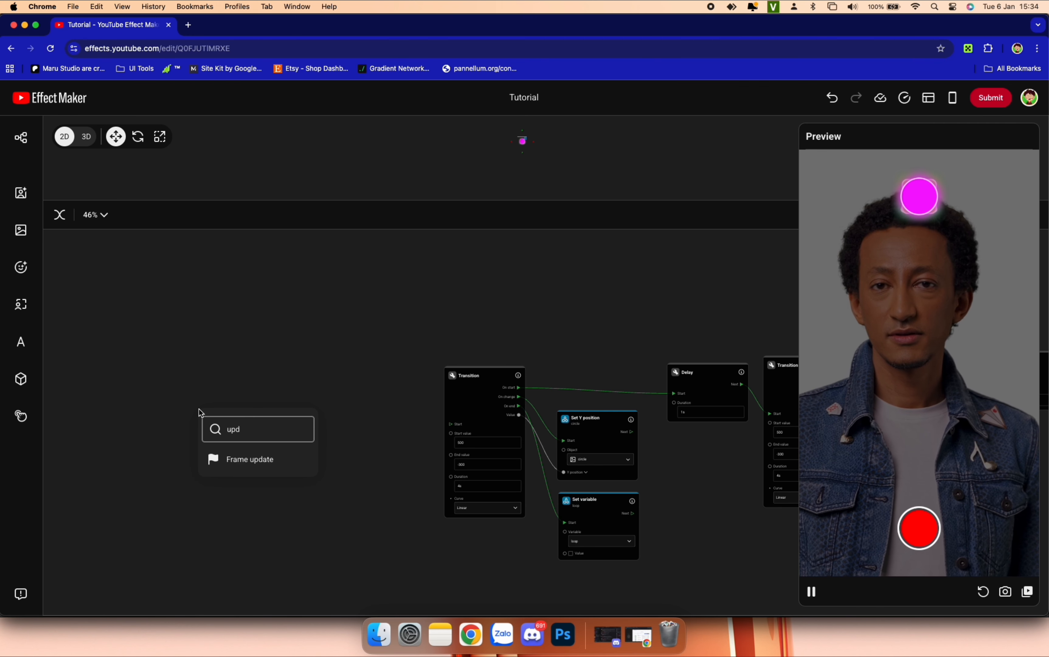
pyautogui.click(243, 459)
pyautogui.moveTo(238, 441); pyautogui.dragTo(189, 440)
# Step: Add a Limiter node, connecting Frame update's Next to its Start and its On trigger to the first Transition's Start
pyautogui.rightClick(278, 454)
pyautogui.write('limi')
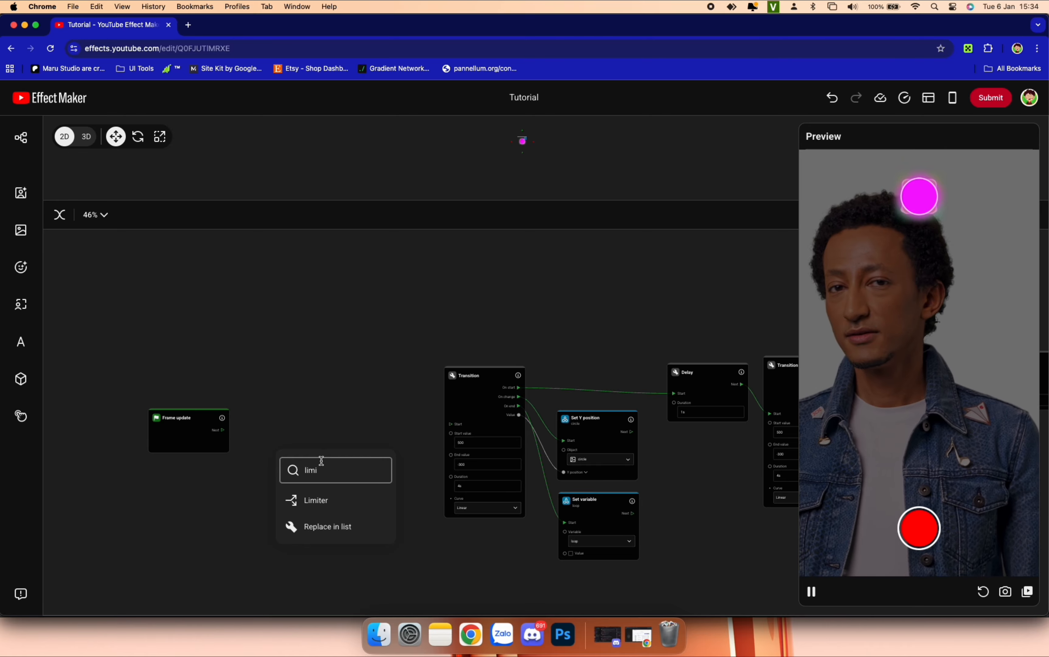
pyautogui.click(313, 500)
pyautogui.moveTo(306, 472); pyautogui.dragTo(306, 417)
pyautogui.moveTo(222, 429); pyautogui.dragTo(284, 445)
pyautogui.moveTo(353, 418); pyautogui.dragTo(451, 423)
pyautogui.moveTo(304, 406); pyautogui.dragTo(281, 412)
pyautogui.moveTo(203, 424); pyautogui.dragTo(192, 447)
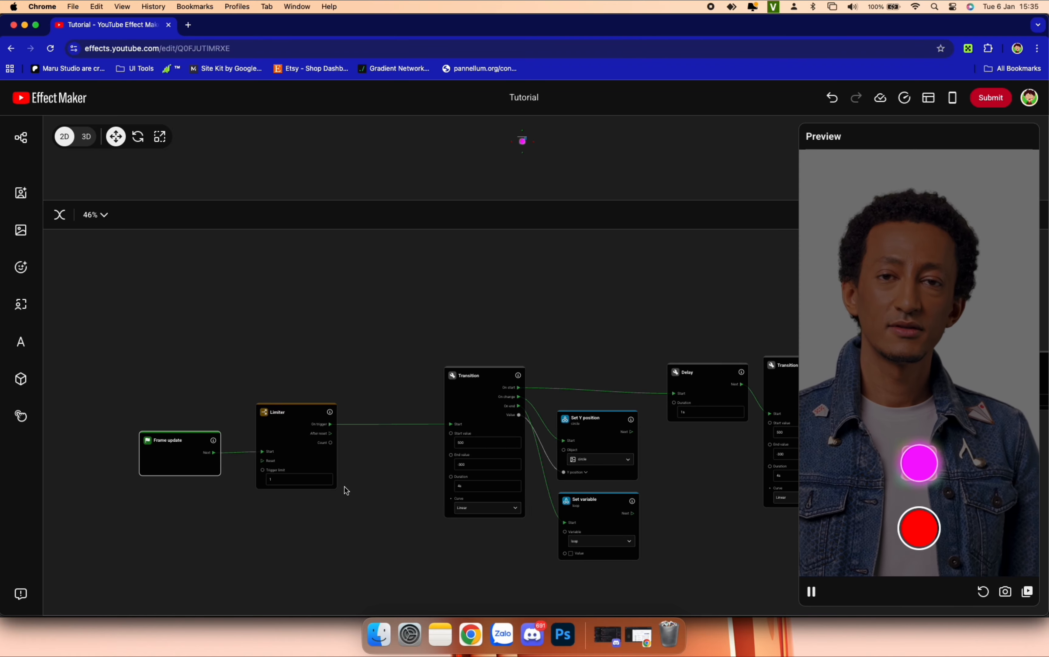
# Step: Duplicate the loop Set variable node beside the Limiter, enable its Value, and connect the Limiter's After reset to its Start
pyautogui.scroll(3, 380, 495)
pyautogui.rightClick(623, 529)
pyautogui.click(648, 532)
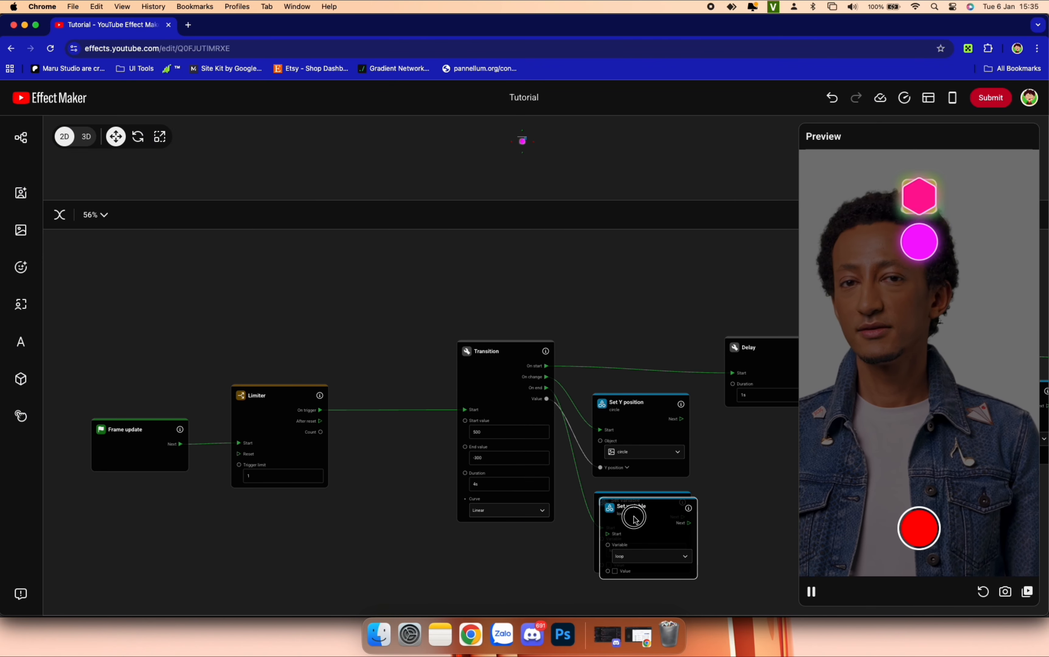
pyautogui.moveTo(635, 519); pyautogui.dragTo(378, 474)
pyautogui.click(357, 524)
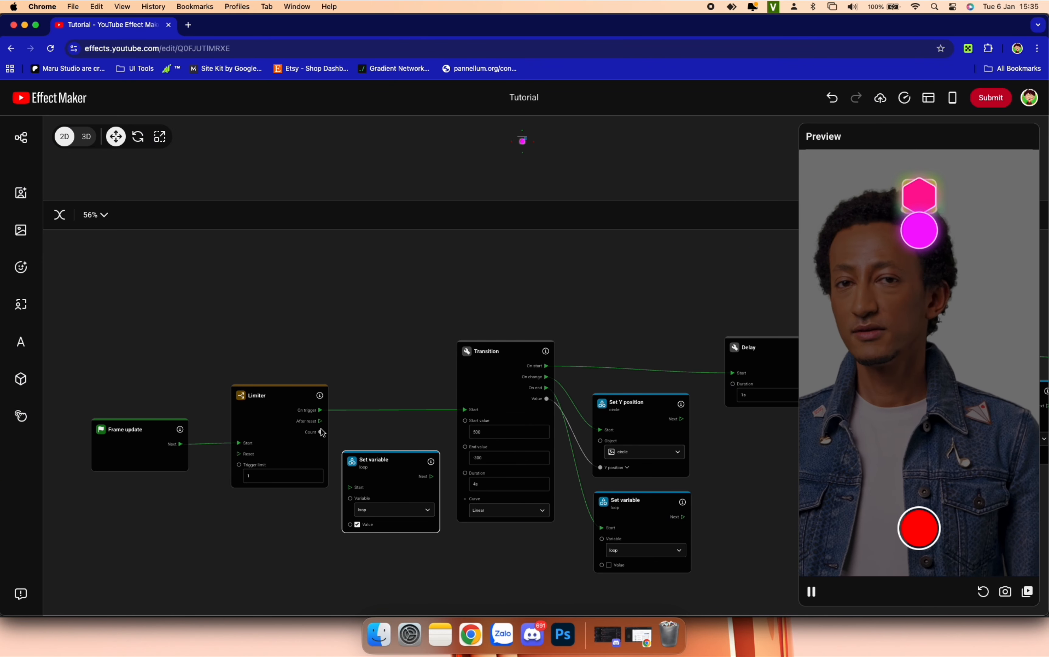
pyautogui.moveTo(322, 432); pyautogui.dragTo(351, 489)
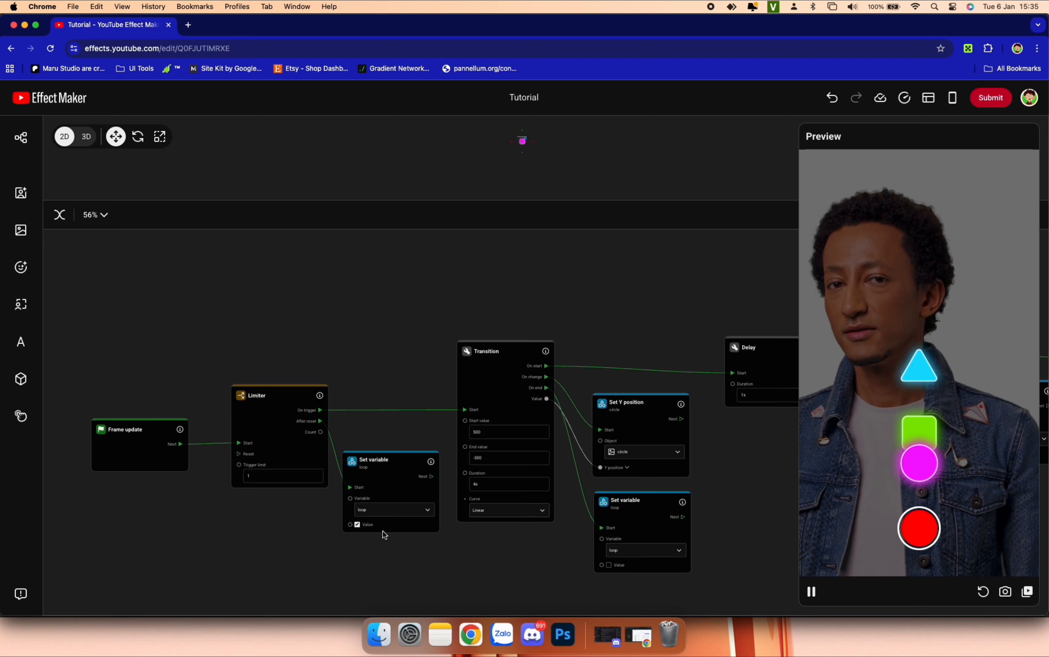
# Step: Insert an If node between Frame update and Limiter, connecting Frame update's Next to its Start and its True output to the Limiter's Start
pyautogui.scroll(-4, 382, 530)
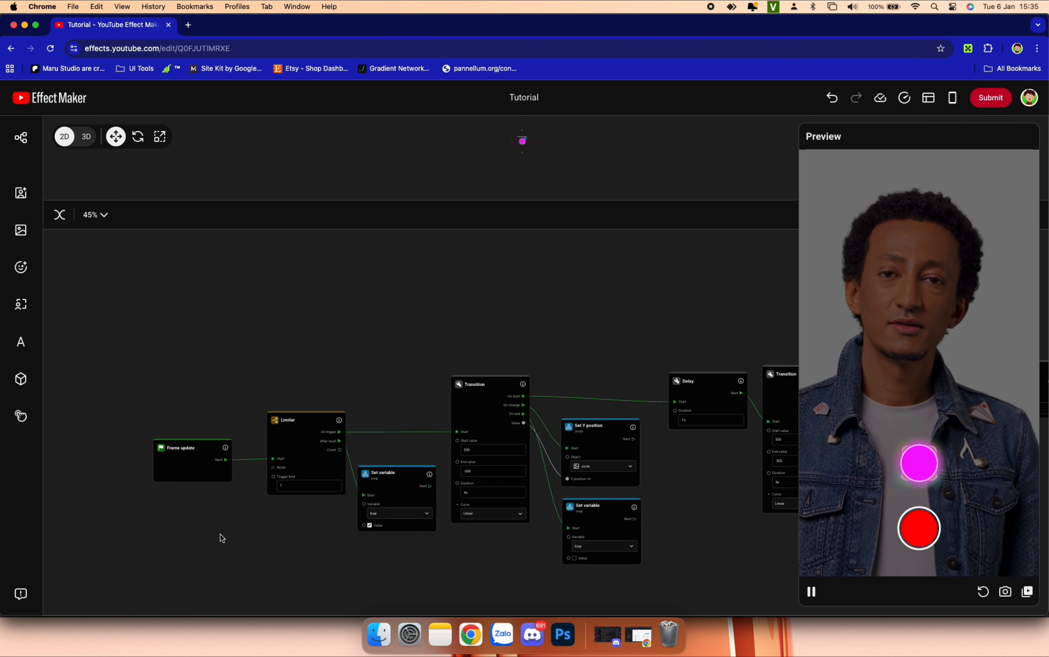
pyautogui.moveTo(220, 535); pyautogui.dragTo(384, 525)
pyautogui.moveTo(354, 457); pyautogui.dragTo(221, 454)
pyautogui.rightClick(299, 478)
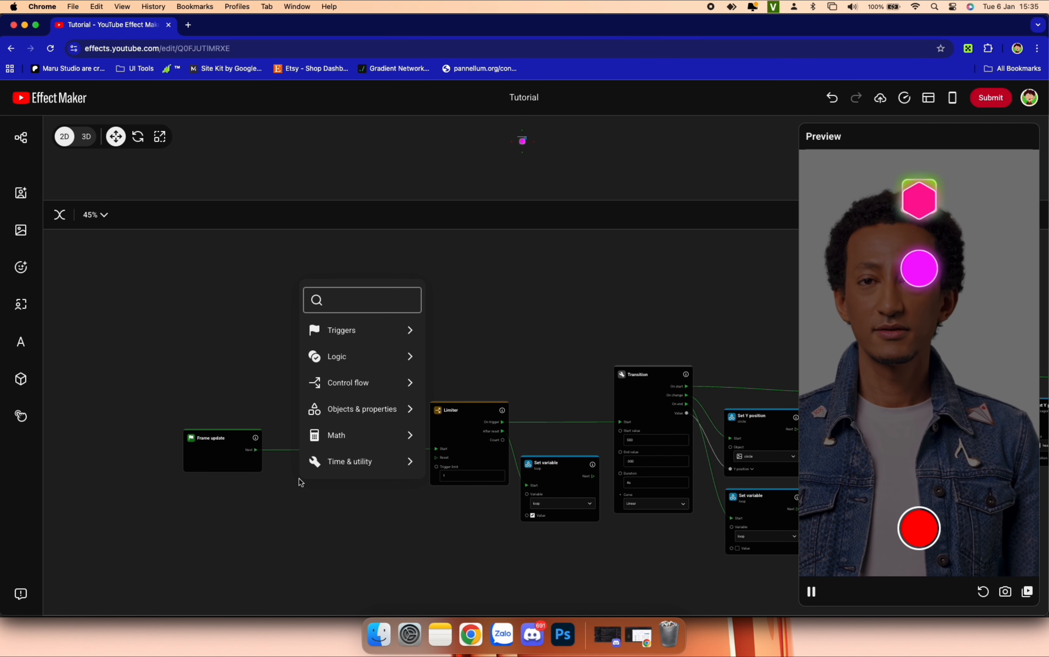
pyautogui.write('i')
pyautogui.click(335, 225)
pyautogui.click(338, 452)
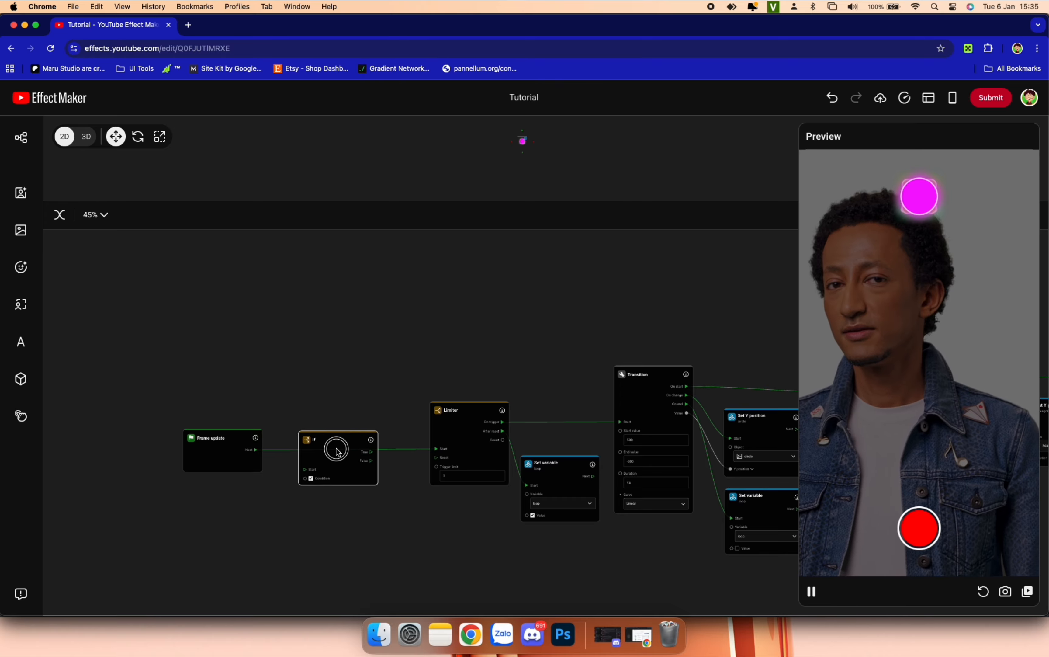
pyautogui.moveTo(256, 450); pyautogui.dragTo(304, 463)
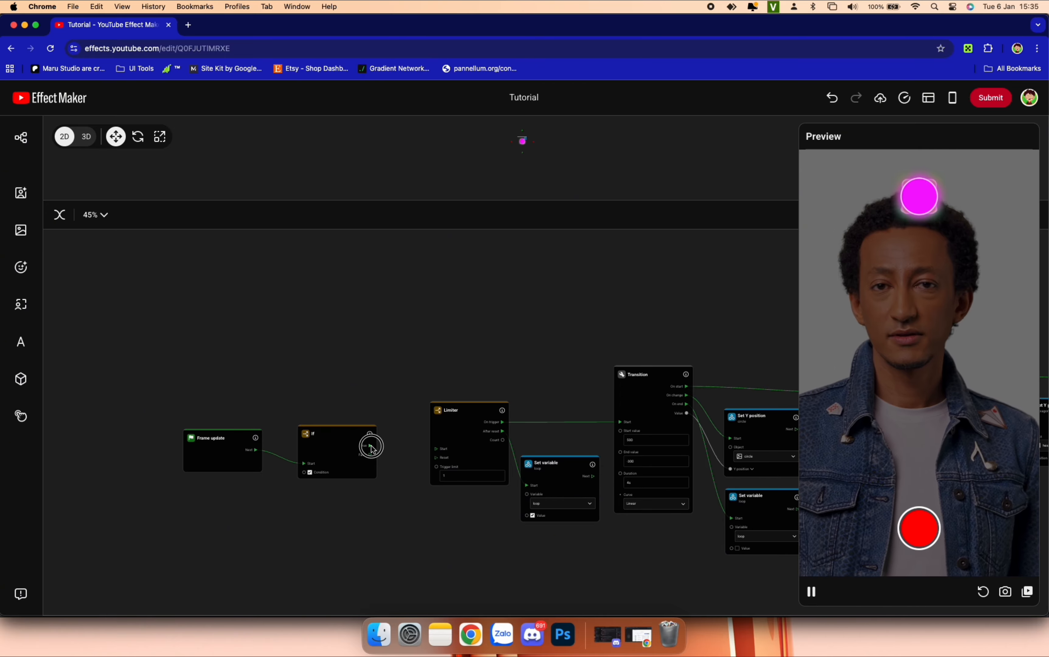
pyautogui.moveTo(371, 448); pyautogui.dragTo(438, 451)
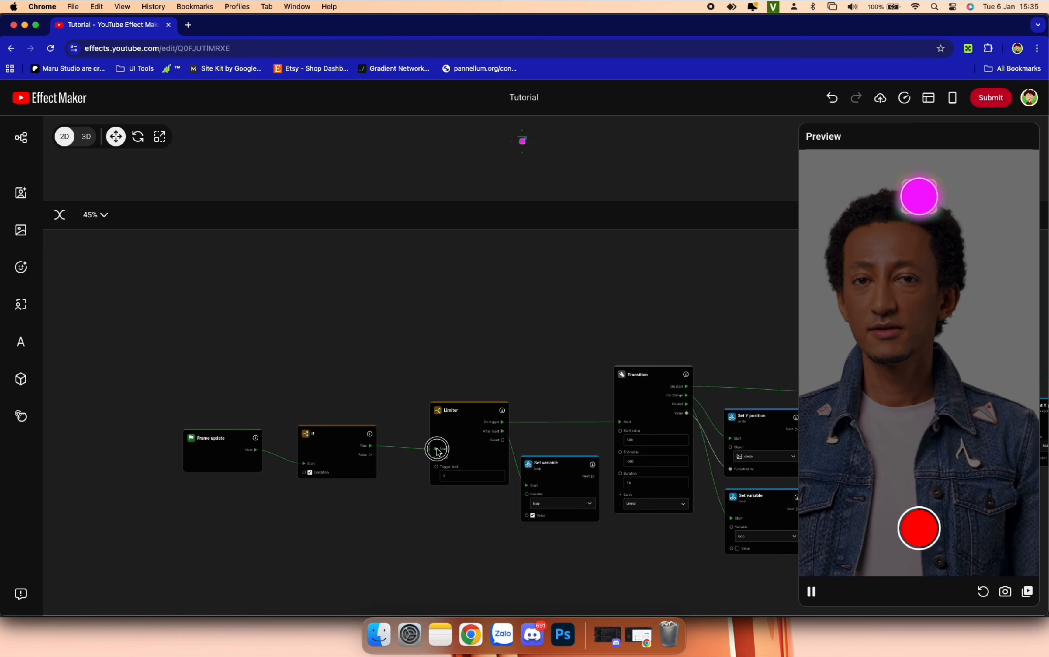
# Step: Add a Get variable node for loop below Frame update and connect its value to the If node's Condition
pyautogui.rightClick(239, 507)
pyautogui.write('get')
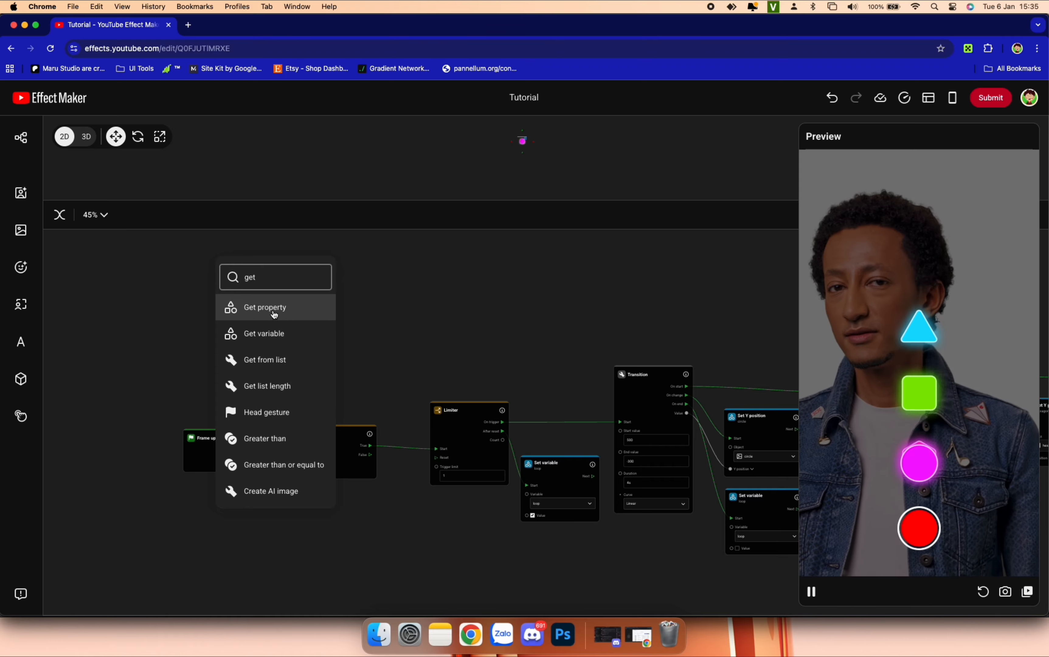
pyautogui.click(276, 337)
pyautogui.click(259, 541)
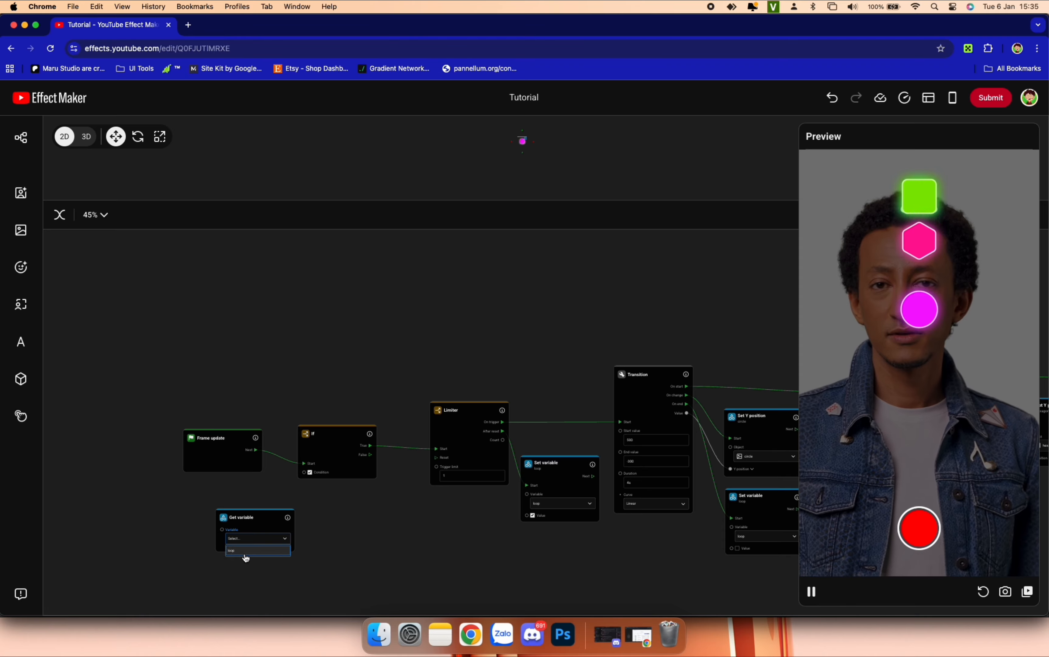
pyautogui.click(243, 554)
pyautogui.moveTo(306, 478); pyautogui.dragTo(305, 474)
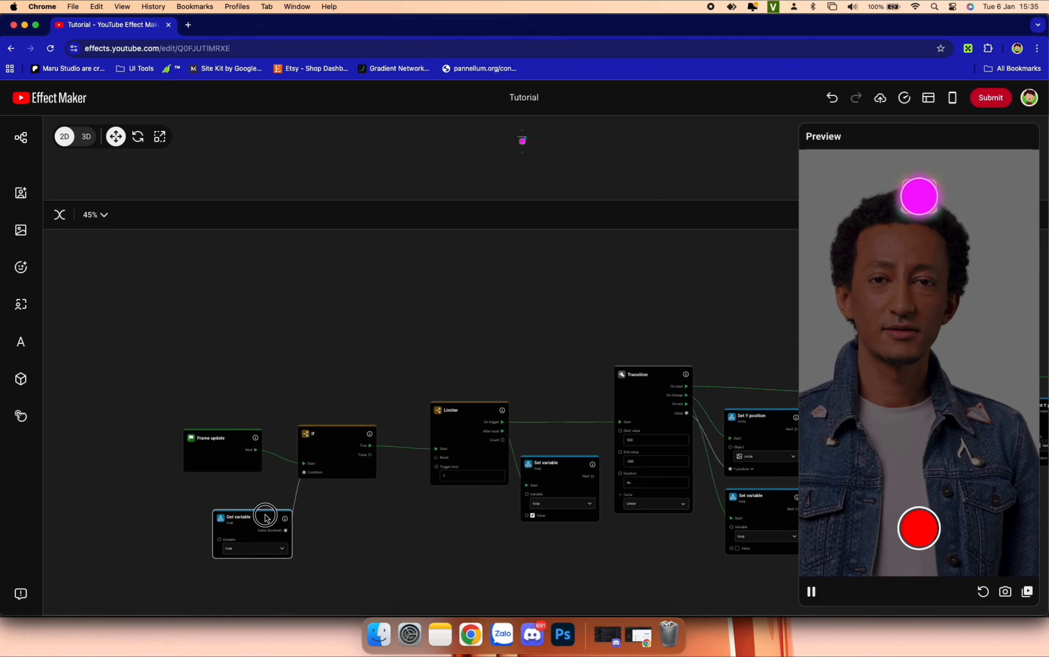
# Step: Move the loop Get variable node directly beneath the Frame update node
pyautogui.moveTo(269, 517); pyautogui.dragTo(240, 493)
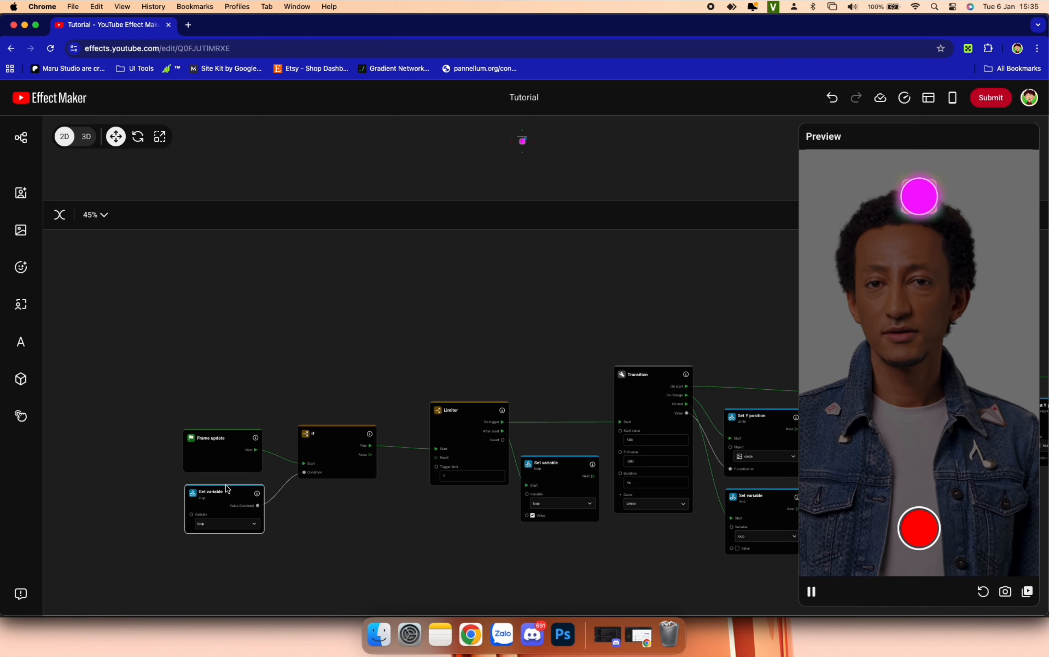
pyautogui.moveTo(256, 470); pyautogui.dragTo(240, 507)
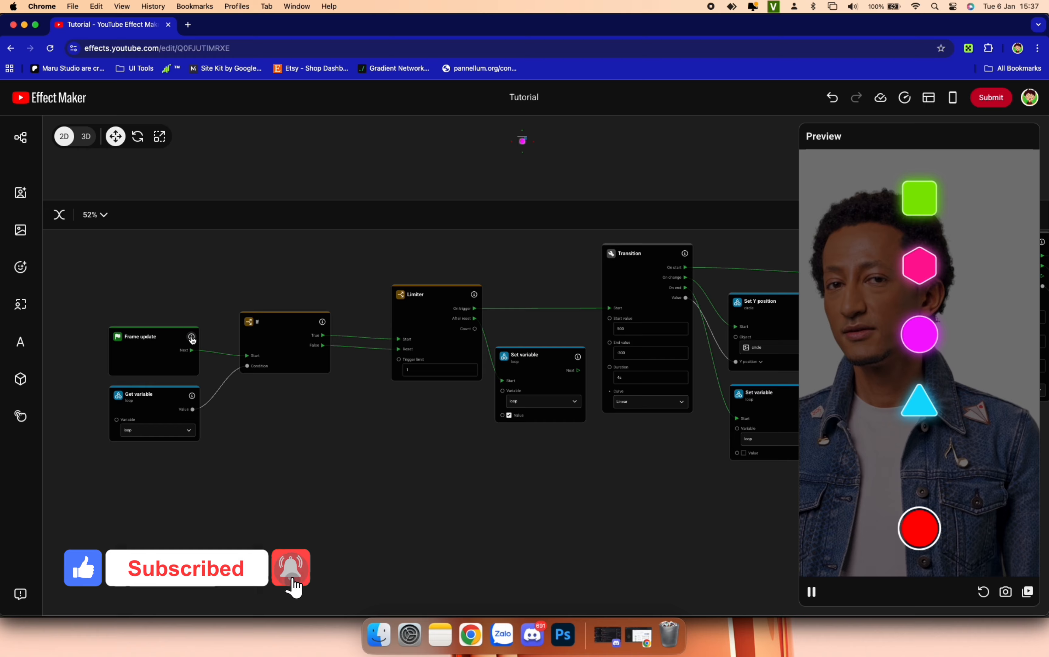
pyautogui.moveTo(193, 340)
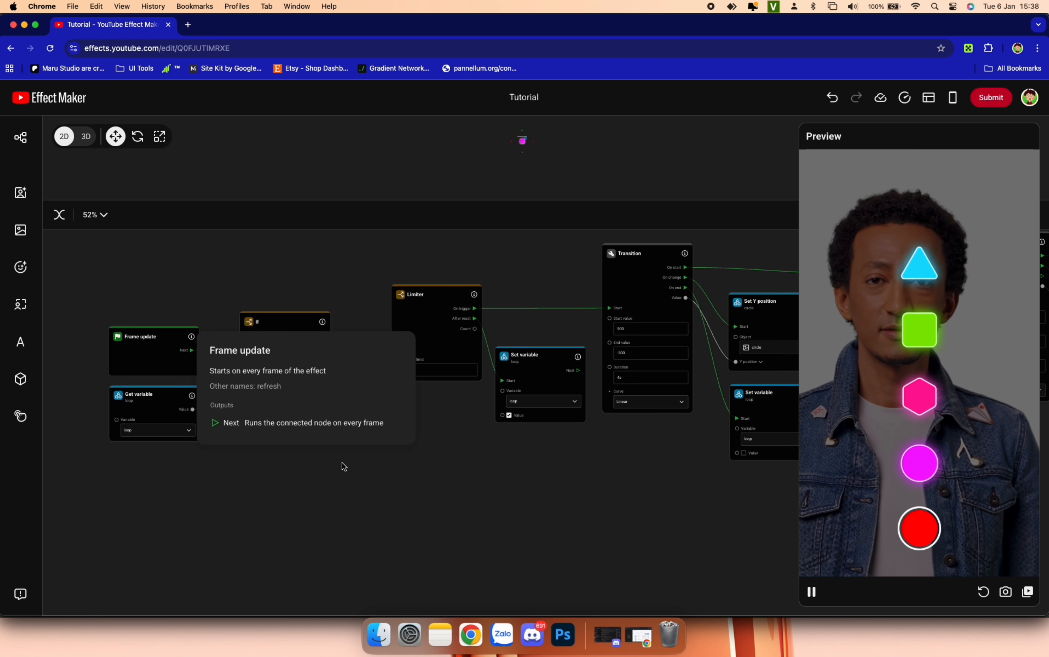
# Step: Create a new Boolean variable named isGamePlay with a single value
pyautogui.click(60, 214)
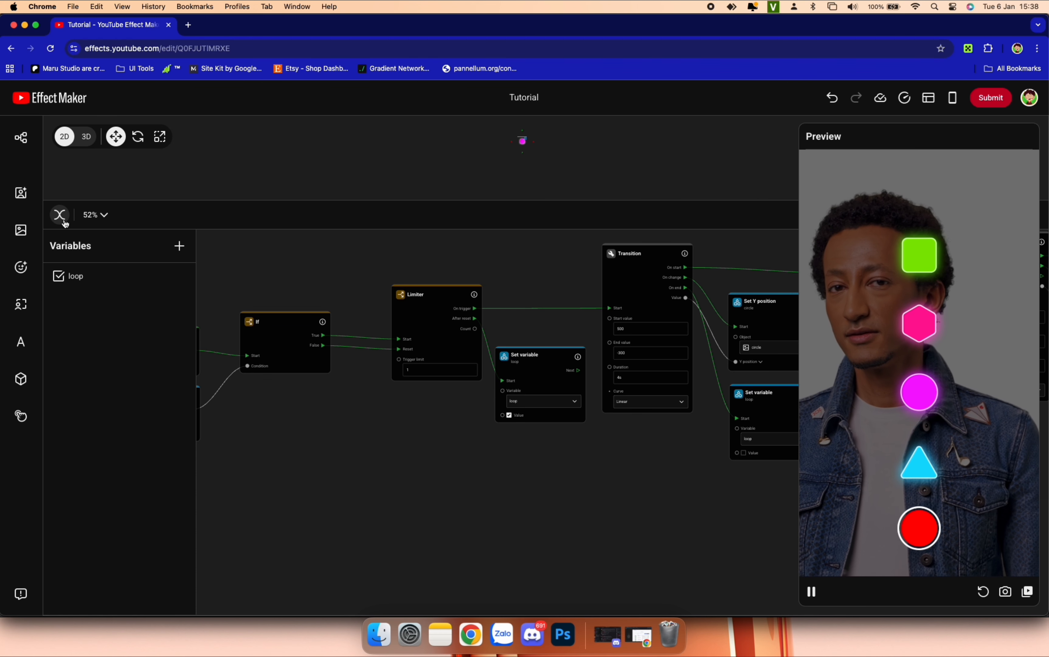
pyautogui.click(179, 246)
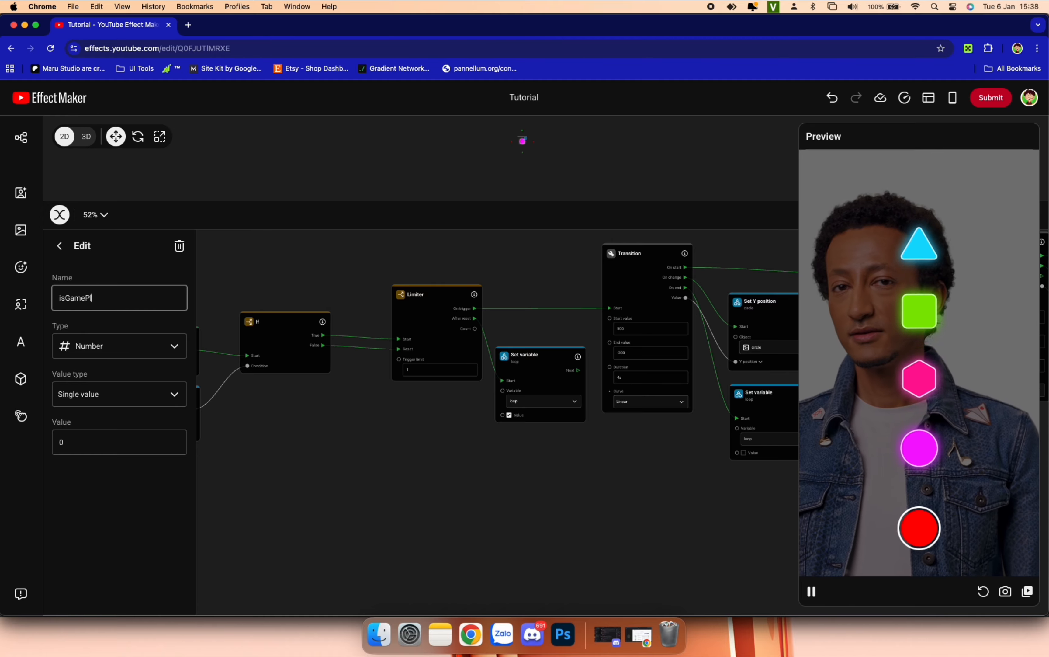
pyautogui.write('isGamePlay')
pyautogui.click(113, 344)
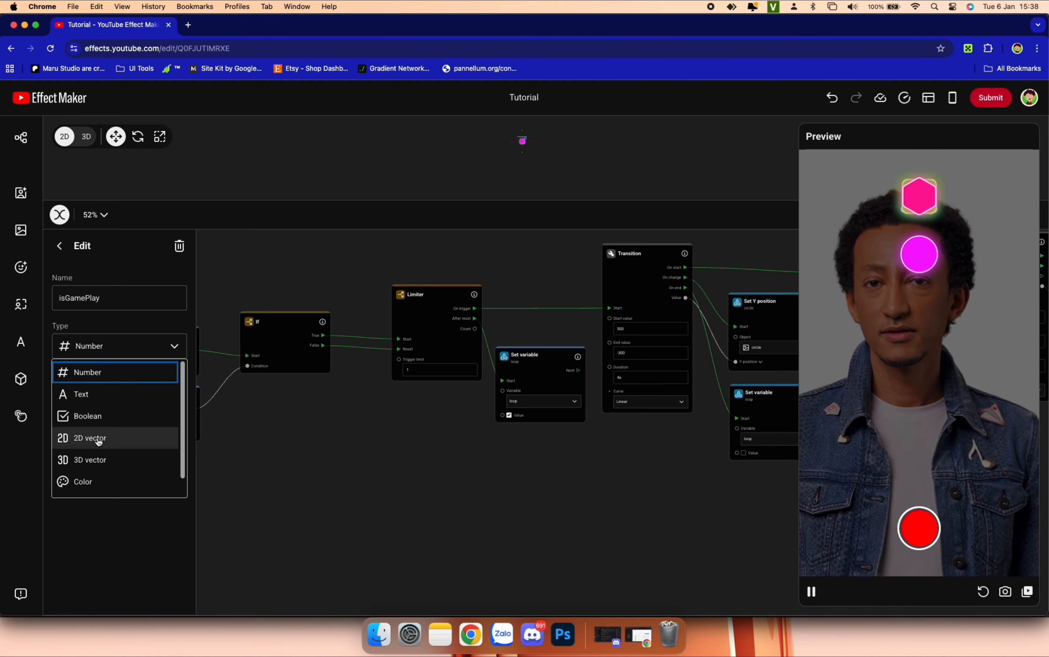
pyautogui.click(89, 416)
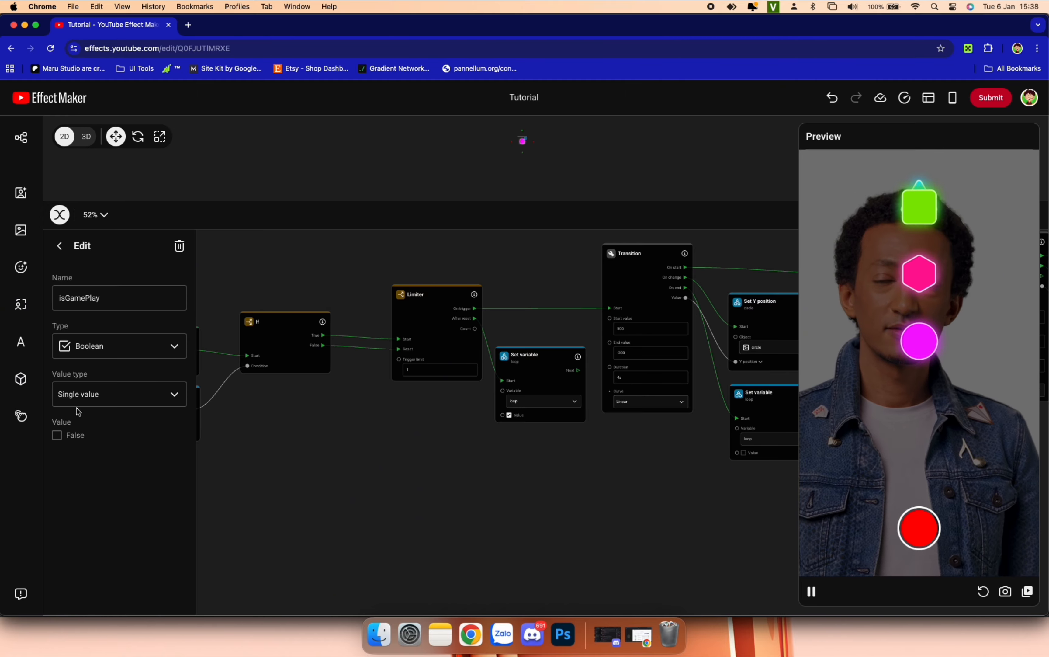
pyautogui.click(62, 249)
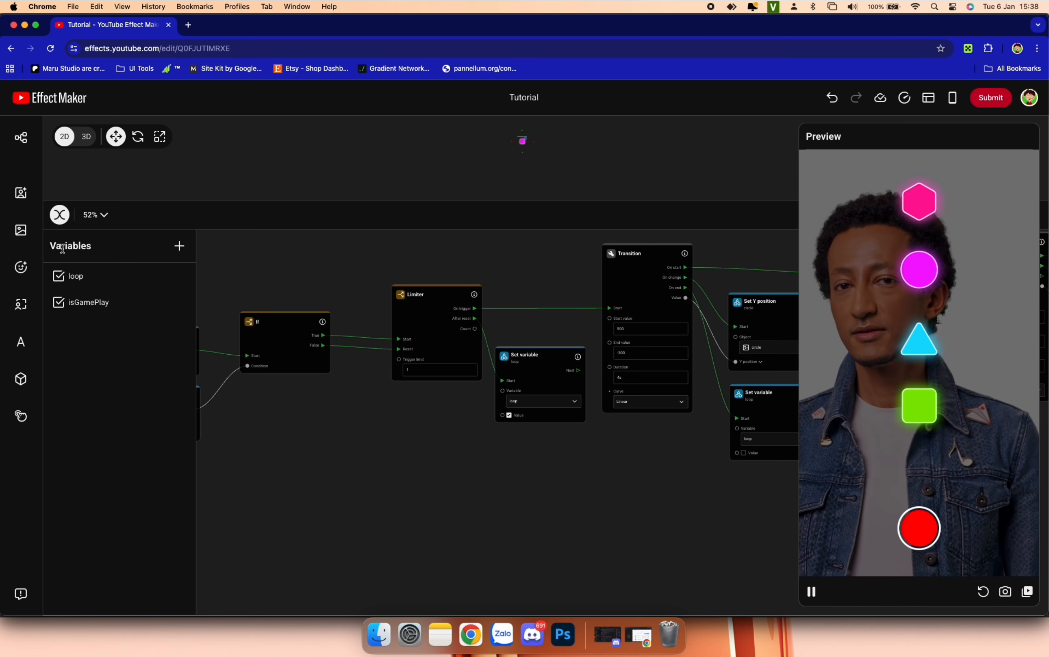
pyautogui.click(61, 217)
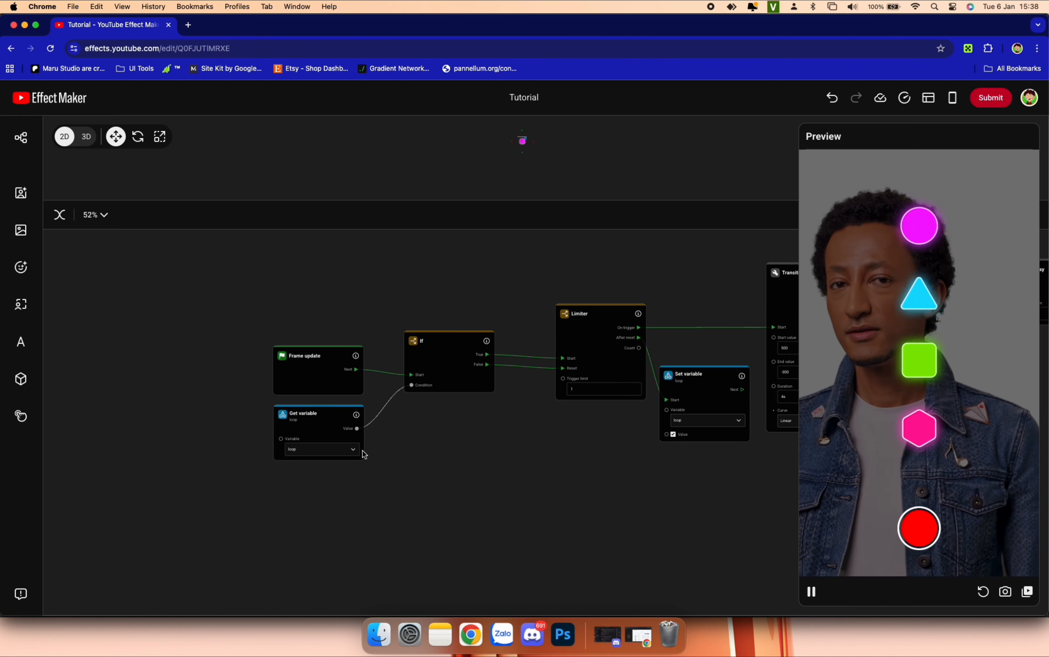
# Step: Insert another If node after Frame update, wire Next to its Start and True to the existing If's Start, disable Condition, and tidy the nodes
pyautogui.moveTo(356, 443); pyautogui.dragTo(174, 392)
pyautogui.rightClick(263, 320)
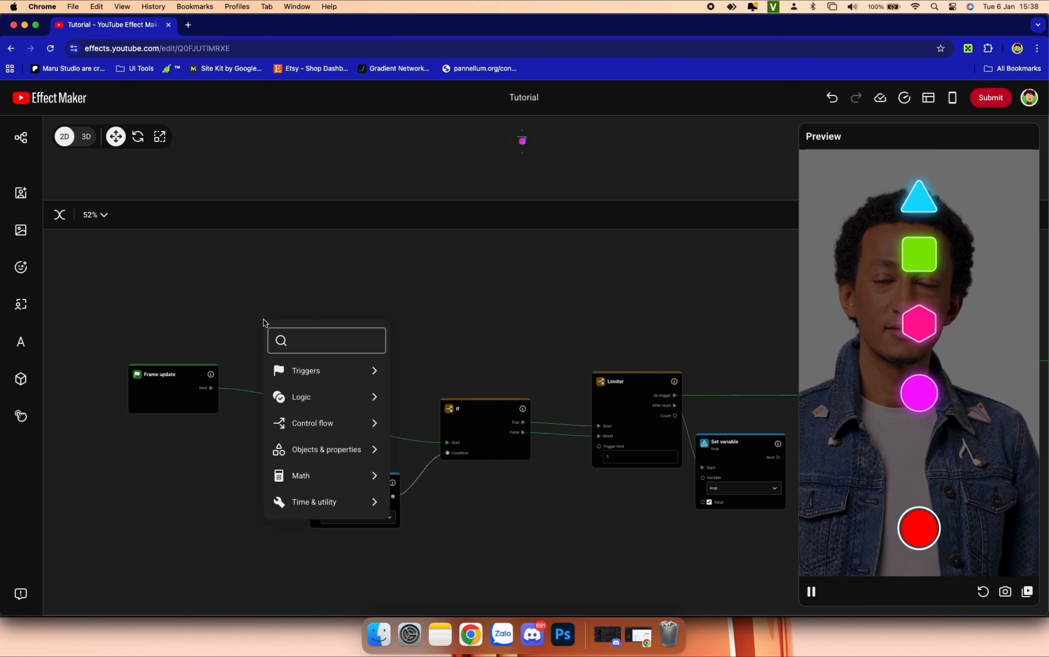
pyautogui.write('if')
pyautogui.click(306, 378)
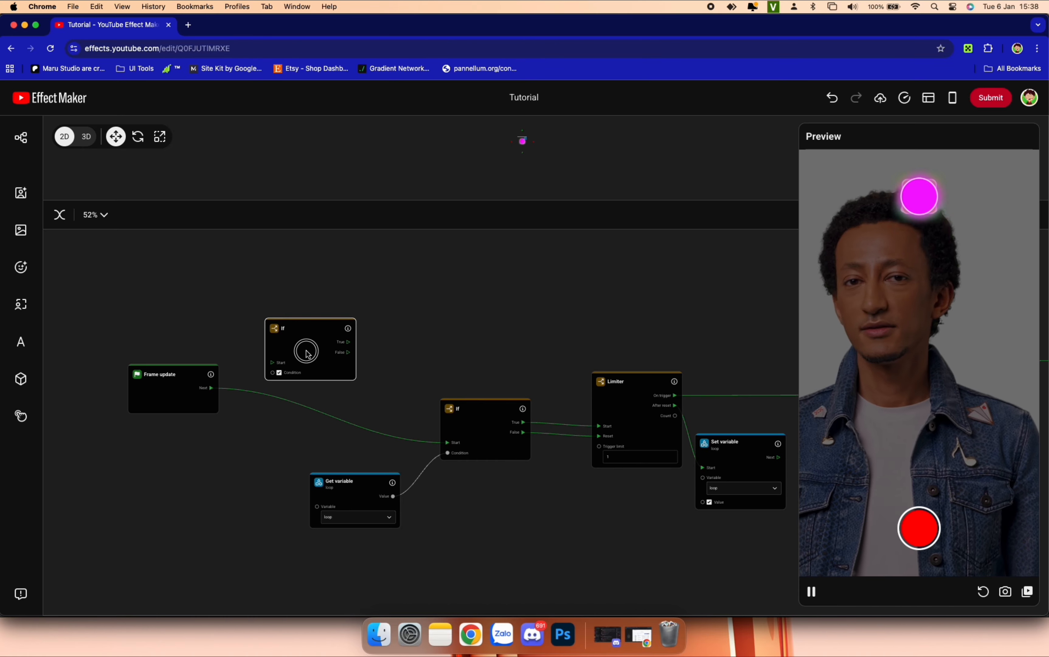
pyautogui.moveTo(212, 388); pyautogui.dragTo(291, 353)
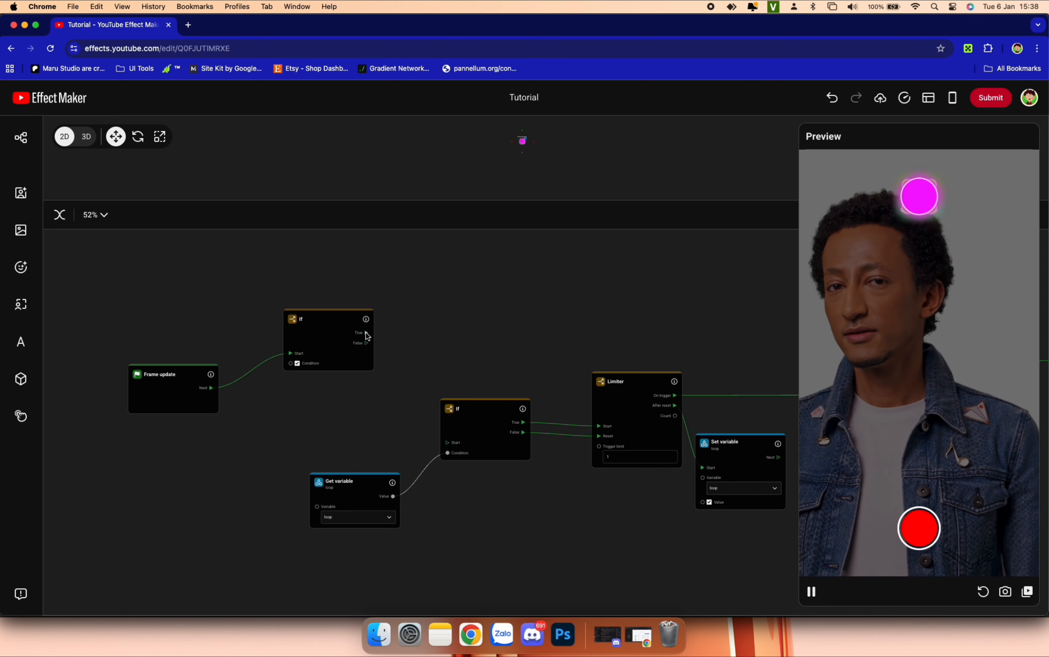
pyautogui.moveTo(366, 332); pyautogui.dragTo(451, 447)
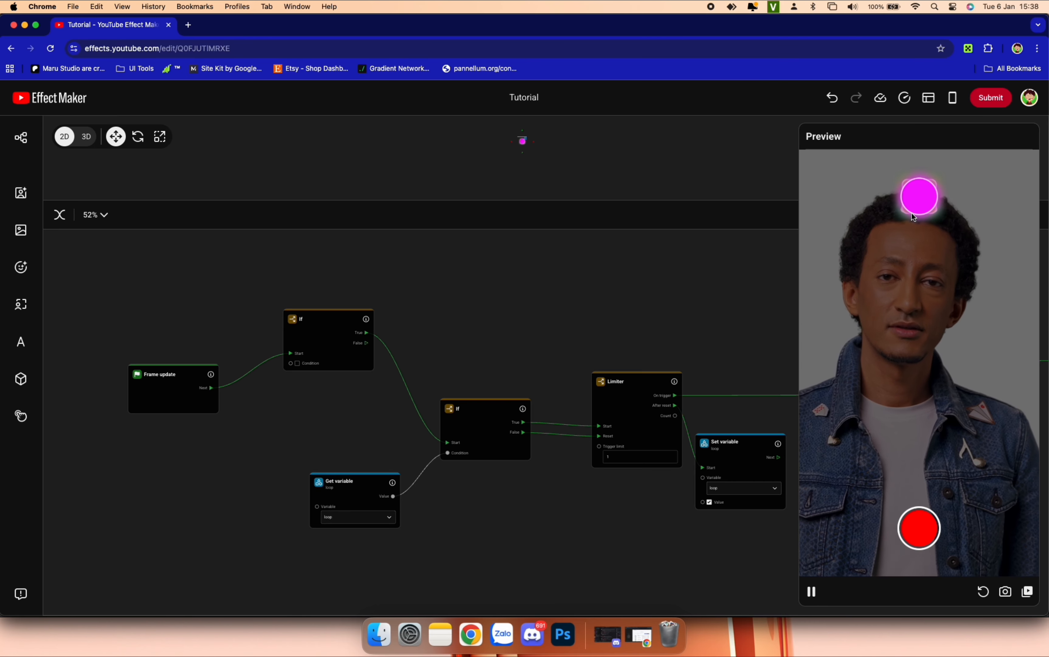
pyautogui.moveTo(180, 381); pyautogui.dragTo(201, 342)
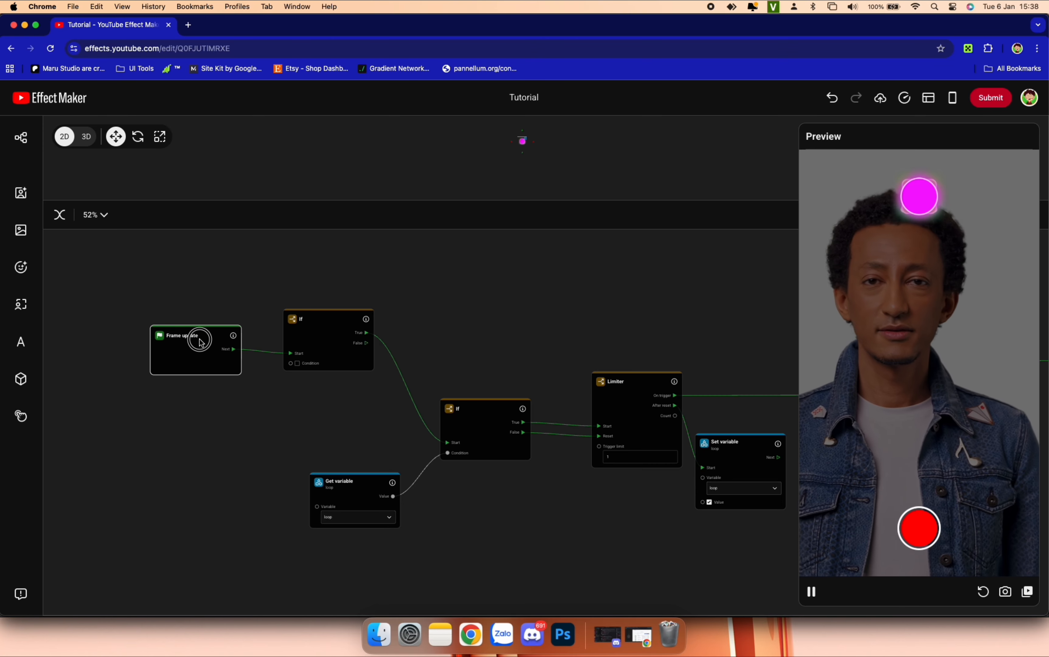
pyautogui.moveTo(343, 484); pyautogui.dragTo(322, 433)
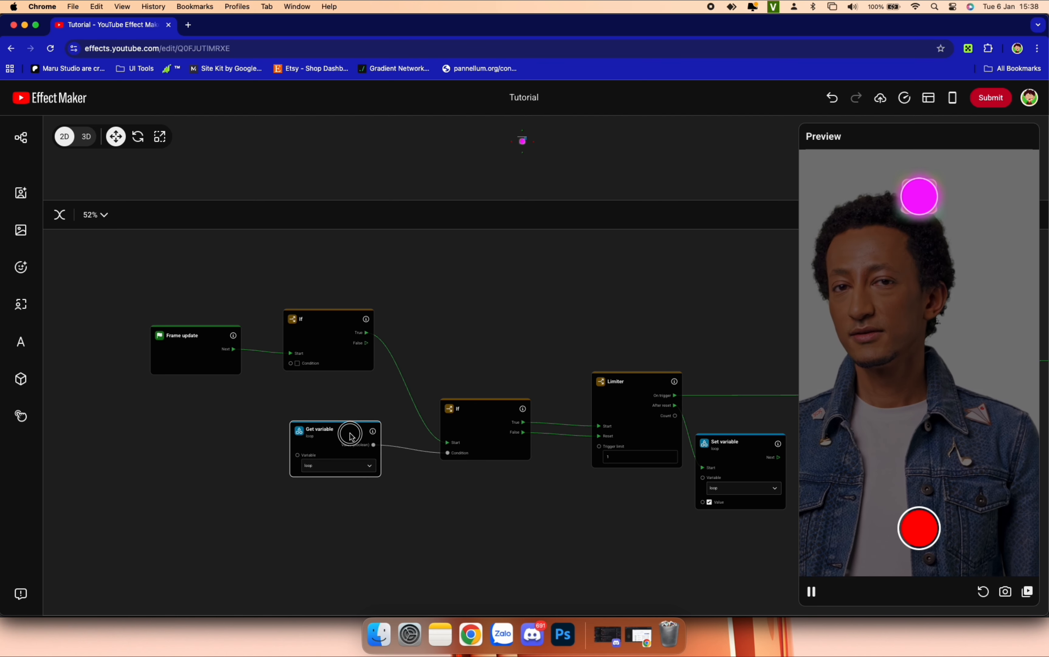
# Step: Add a Get variable node for isGamePlay below Frame update and connect its value to the new If node's Condition
pyautogui.rightClick(186, 421)
pyautogui.write('get')
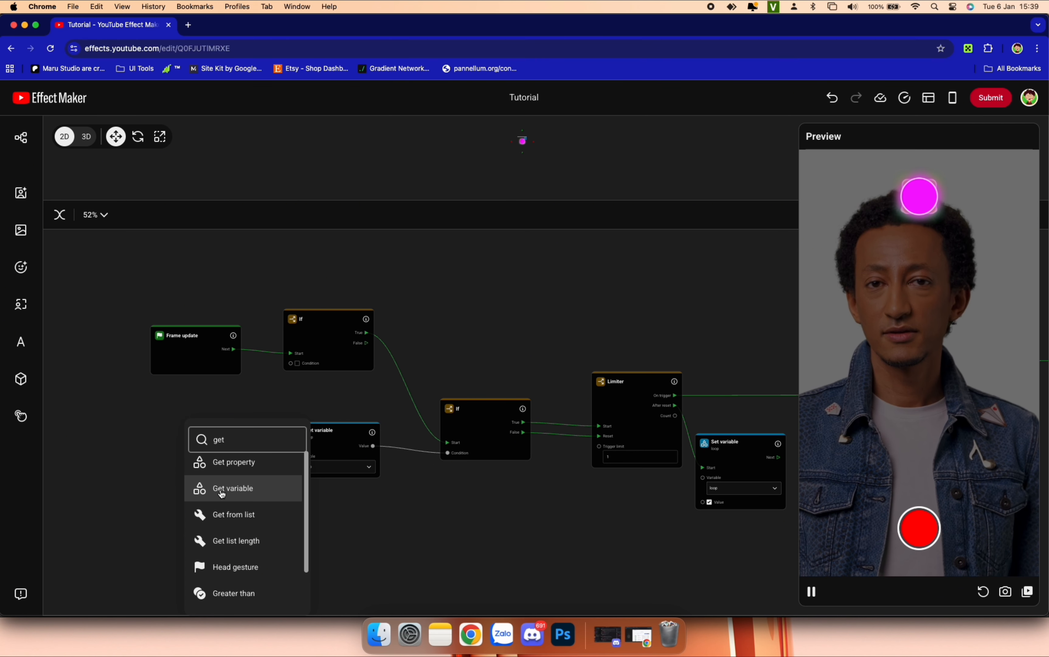
pyautogui.click(222, 494)
pyautogui.click(233, 463)
pyautogui.click(228, 477)
pyautogui.click(270, 431)
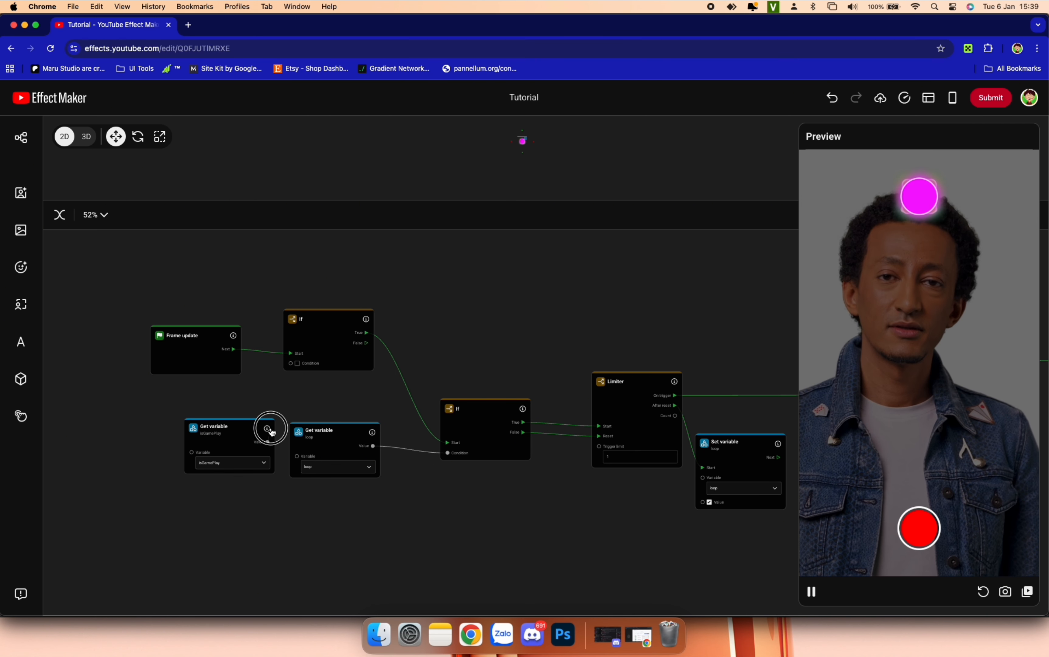
pyautogui.moveTo(270, 431); pyautogui.dragTo(289, 363)
pyautogui.moveTo(245, 433); pyautogui.dragTo(213, 396)
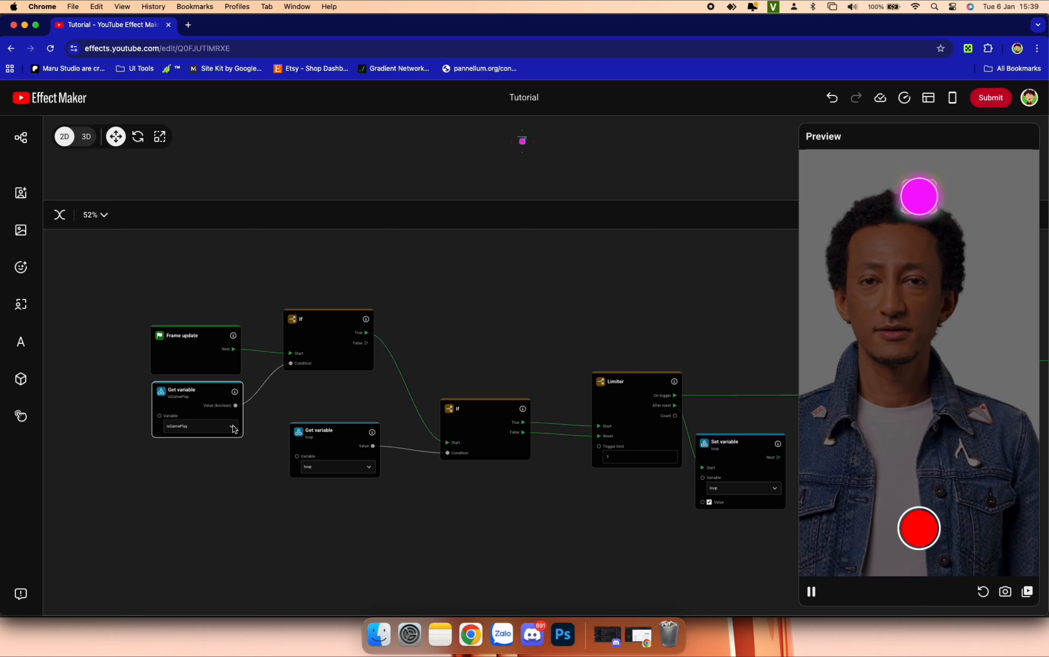
# Step: Add a Tap trigger node in the empty area below the isGamePlay Get variable node
pyautogui.scroll(-3, 235, 543)
pyautogui.rightClick(250, 497)
pyautogui.write('tap')
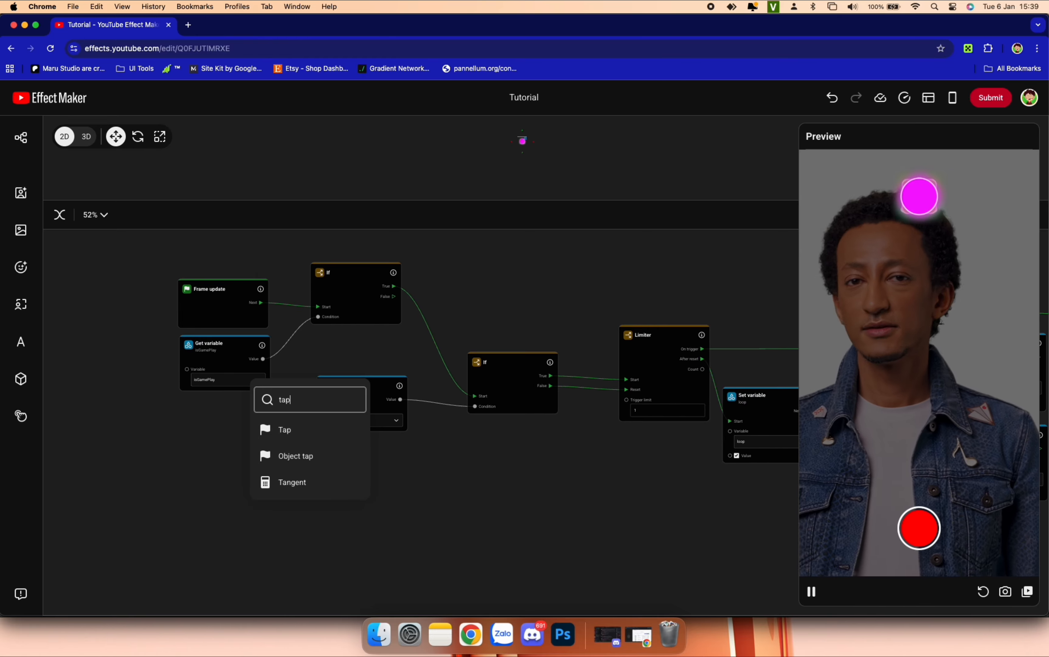
pyautogui.click(283, 430)
pyautogui.moveTo(295, 521); pyautogui.dragTo(229, 520)
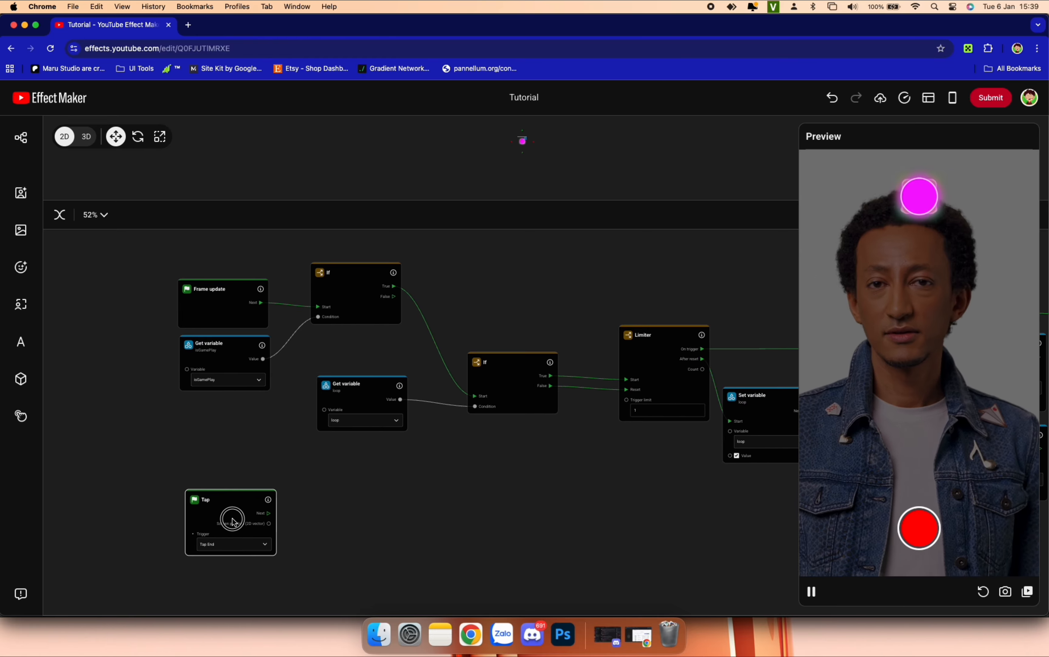
pyautogui.rightClick(314, 521)
pyautogui.write('set')
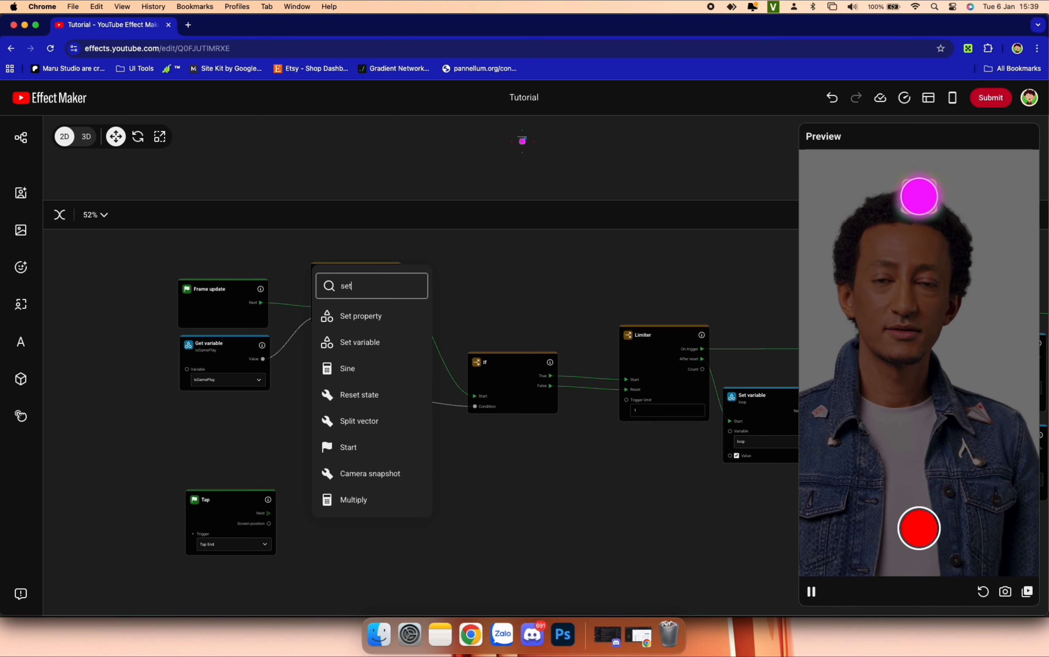
pyautogui.click(377, 325)
pyautogui.moveTo(352, 546); pyautogui.dragTo(346, 518)
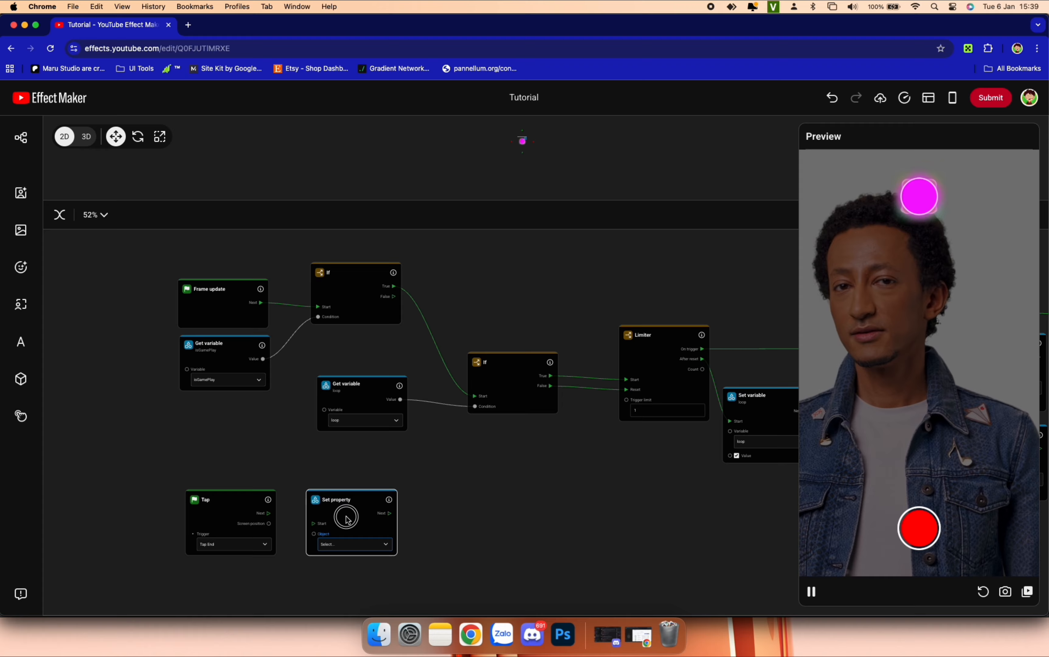
pyautogui.scroll(2, 331, 552)
pyautogui.press('BackSpace')
# Step: Add a Set variable node for isGamePlay beside Tap, enable its Value, and connect Tap's Next to its Start
pyautogui.rightClick(358, 508)
pyautogui.write('set')
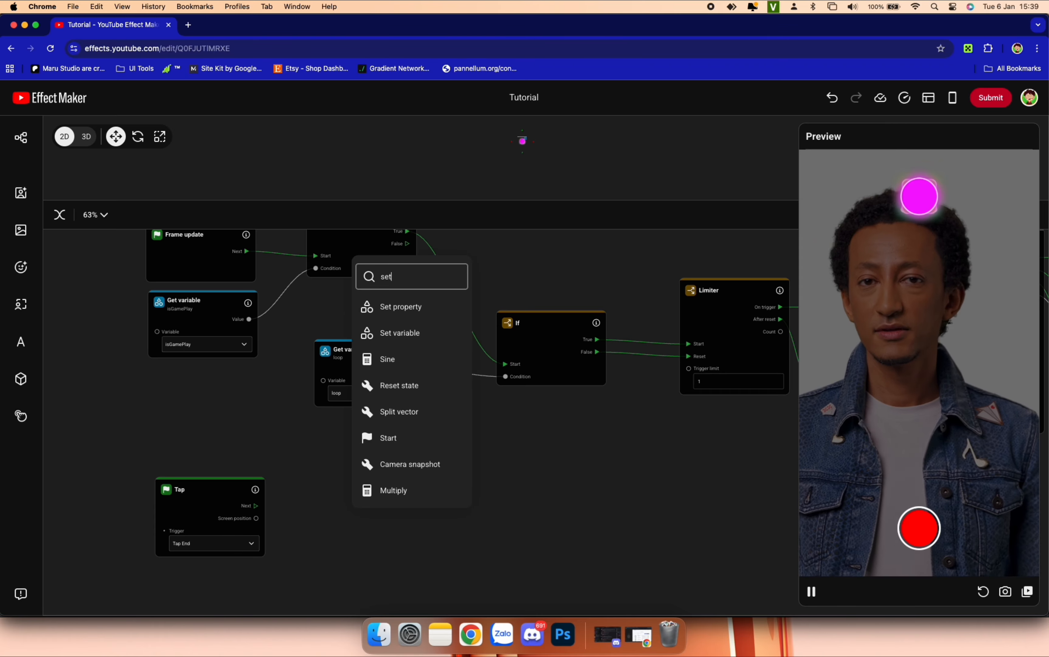
pyautogui.click(425, 336)
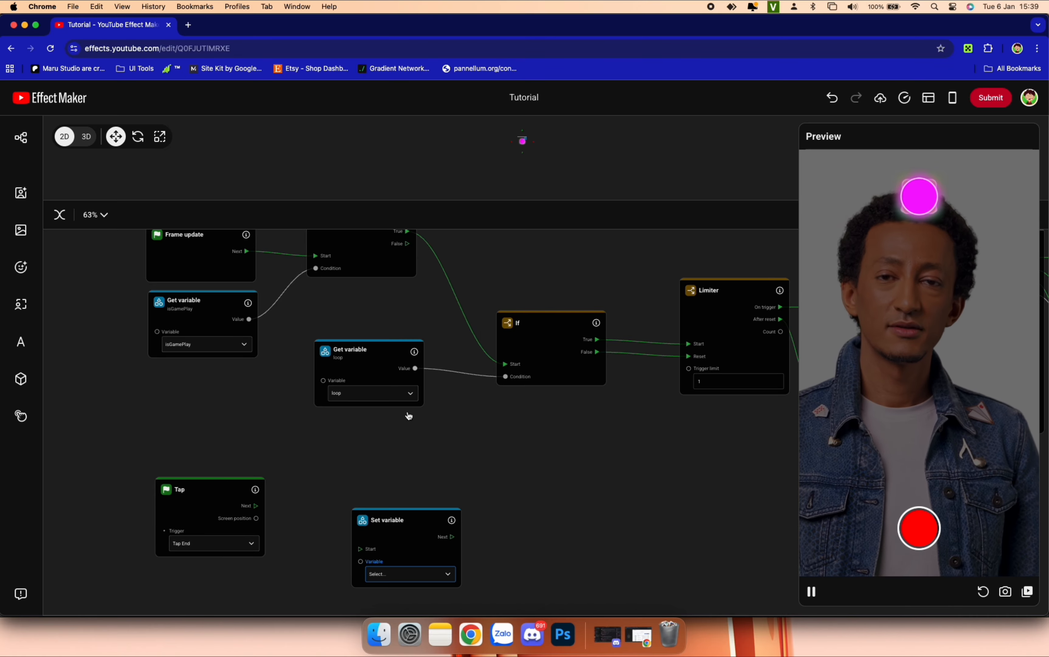
pyautogui.moveTo(395, 521); pyautogui.dragTo(346, 492)
pyautogui.click(348, 540)
pyautogui.click(349, 569)
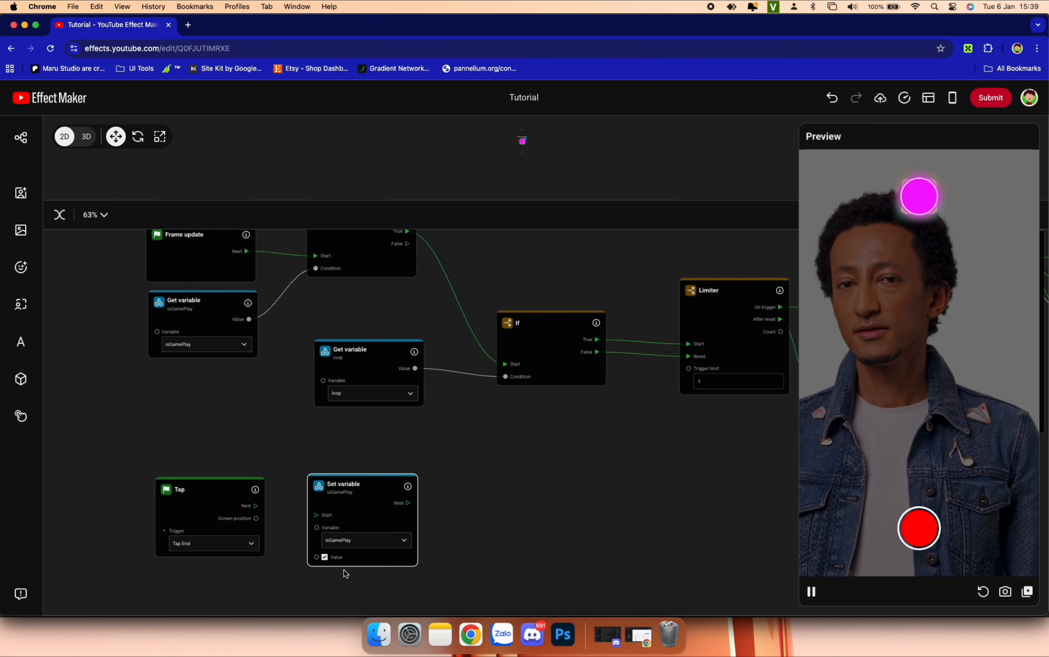
pyautogui.moveTo(257, 506); pyautogui.dragTo(316, 514)
pyautogui.click(246, 500)
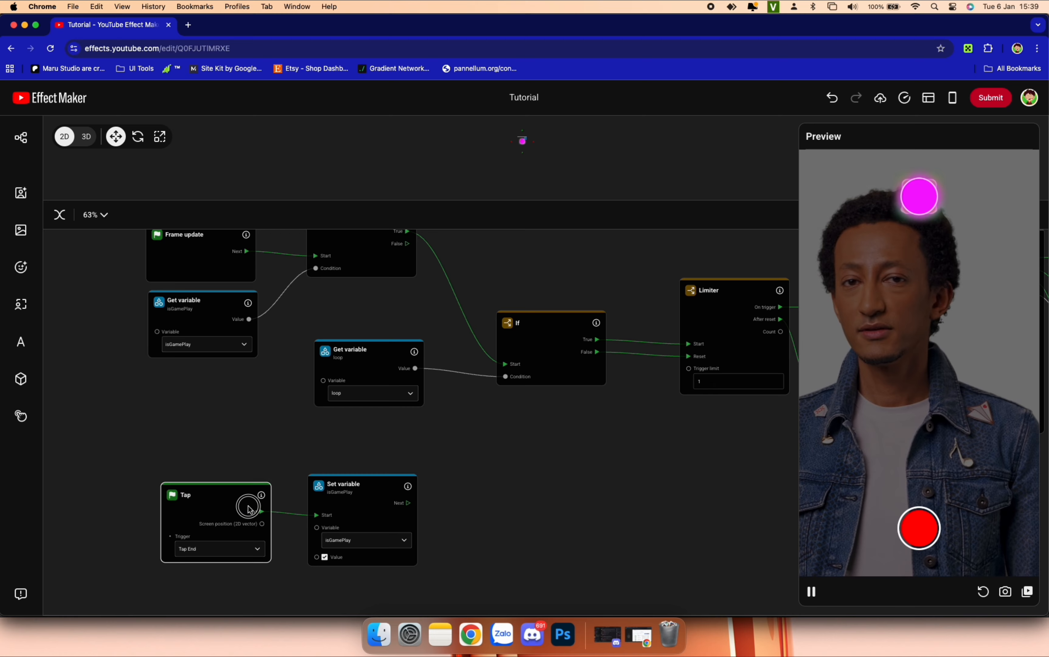
pyautogui.scroll(-2, 250, 511)
pyautogui.scroll(-2, 250, 510)
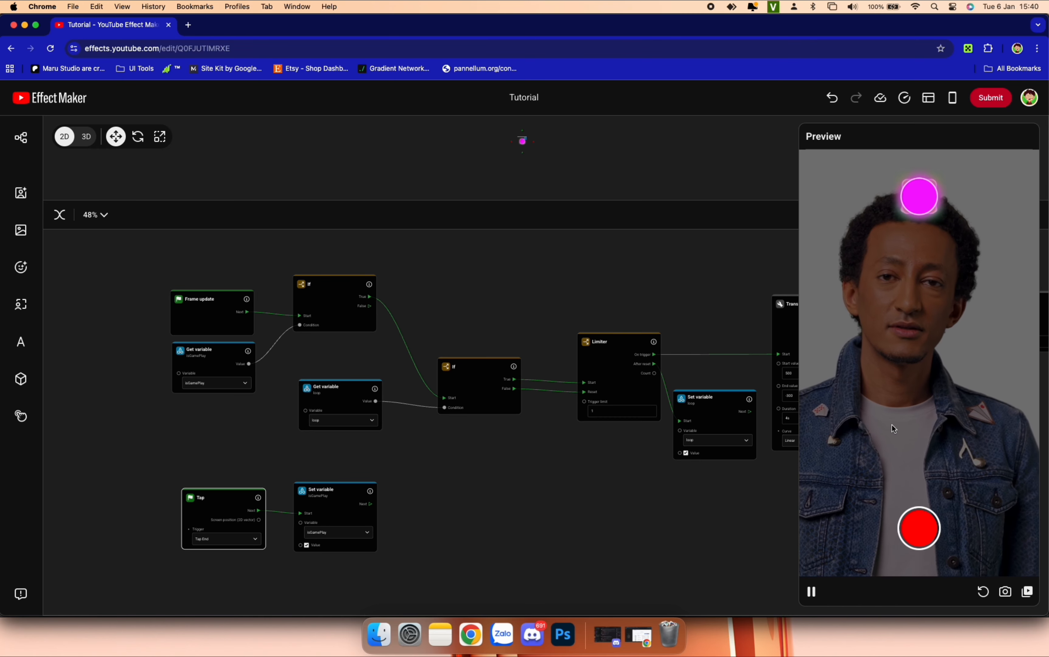
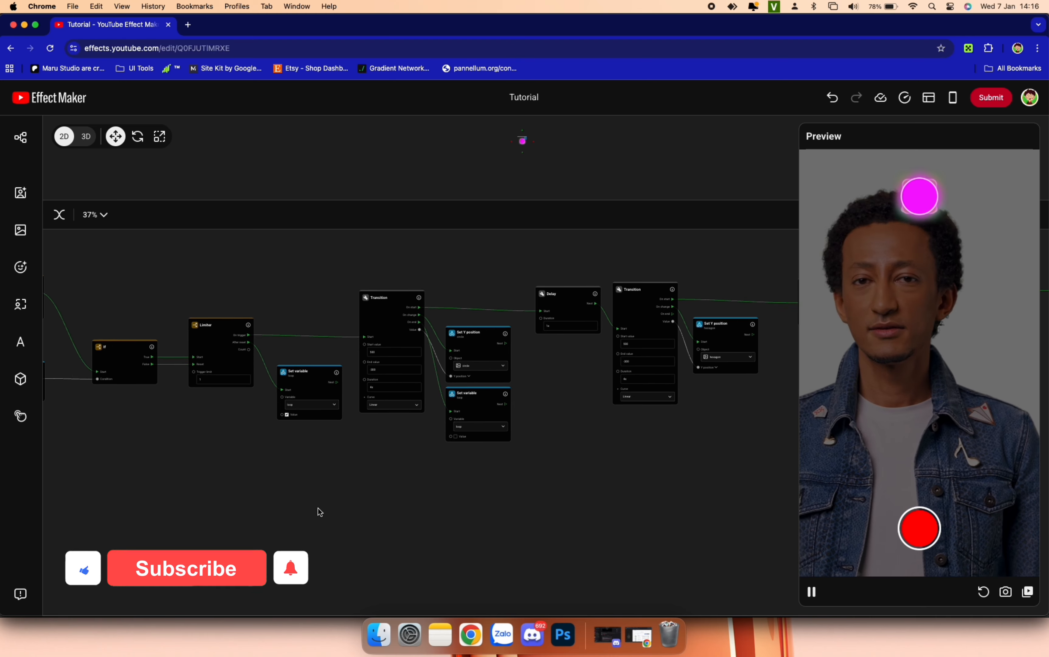
# Step: Examine the start and end values of the Transition nodes driving the circle, hexagon and square
pyautogui.scroll(5, 370, 401)
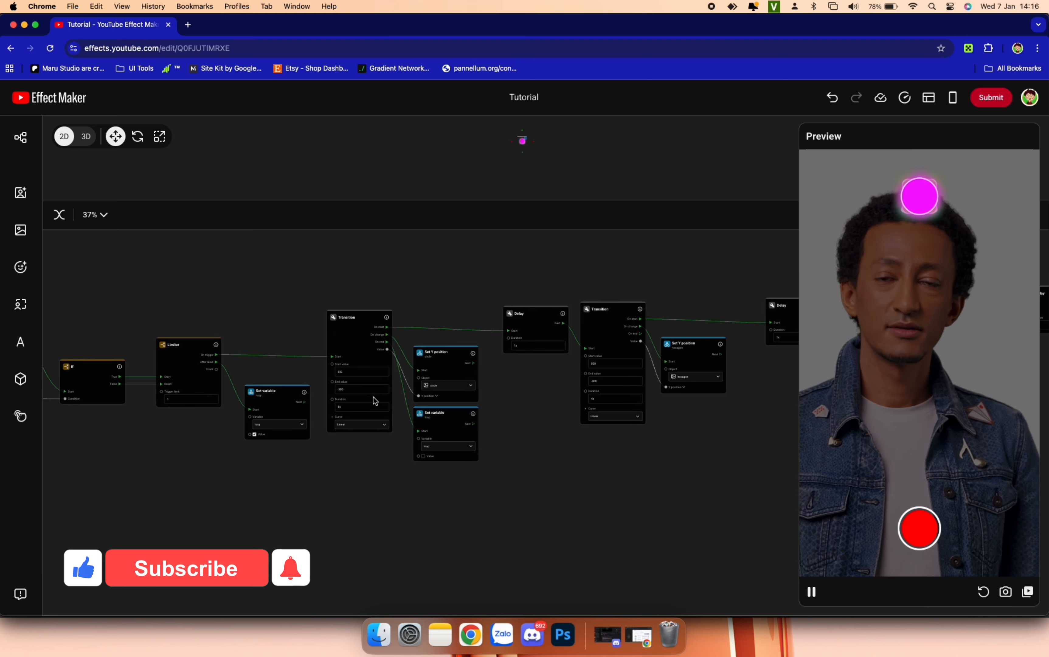
pyautogui.scroll(-1, 370, 401)
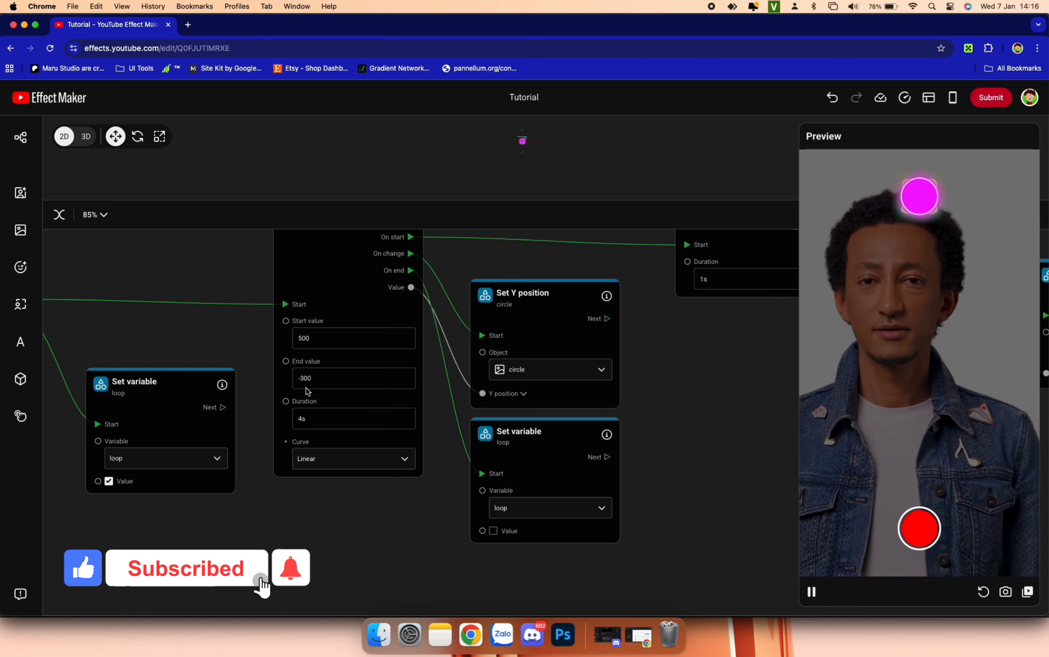
pyautogui.scroll(3, 307, 391)
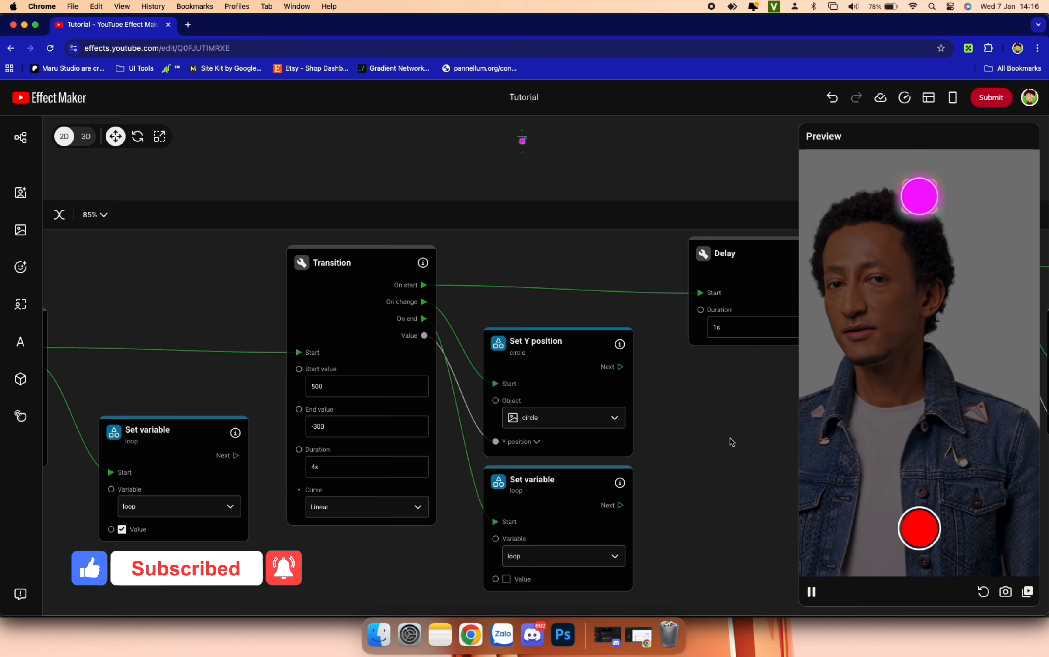
pyautogui.hscroll(8, 730, 438)
pyautogui.moveTo(729, 438); pyautogui.dragTo(190, 470)
pyautogui.click(586, 400)
pyautogui.scroll(-3, 664, 435)
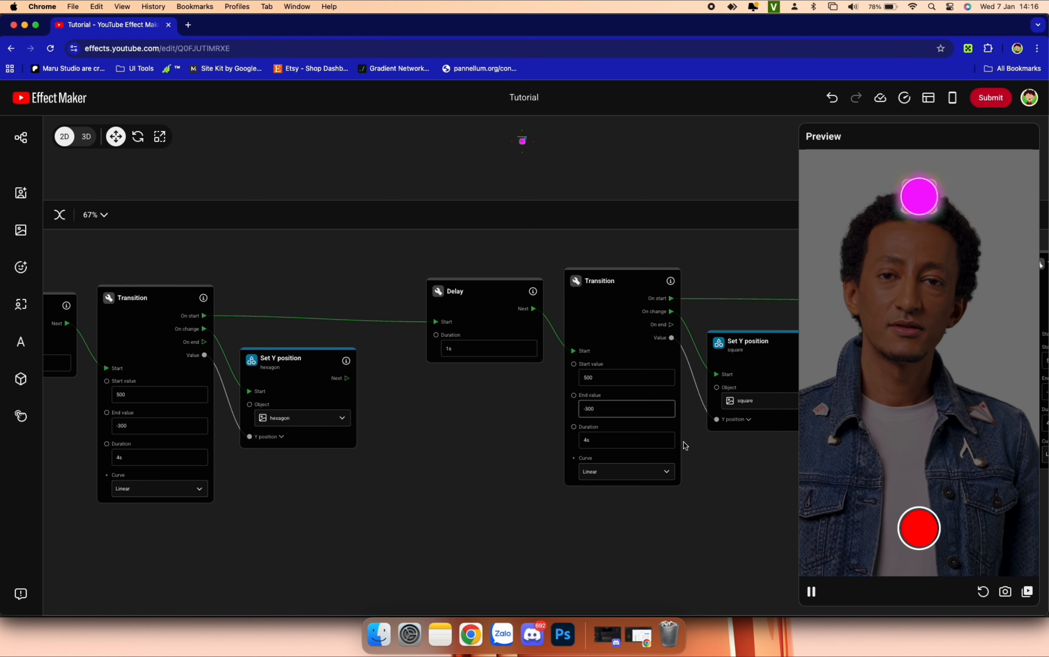
pyautogui.hscroll(-8, 393, 469)
pyautogui.hscroll(-3, 393, 469)
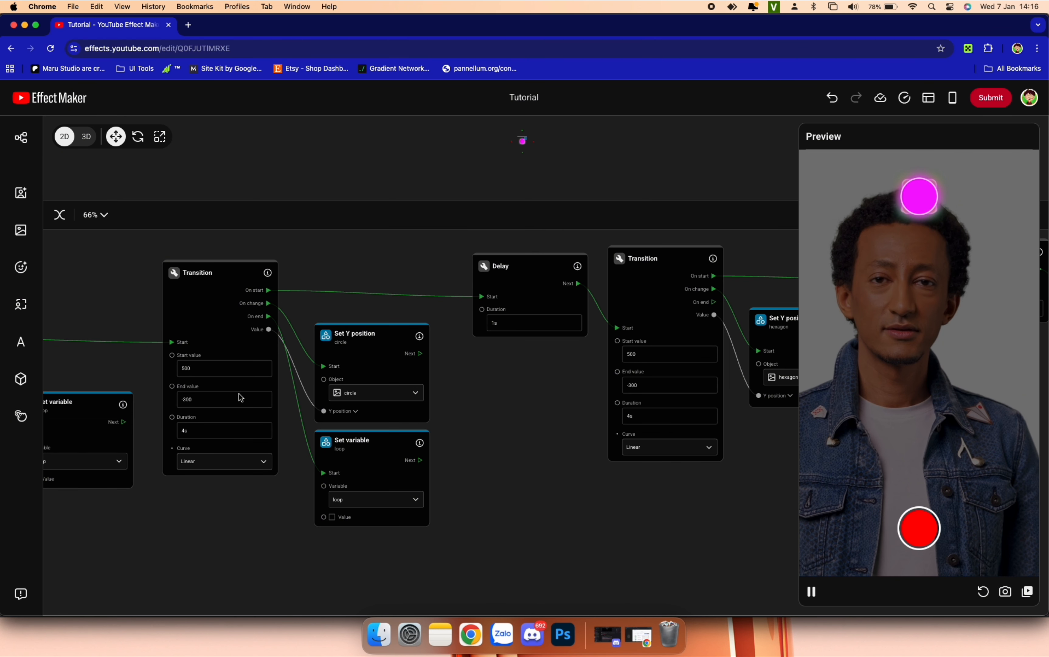
# Step: Set the Start value of the circle's Transition node to 800
pyautogui.click(193, 371)
pyautogui.scroll(5, 163, 389)
pyautogui.moveTo(242, 555); pyautogui.dragTo(402, 561)
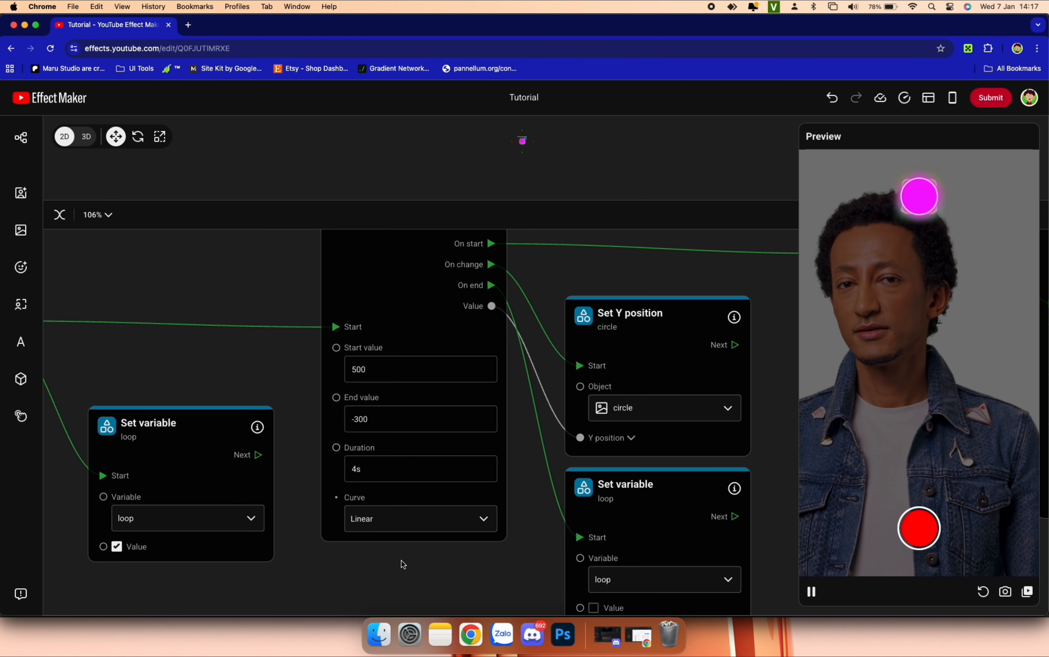
pyautogui.scroll(1, 401, 560)
pyautogui.doubleClick(369, 372)
pyautogui.write('800')
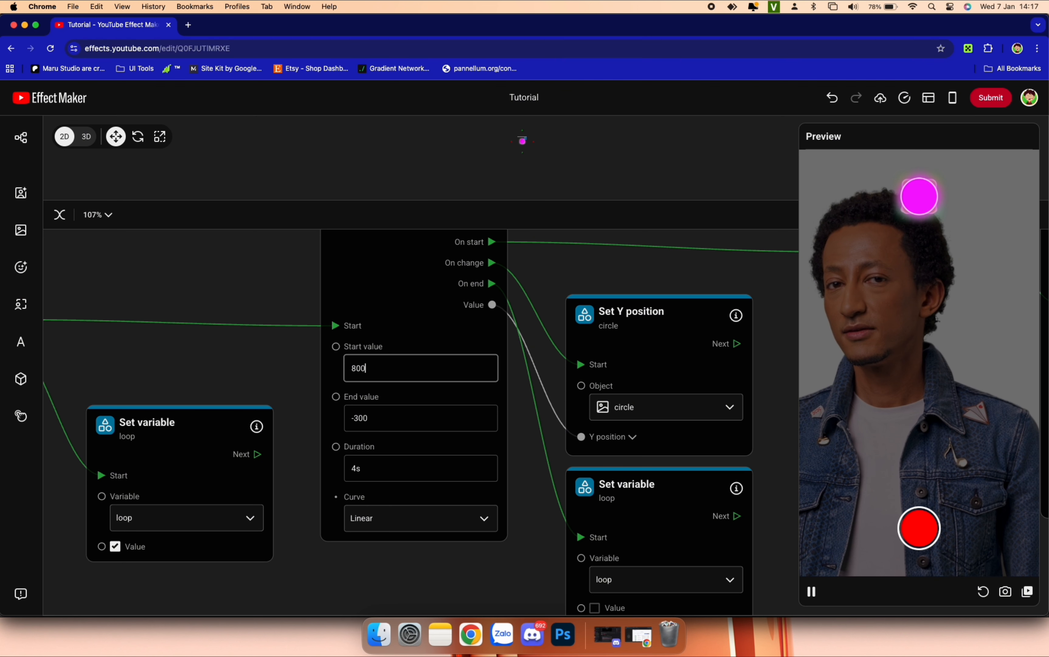
# Step: Set the End value of the circle's Transition node to -800 and test the falling shapes in the preview
pyautogui.doubleClick(363, 420)
pyautogui.press('BackSpace')
pyautogui.write('800')
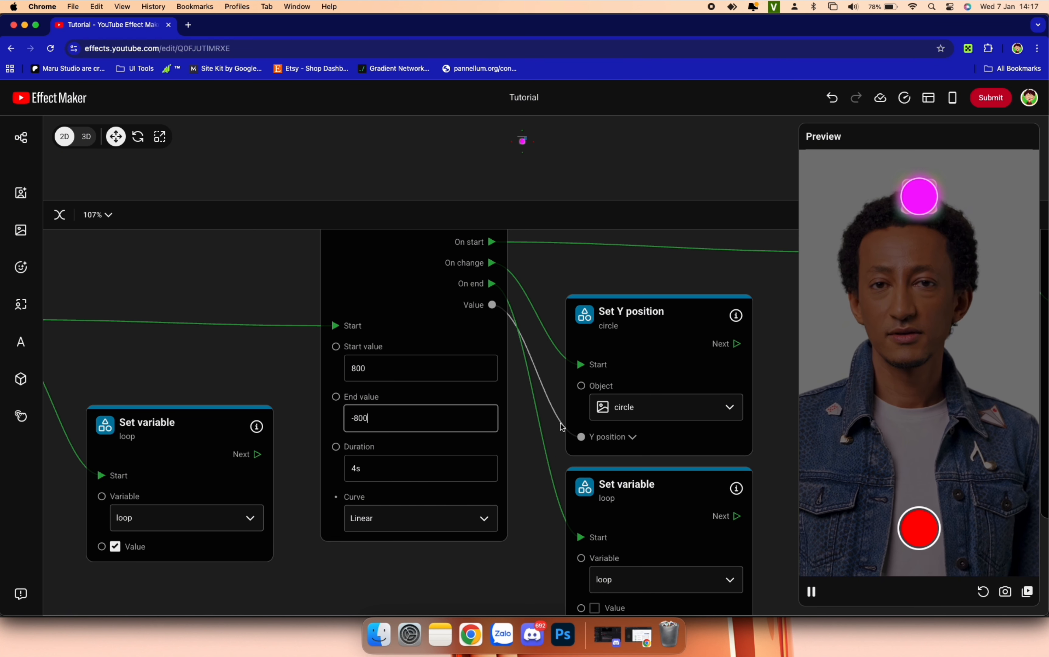
pyautogui.click(919, 528)
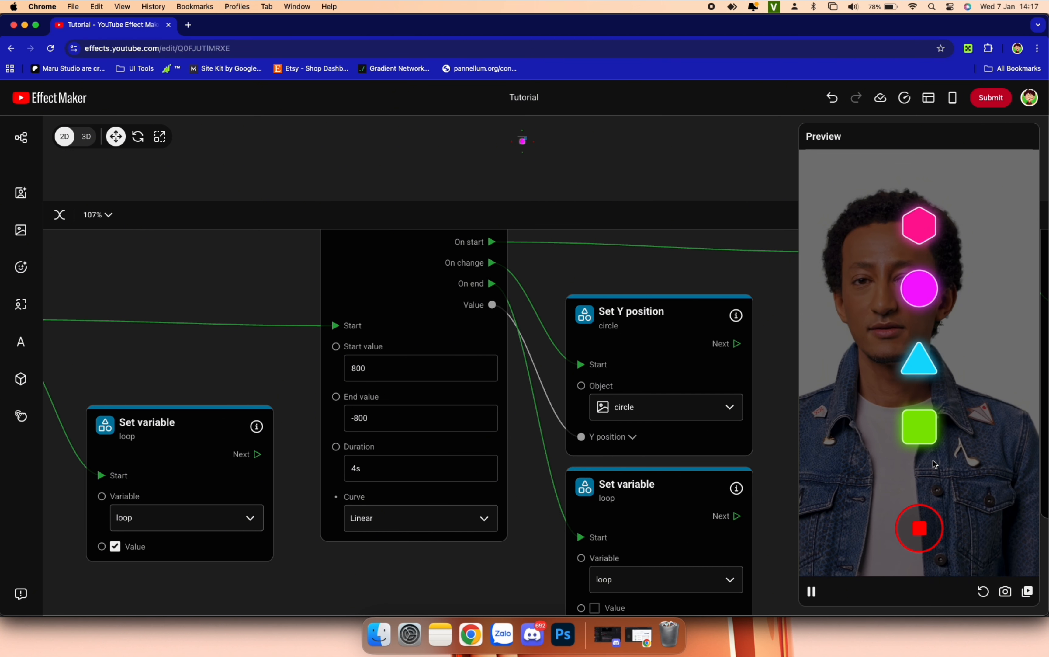
pyautogui.click(922, 526)
# Step: Set the hexagon's Transition node to a Start value of 800 and an End value of -800
pyautogui.scroll(-5, 669, 468)
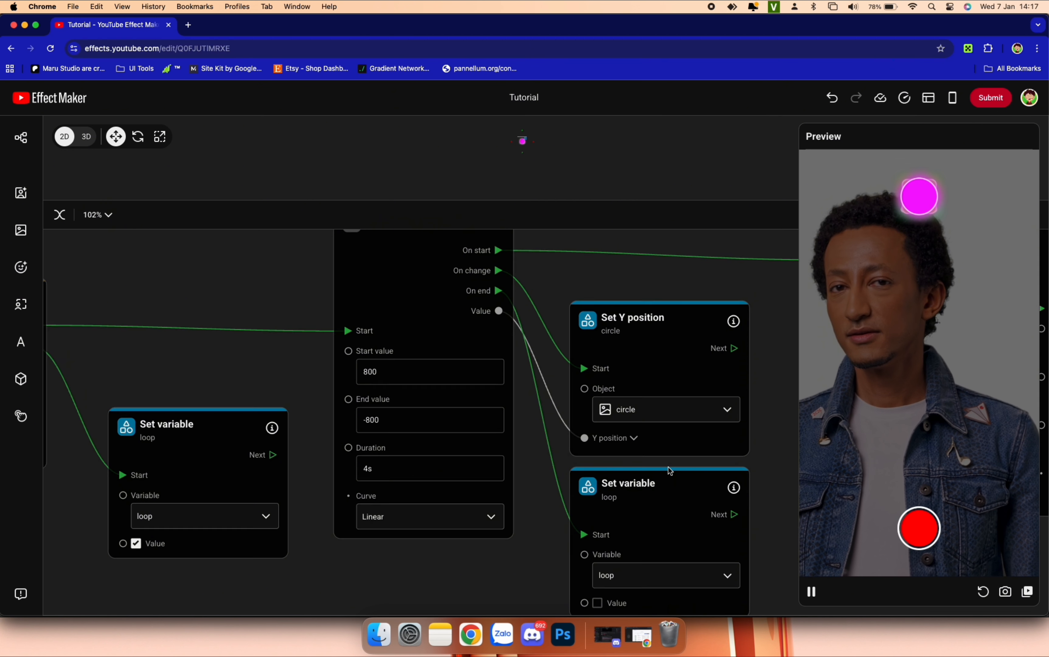
pyautogui.moveTo(745, 458); pyautogui.dragTo(449, 425)
pyautogui.doubleClick(652, 359)
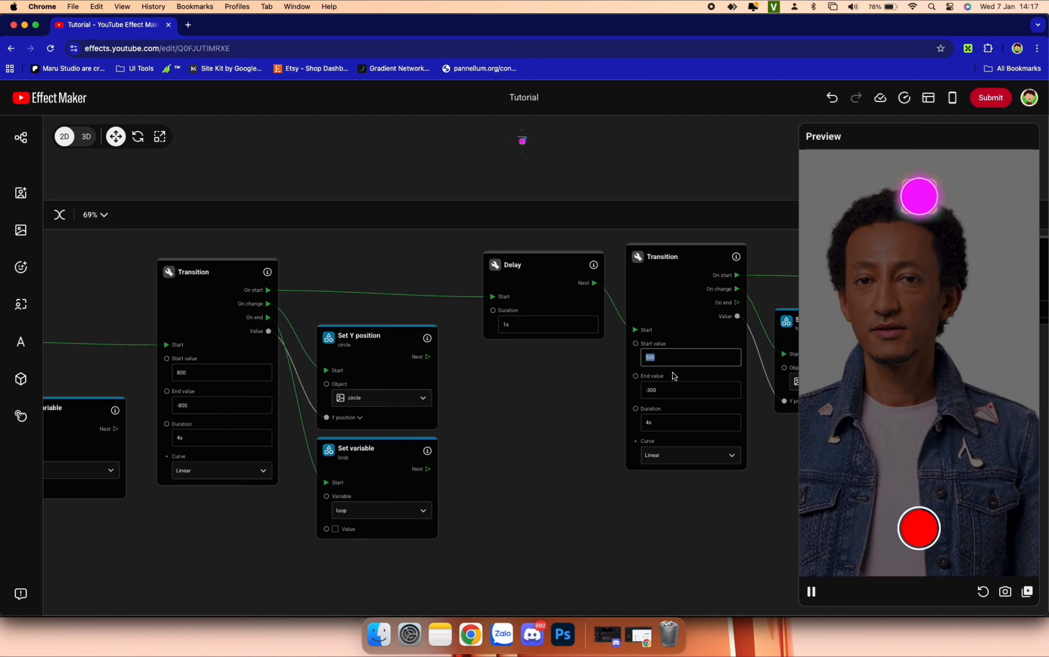
pyautogui.write('800')
pyautogui.press('Tab')
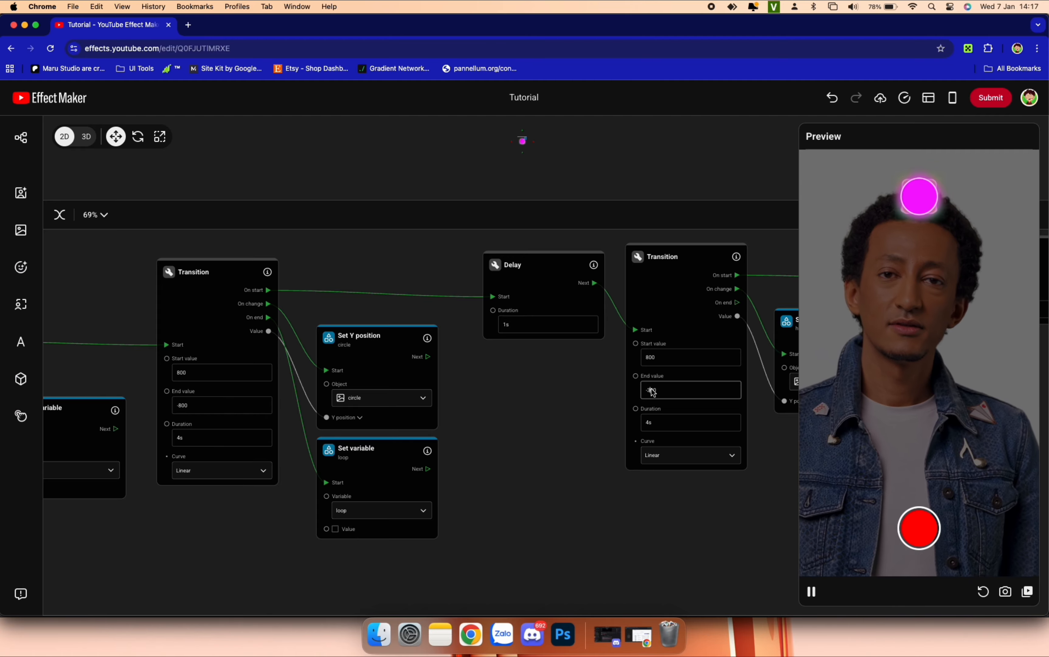
pyautogui.write('-800')
pyautogui.click(653, 556)
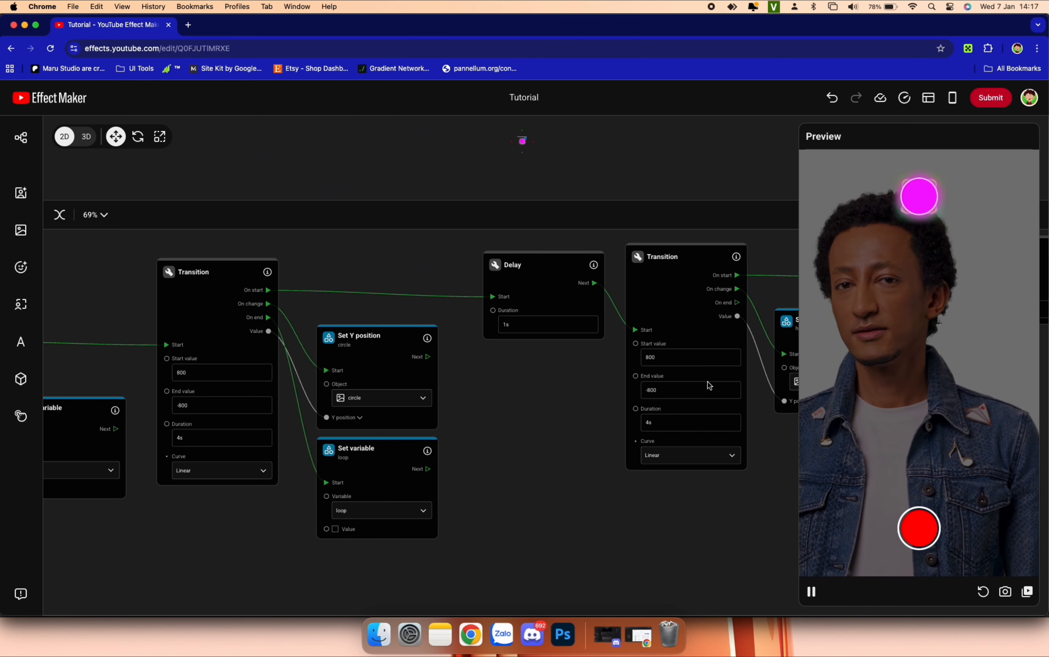
# Step: Create a single-value number variable named Y-position-start with the value 800
pyautogui.click(63, 220)
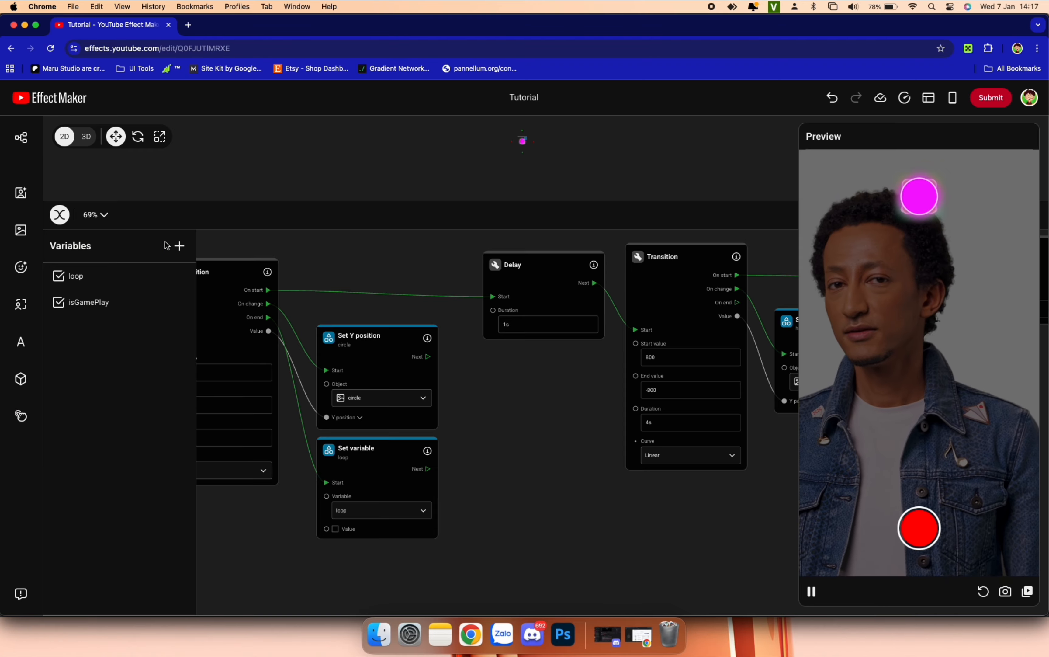
pyautogui.click(178, 245)
pyautogui.tripleClick(96, 299)
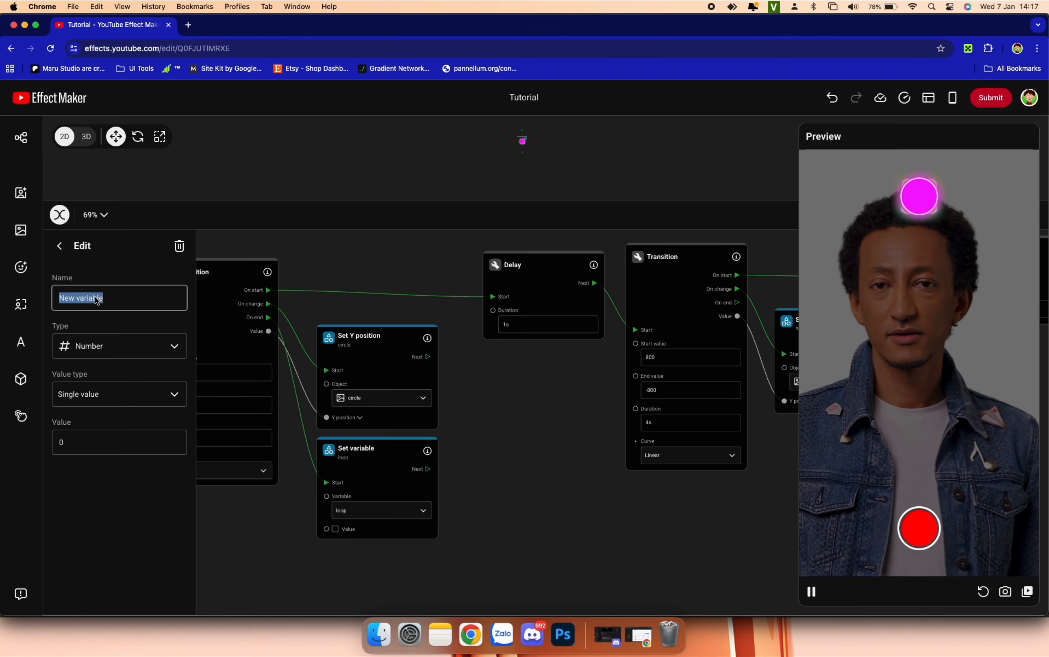
pyautogui.write('Y-position-start')
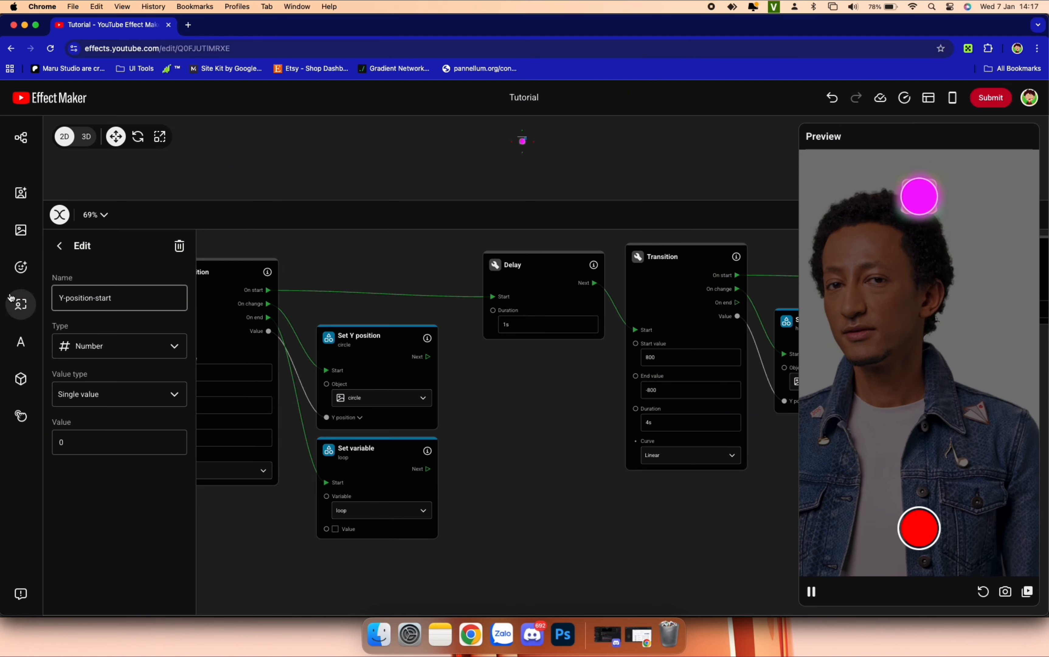
pyautogui.click(84, 447)
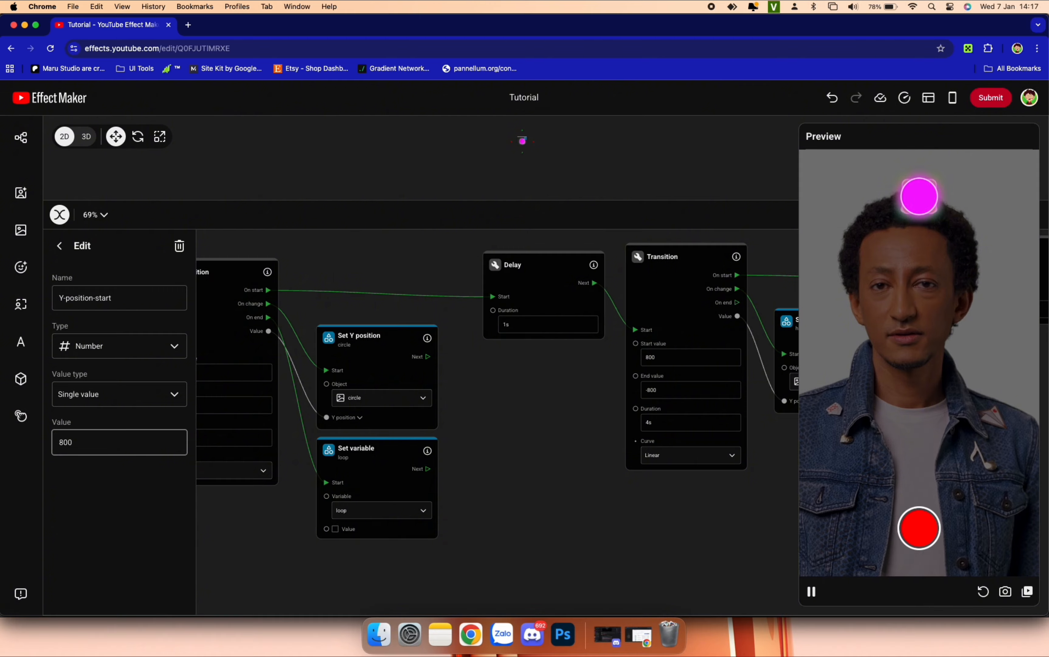
pyautogui.click(60, 246)
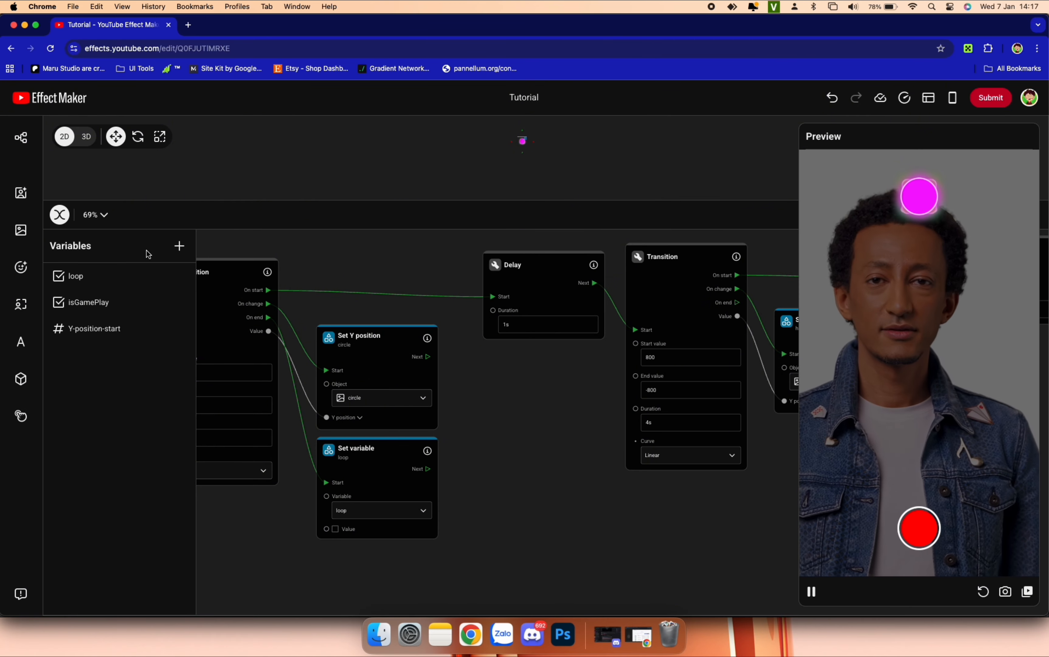
# Step: Create a number variable named Y-position-end and enter its negative value
pyautogui.click(179, 246)
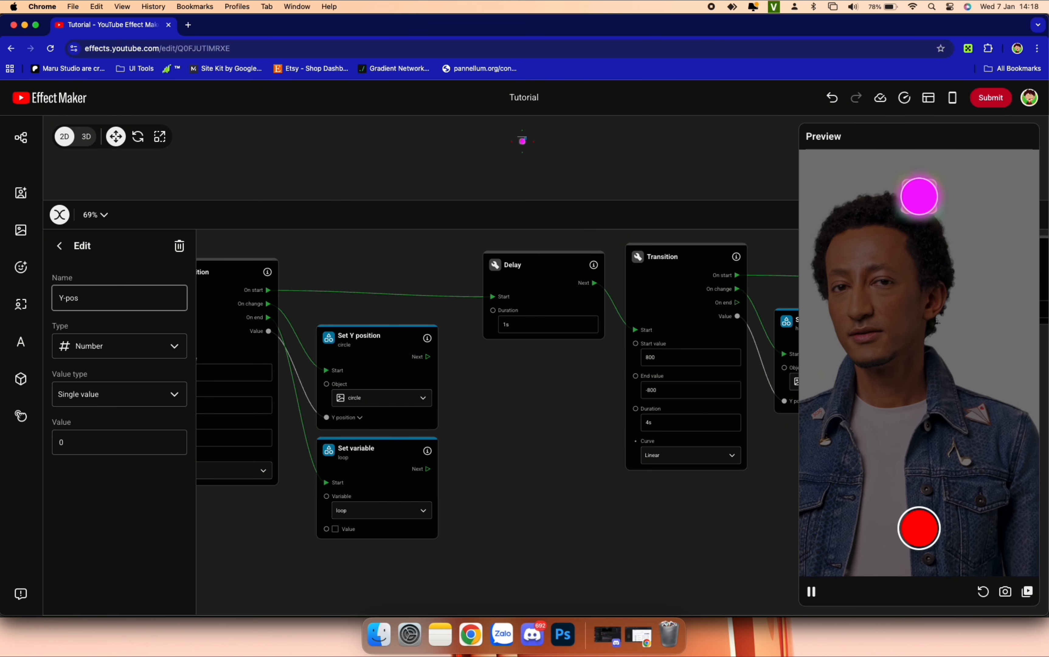
pyautogui.click(81, 443)
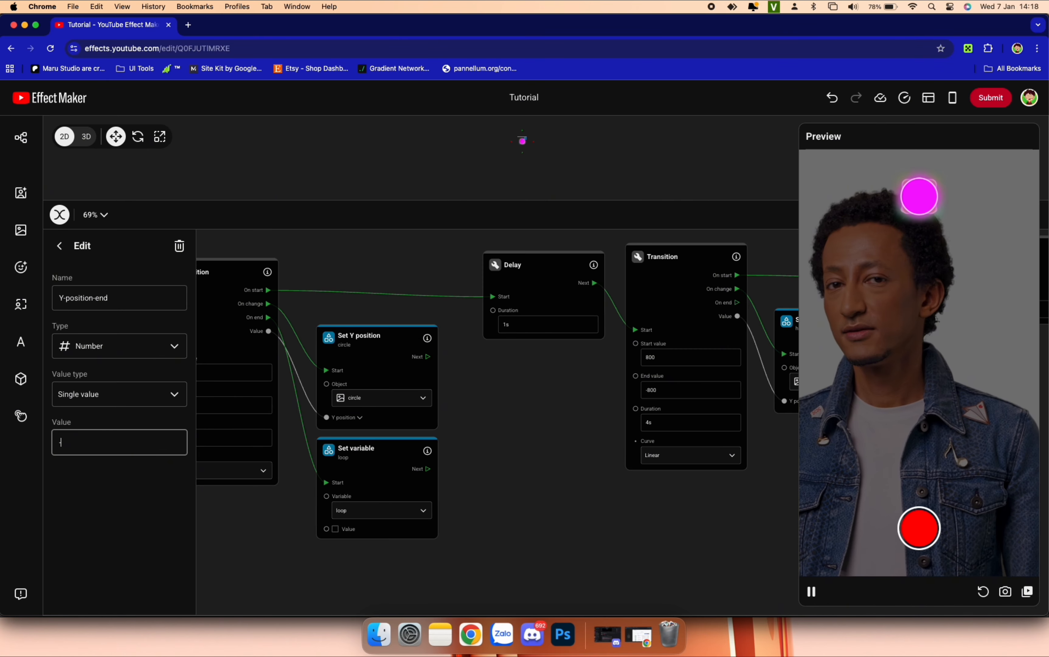
pyautogui.click(60, 246)
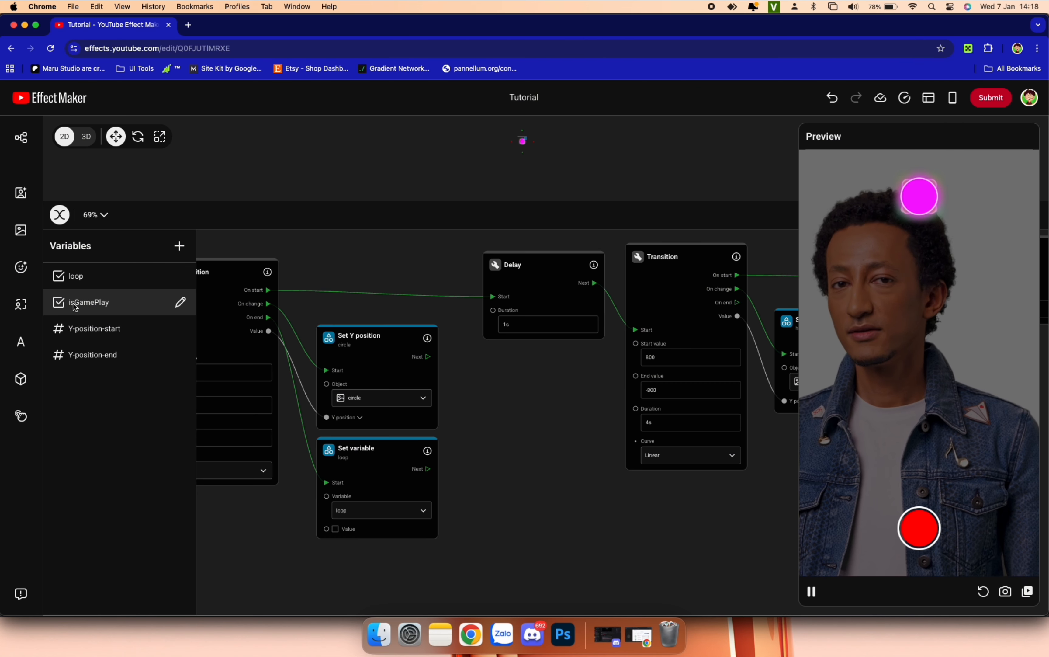
# Step: Add Get variable nodes for Y-position-start and Y-position-end, stacked in the empty area below the first Delay node
pyautogui.click(99, 334)
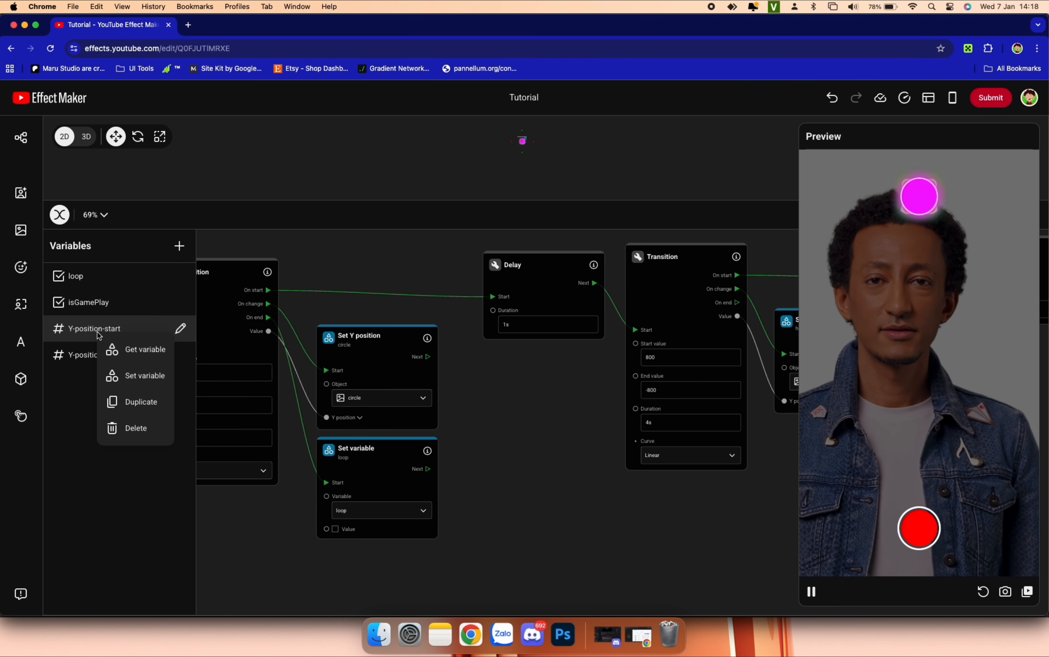
pyautogui.click(135, 349)
pyautogui.moveTo(584, 459); pyautogui.dragTo(517, 455)
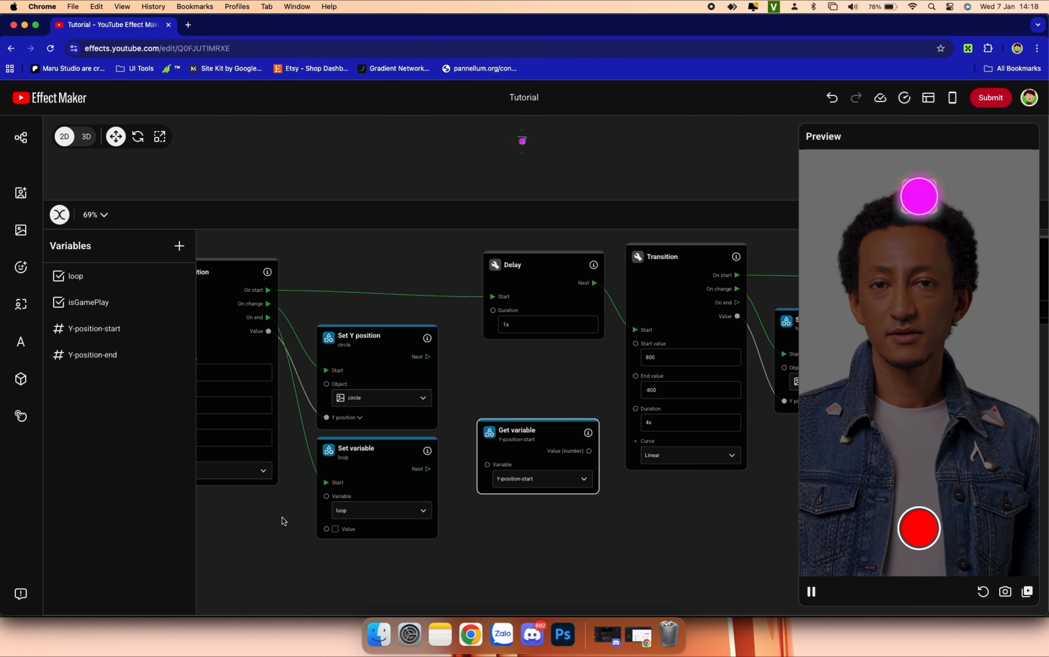
pyautogui.click(97, 357)
pyautogui.click(132, 374)
pyautogui.moveTo(632, 455); pyautogui.dragTo(568, 532)
pyautogui.click(60, 214)
# Step: Move both Y-position Get variable nodes together into the space between the Limiter and the circle's Transition, above the loop Set variable
pyautogui.hscroll(-5, 387, 526)
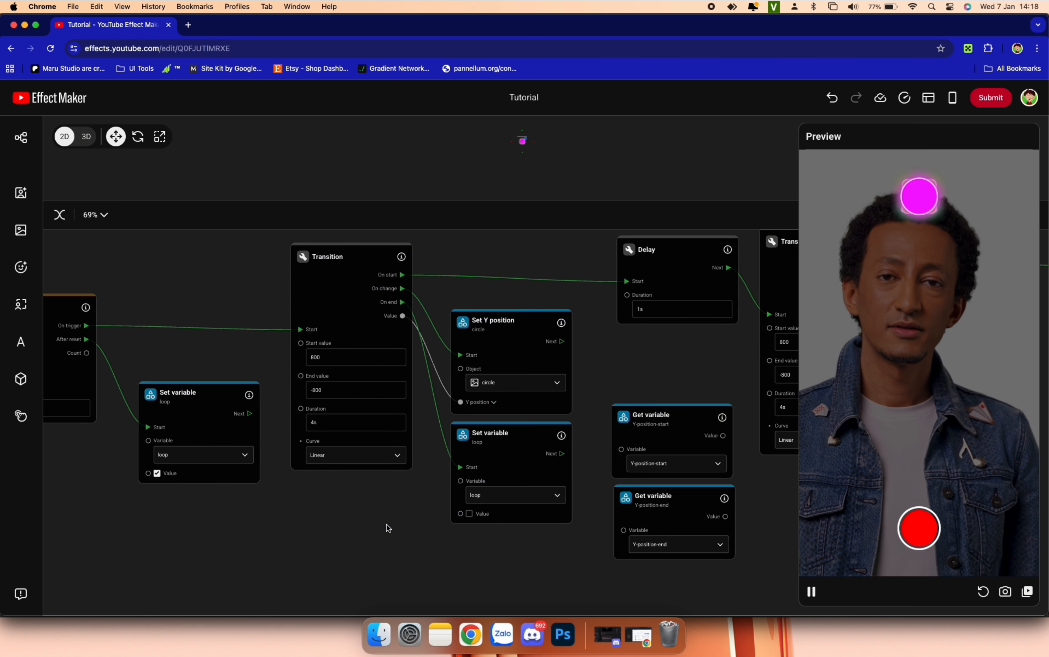
pyautogui.moveTo(671, 505); pyautogui.dragTo(671, 443)
pyautogui.moveTo(685, 412); pyautogui.dragTo(262, 472)
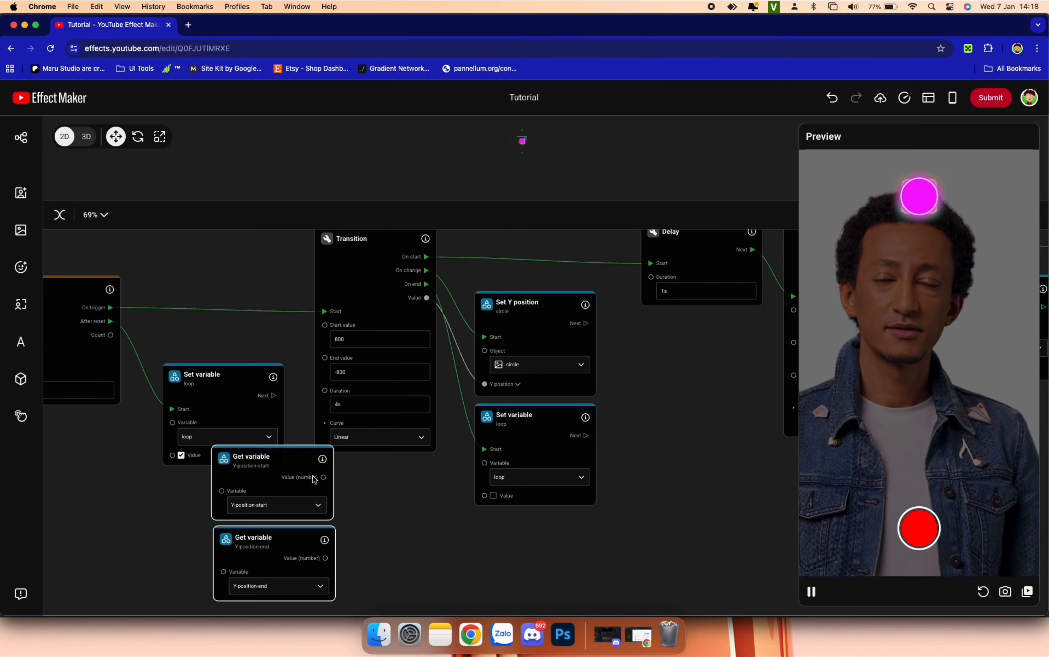
pyautogui.click(346, 513)
pyautogui.scroll(4, 350, 540)
pyautogui.moveTo(340, 569); pyautogui.dragTo(292, 304)
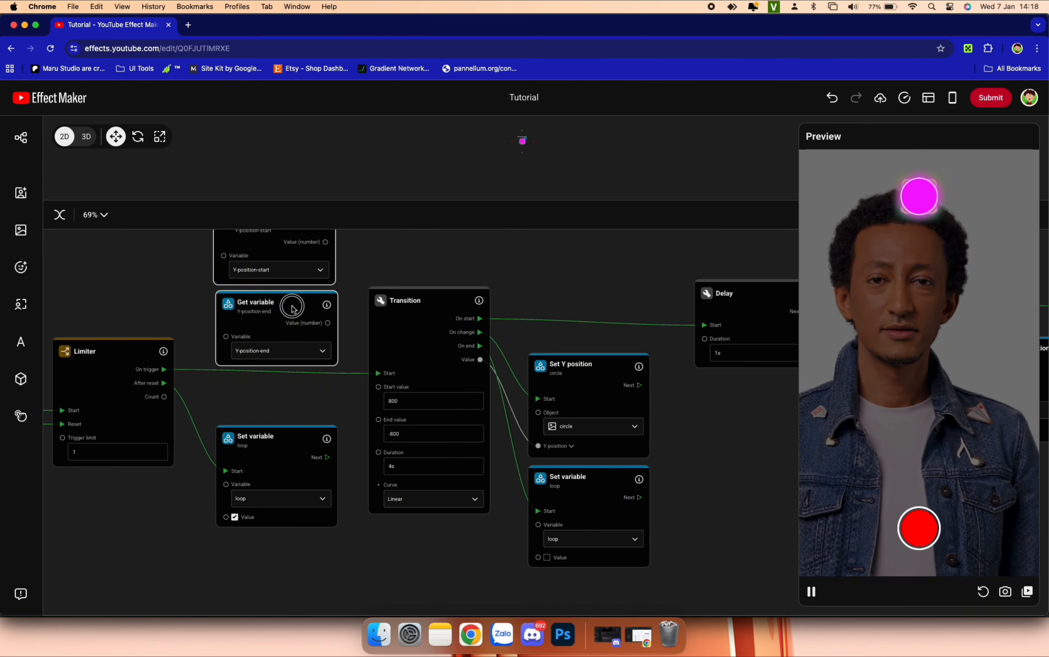
pyautogui.scroll(-2, 321, 398)
# Step: Connect Y-position-start to the Start value and Y-position-end to the End value of the circle's Transition
pyautogui.click(168, 366)
pyautogui.moveTo(168, 366); pyautogui.dragTo(168, 371)
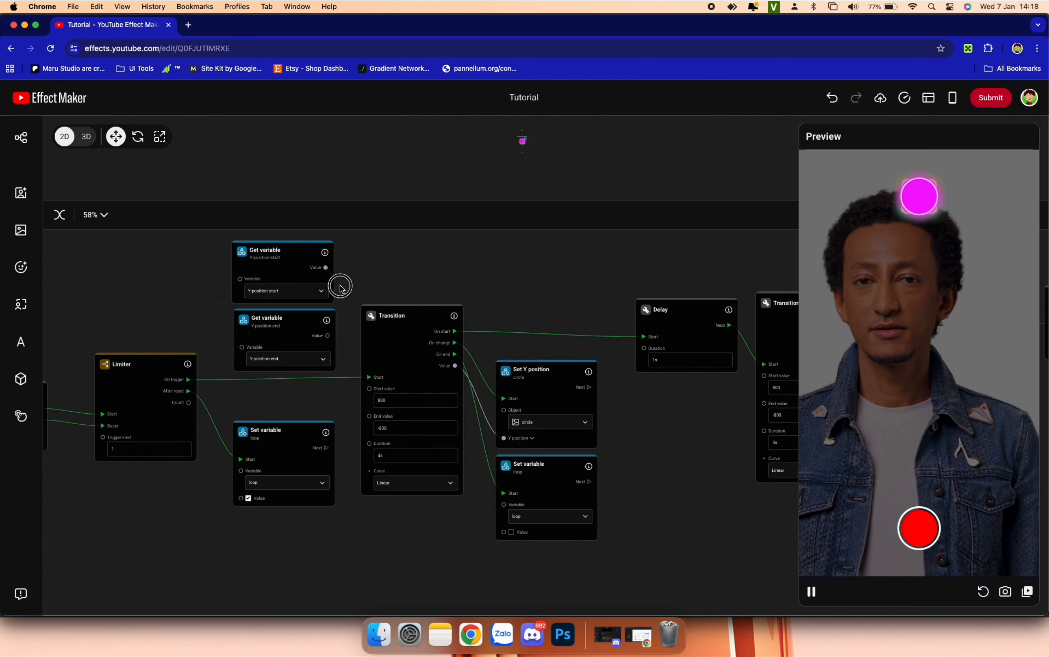
pyautogui.moveTo(370, 389); pyautogui.dragTo(329, 336)
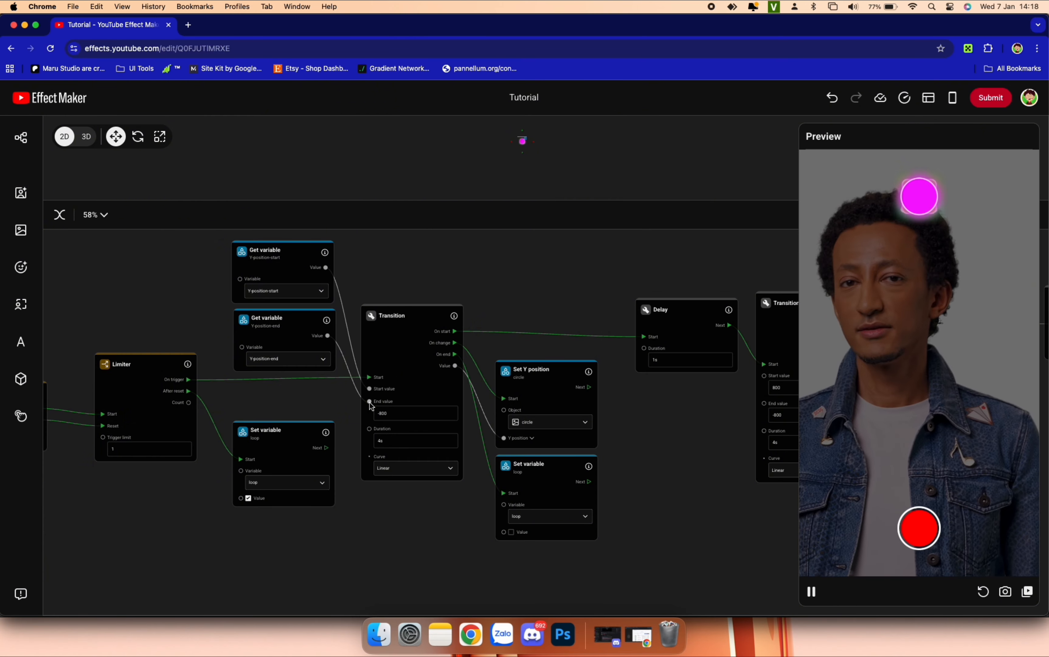
pyautogui.moveTo(371, 406); pyautogui.dragTo(370, 402)
pyautogui.click(407, 346)
# Step: Duplicate both Y-position Get variable nodes below the first Delay and connect them to the hexagon Transition's Start value and End value
pyautogui.moveTo(648, 459); pyautogui.dragTo(515, 458)
pyautogui.moveTo(74, 250); pyautogui.dragTo(126, 320)
pyautogui.rightClick(138, 276)
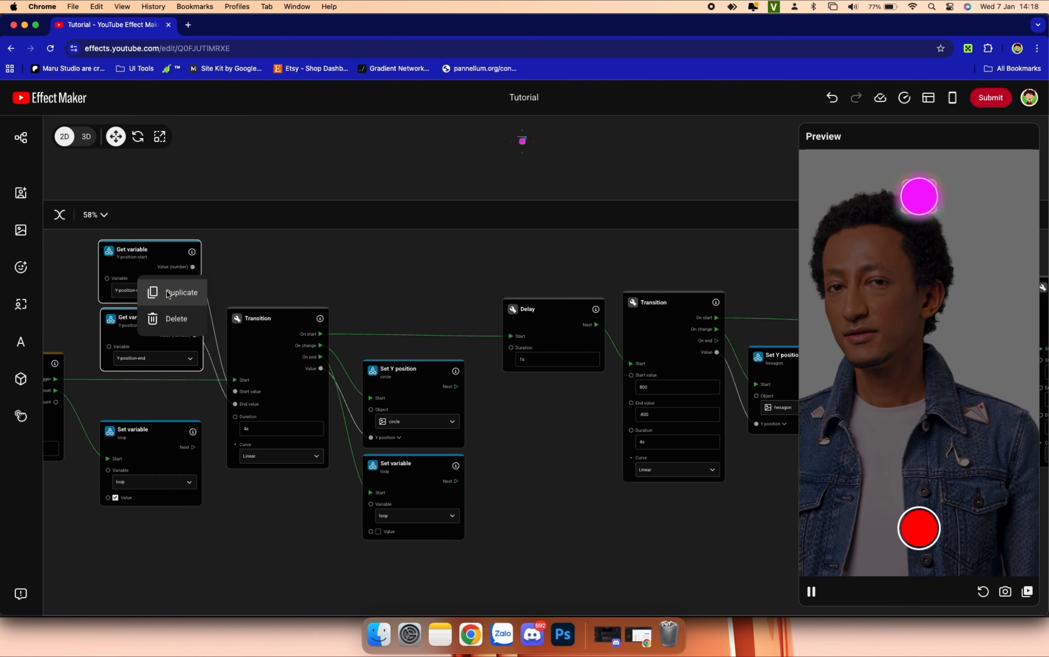
pyautogui.click(169, 294)
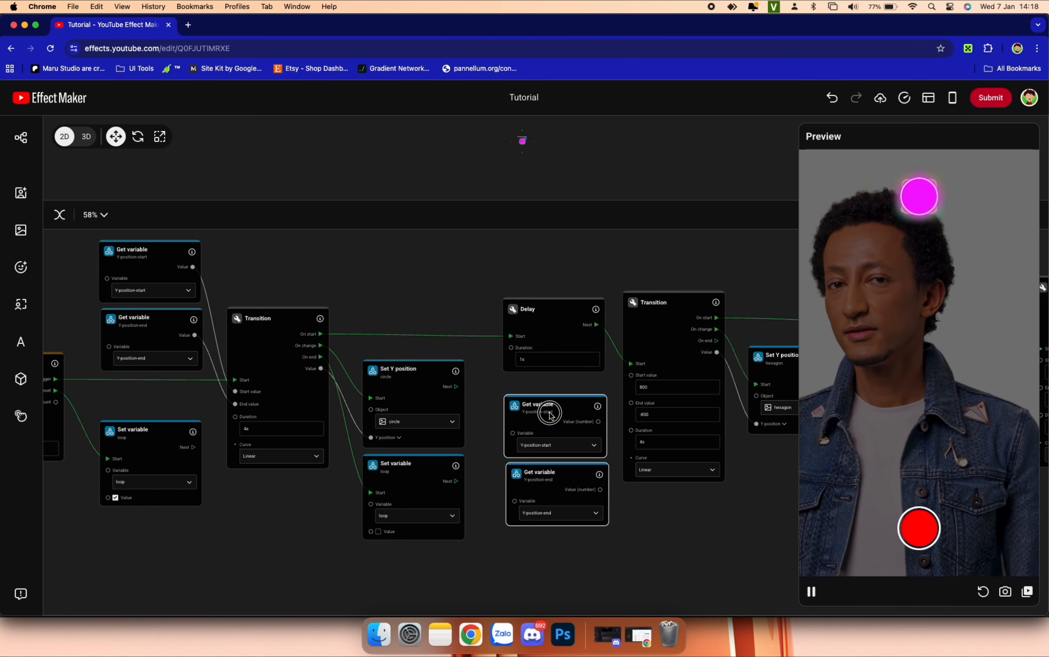
pyautogui.moveTo(633, 379); pyautogui.dragTo(632, 376)
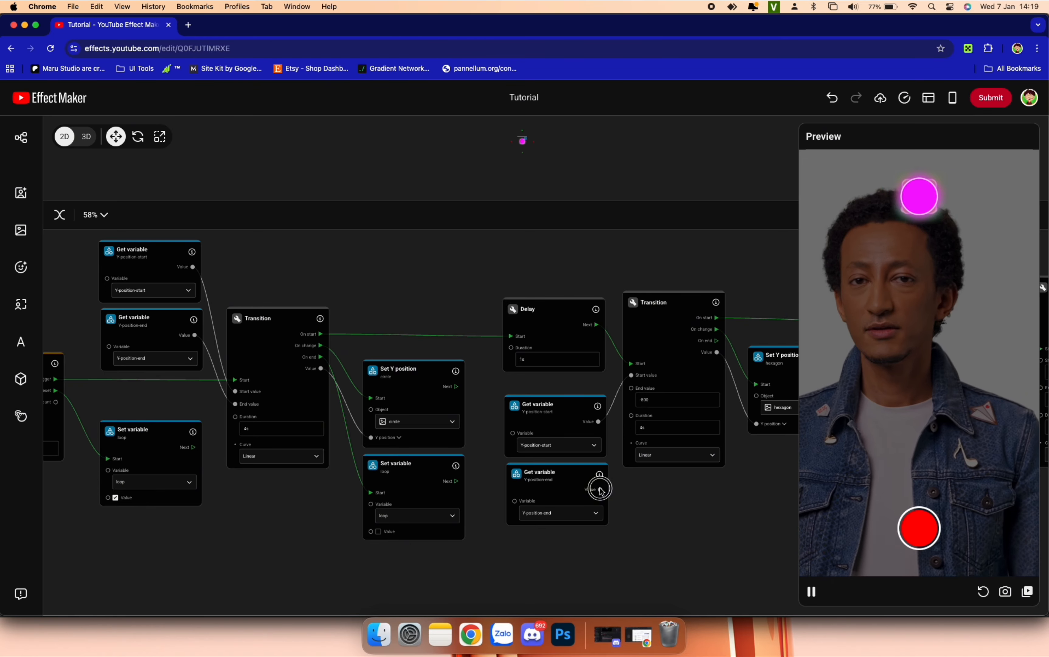
pyautogui.moveTo(601, 490); pyautogui.dragTo(632, 388)
# Step: Duplicate the Y-position Get variable pair below the second Delay and connect it to the square Transition's Start value and End value
pyautogui.moveTo(720, 490); pyautogui.dragTo(340, 460)
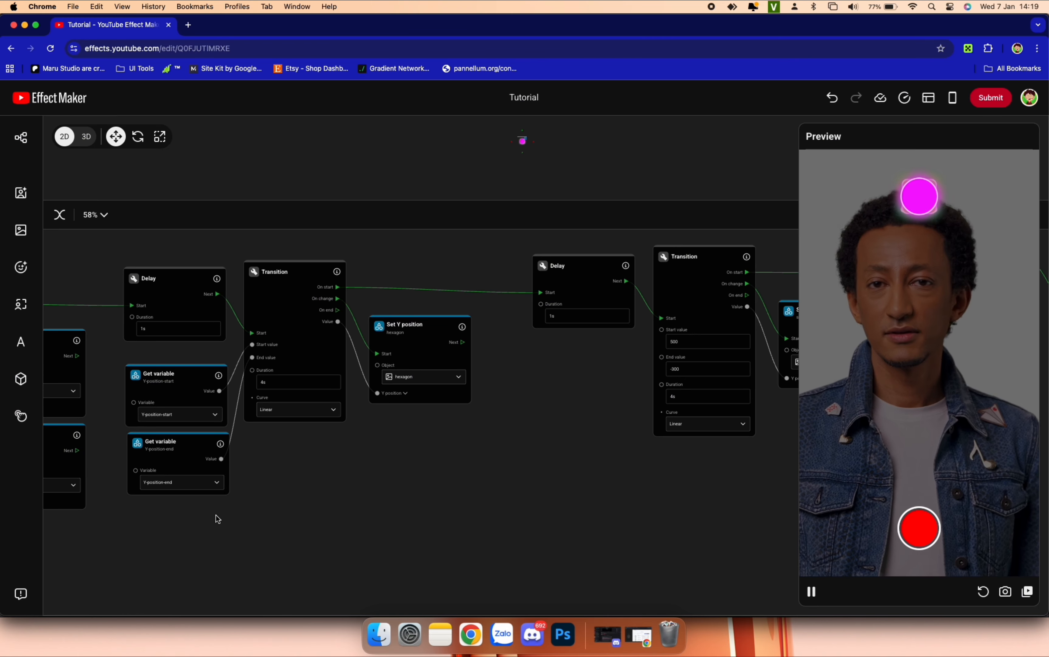
pyautogui.rightClick(169, 385)
pyautogui.moveTo(216, 516); pyautogui.dragTo(662, 329)
pyautogui.click(196, 400)
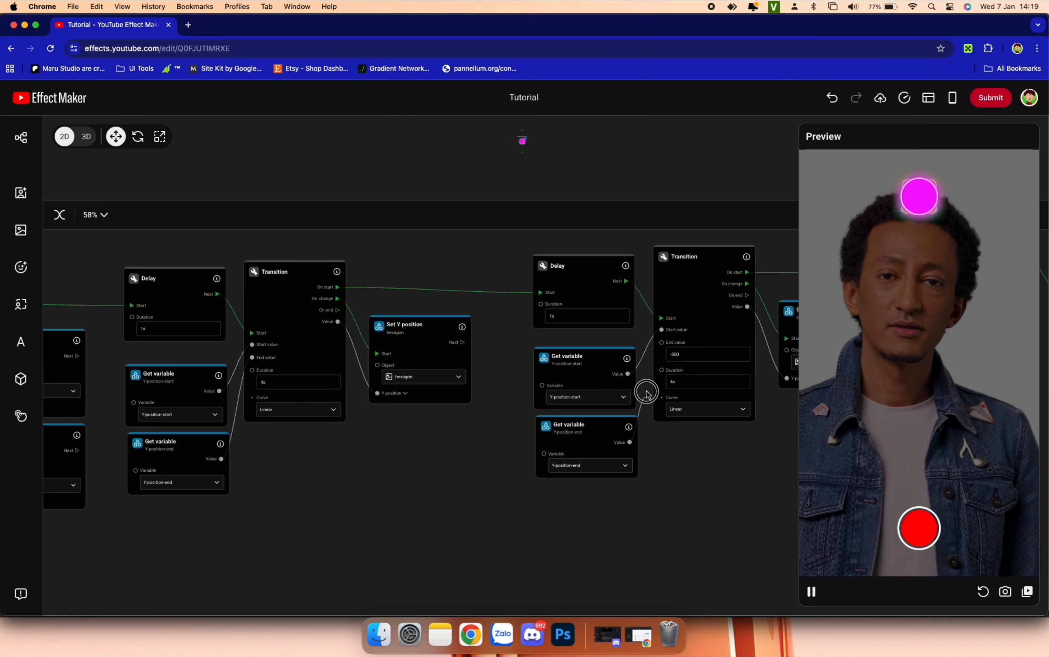
pyautogui.moveTo(647, 392); pyautogui.dragTo(662, 343)
# Step: Duplicate the Y-position Get variable pair below the third Delay and connect it to the triangle Transition's Start value and End value
pyautogui.moveTo(712, 477); pyautogui.dragTo(233, 486)
pyautogui.moveTo(146, 492); pyautogui.dragTo(109, 378)
pyautogui.rightClick(109, 371)
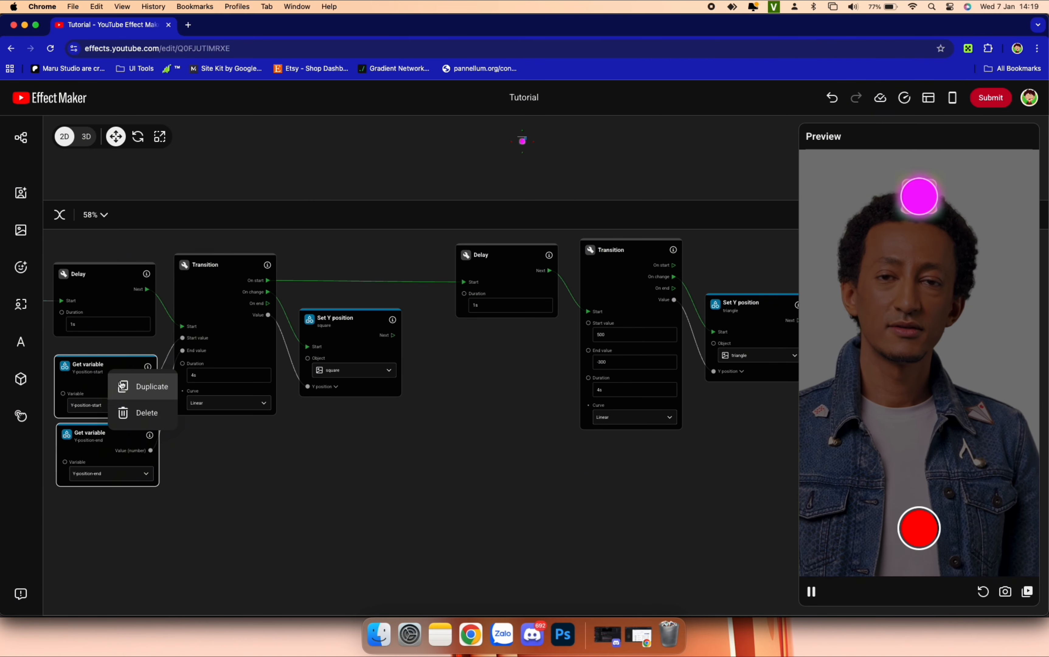
pyautogui.click(123, 387)
pyautogui.moveTo(534, 403); pyautogui.dragTo(588, 323)
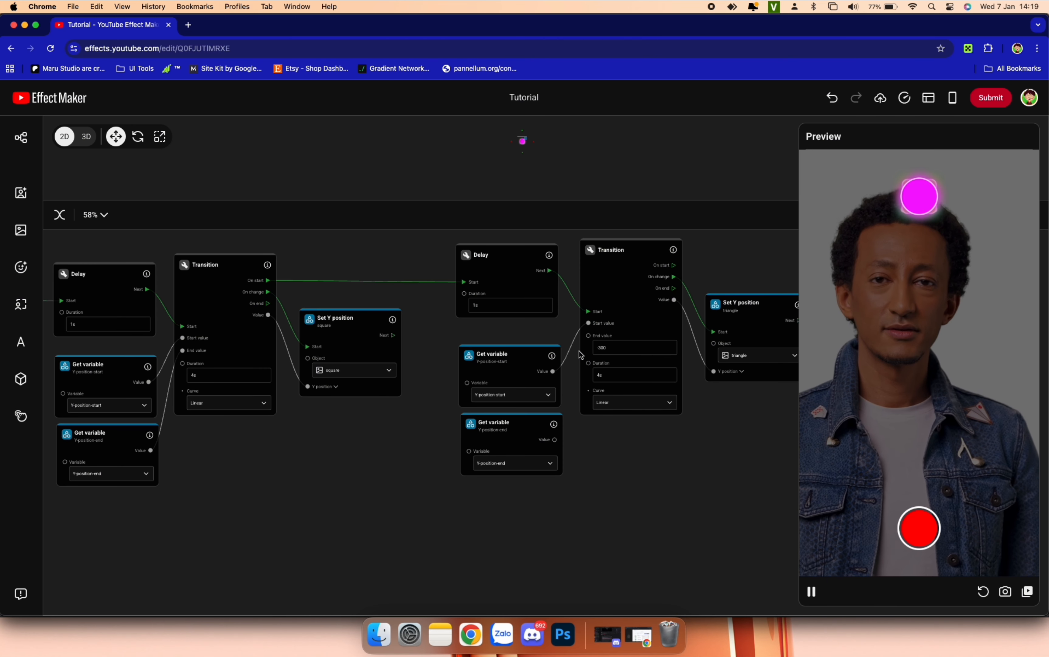
pyautogui.moveTo(572, 383); pyautogui.dragTo(590, 336)
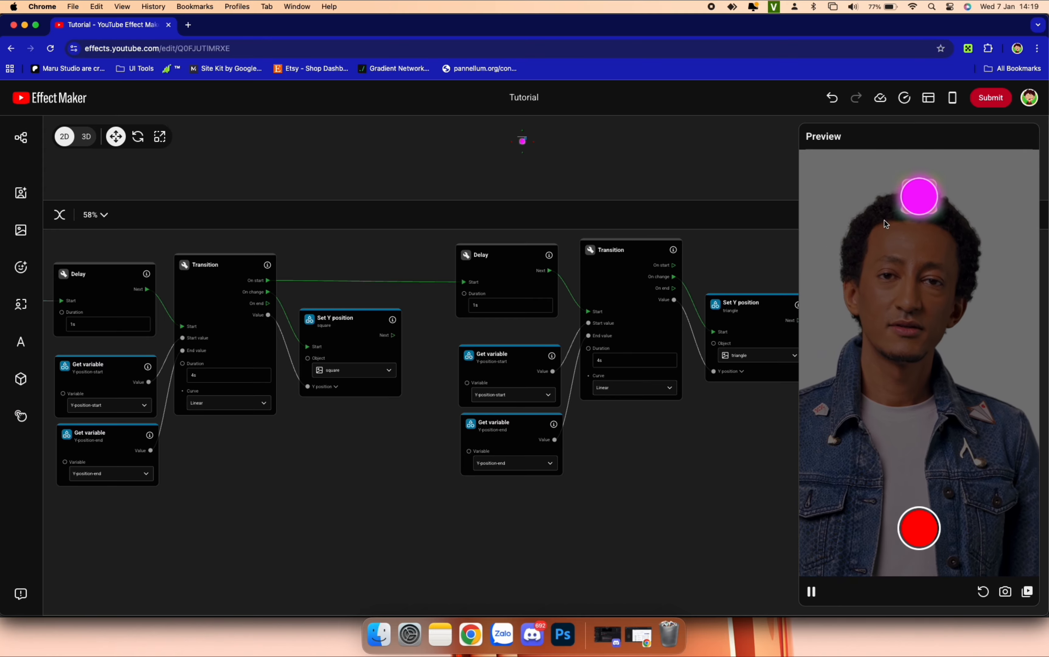
# Step: Set the Y position of the circle, hexagon, square and triangle images to 800px
pyautogui.click(22, 138)
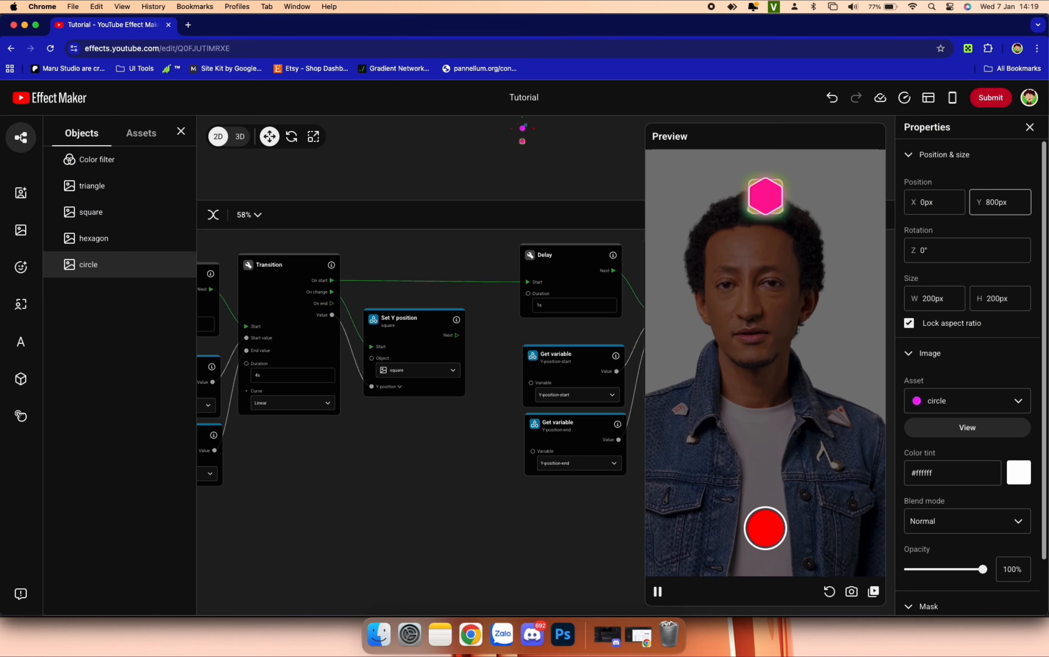
pyautogui.click(129, 239)
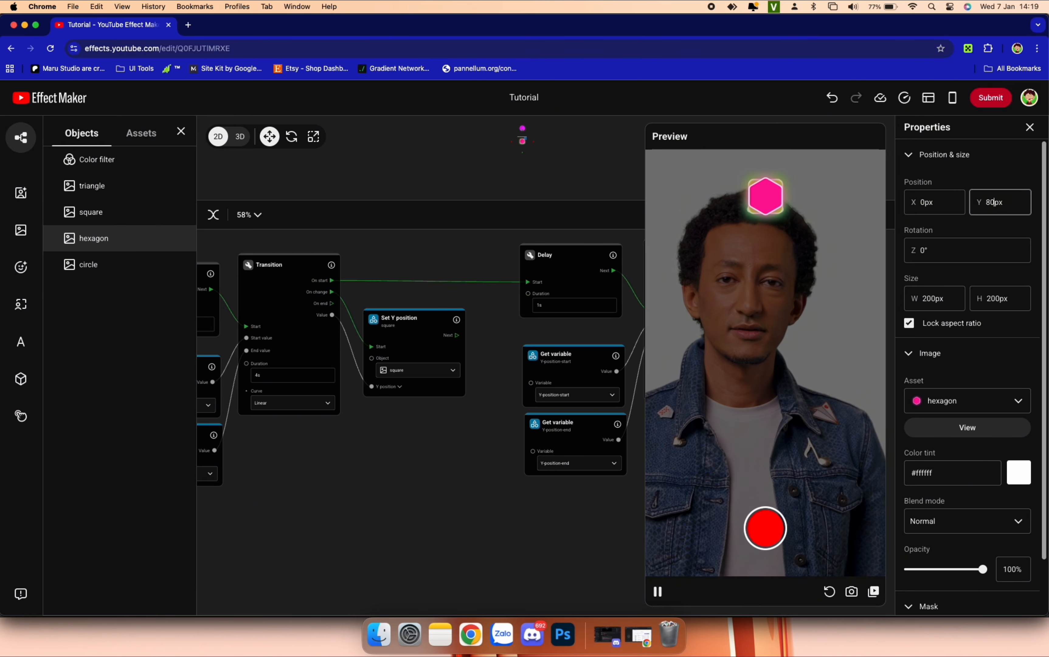
pyautogui.click(113, 213)
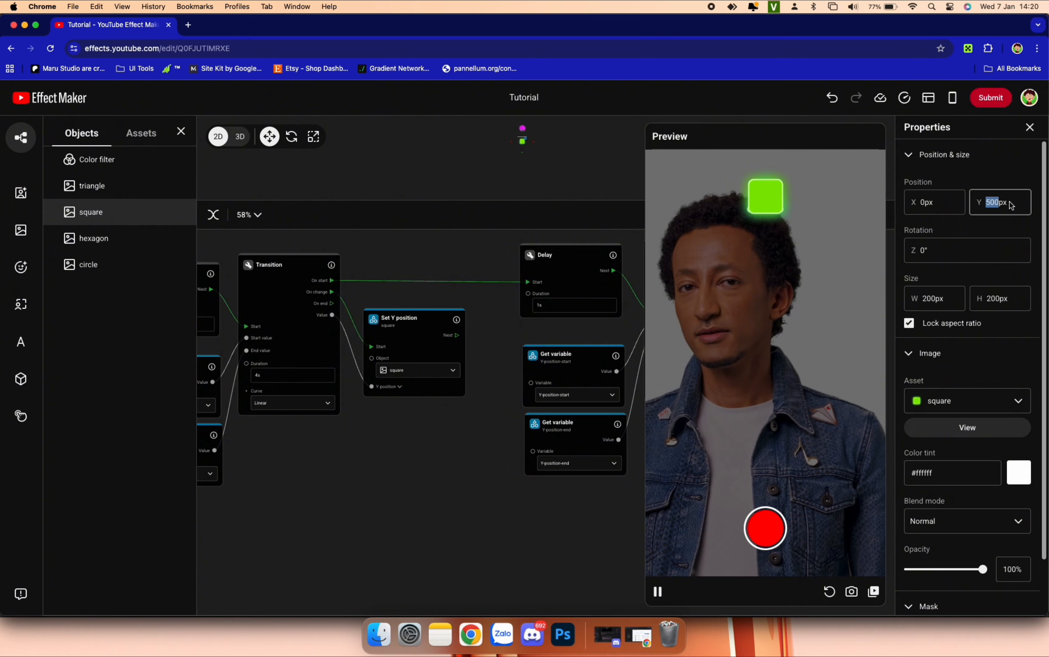
pyautogui.click(176, 185)
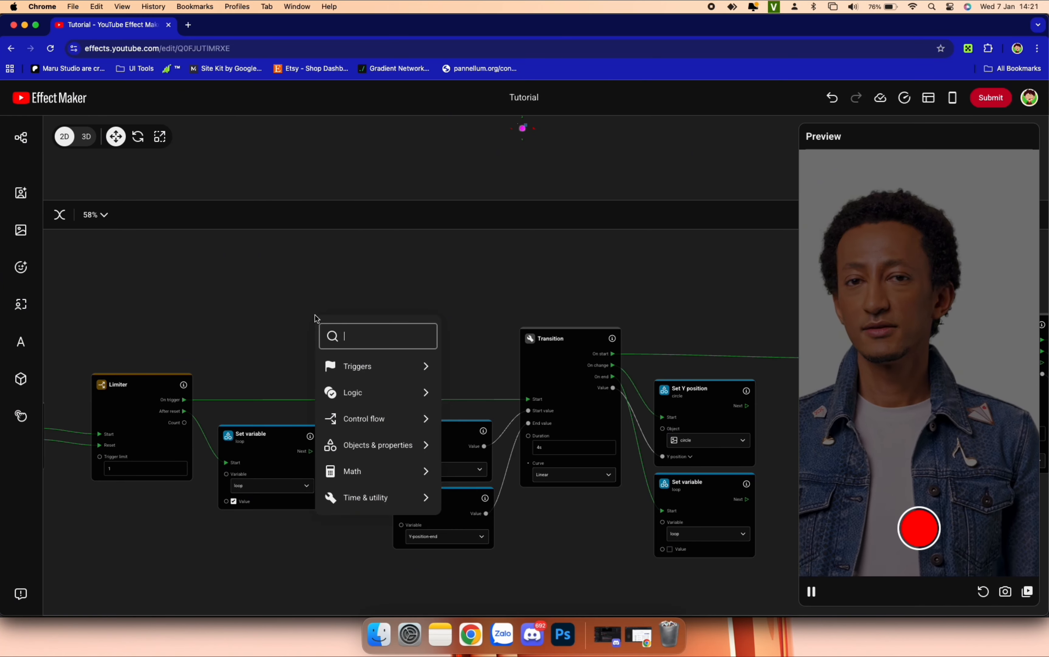
# Step: Add a Random node with Min -250 and Max 250, placed above the loop Set variable node beside the Limiter
pyautogui.write('ran')
pyautogui.click(355, 367)
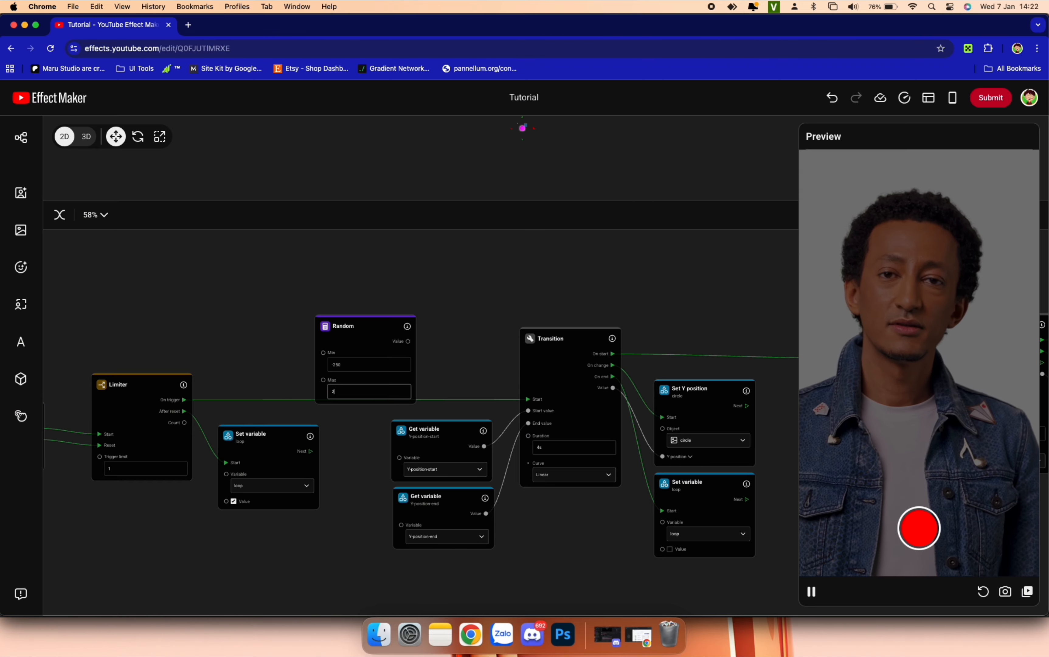
pyautogui.moveTo(348, 334); pyautogui.dragTo(271, 308)
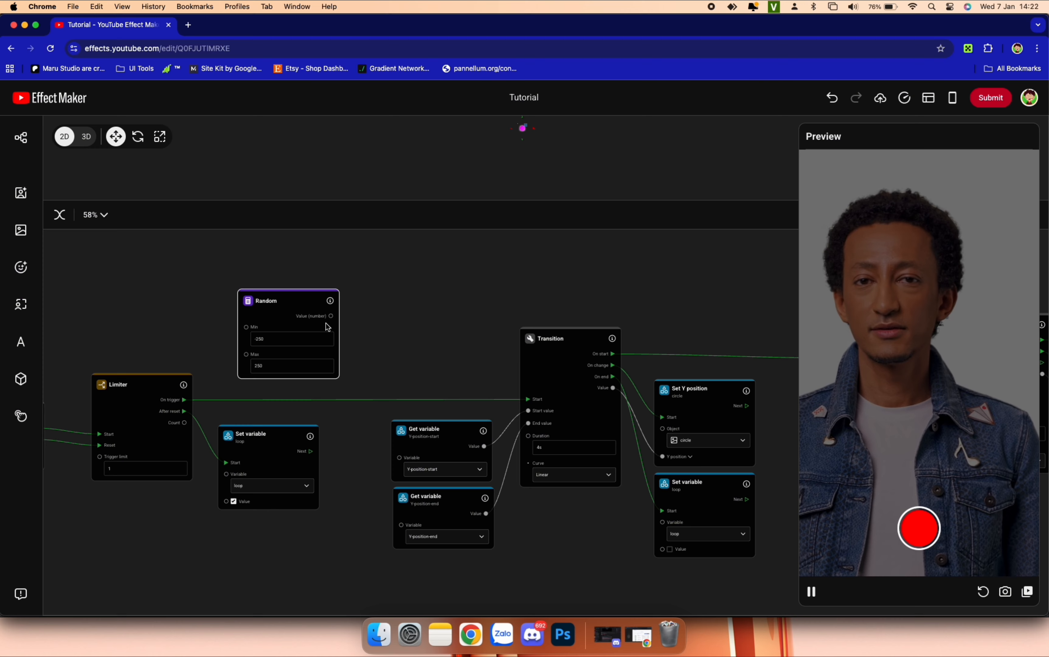
# Step: Add a Set property node between the Random and Transition nodes that controls the circle image's X position
pyautogui.hscroll(-5, 386, 340)
pyautogui.scroll(3, 386, 340)
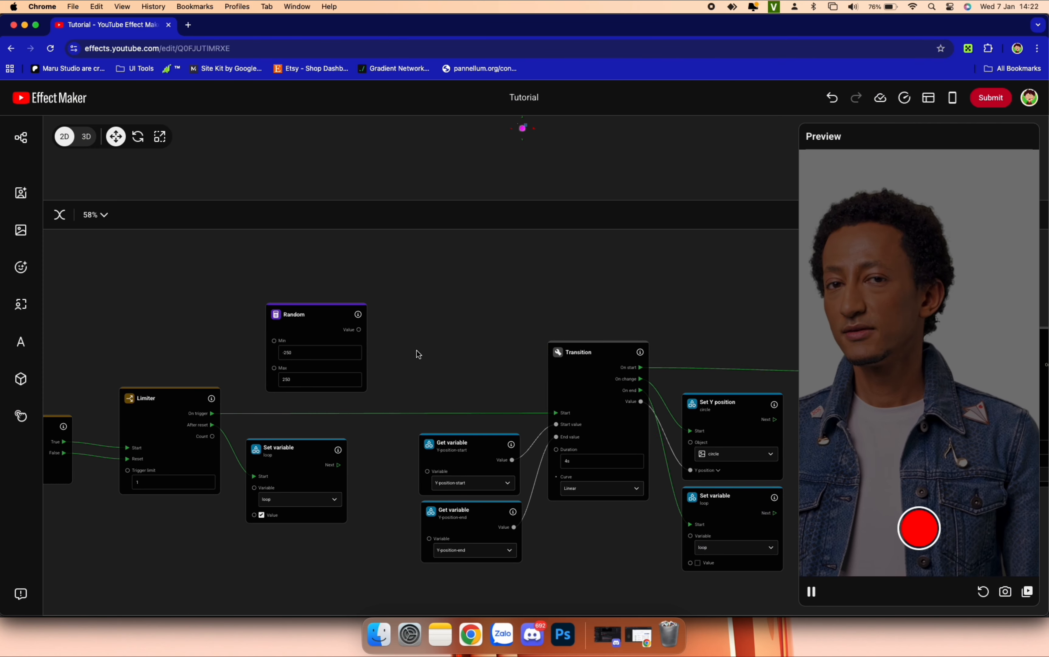
pyautogui.doubleClick(430, 357)
pyautogui.write('set')
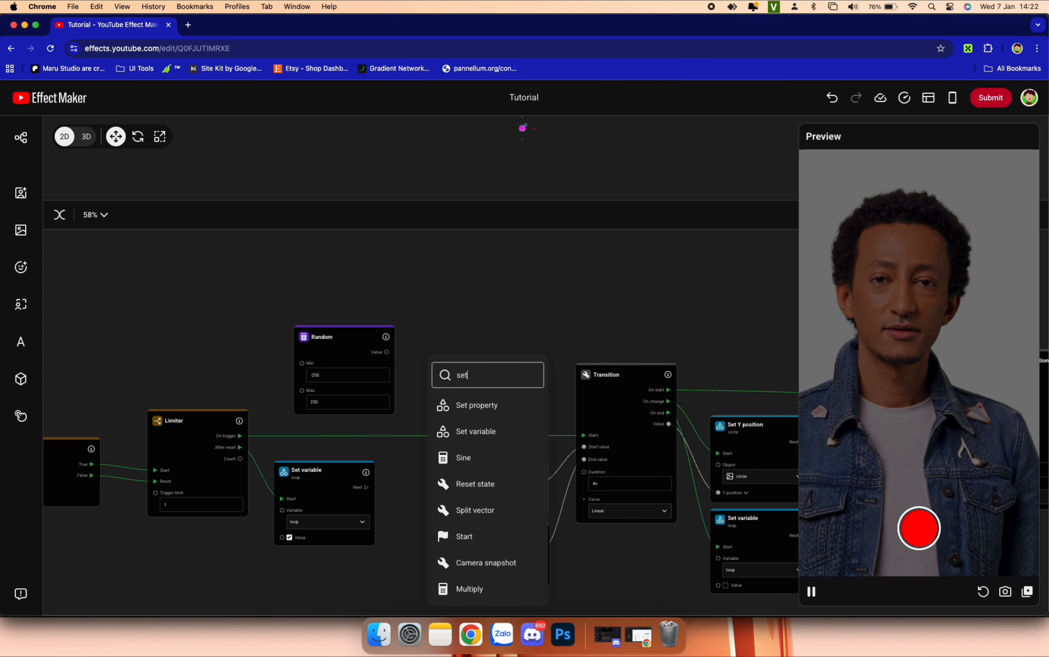
pyautogui.click(483, 406)
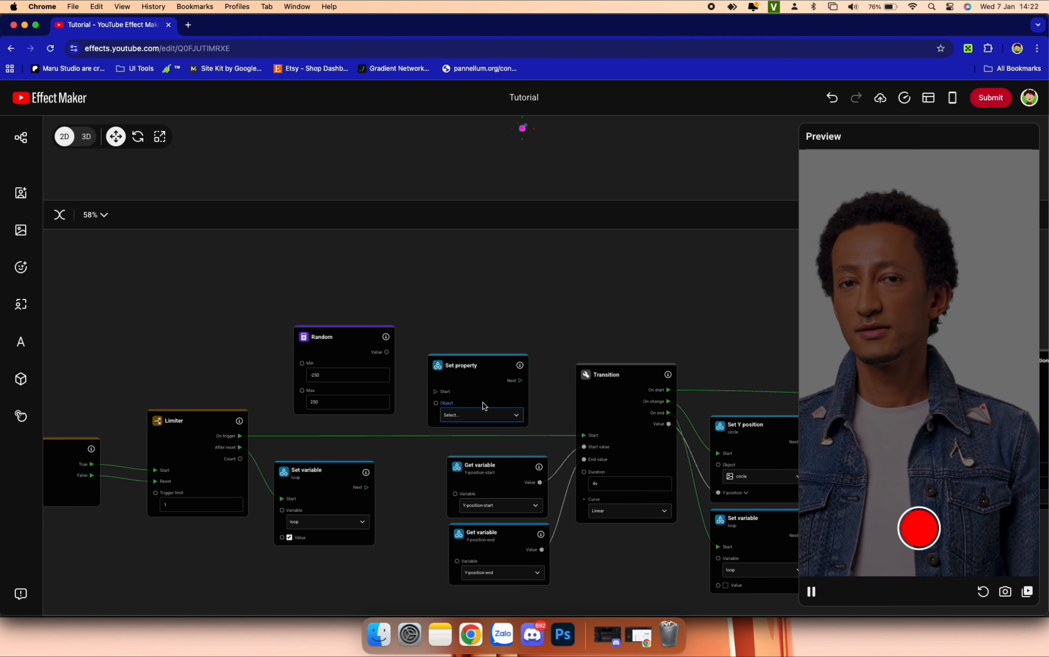
pyautogui.scroll(3, 471, 369)
pyautogui.click(470, 368)
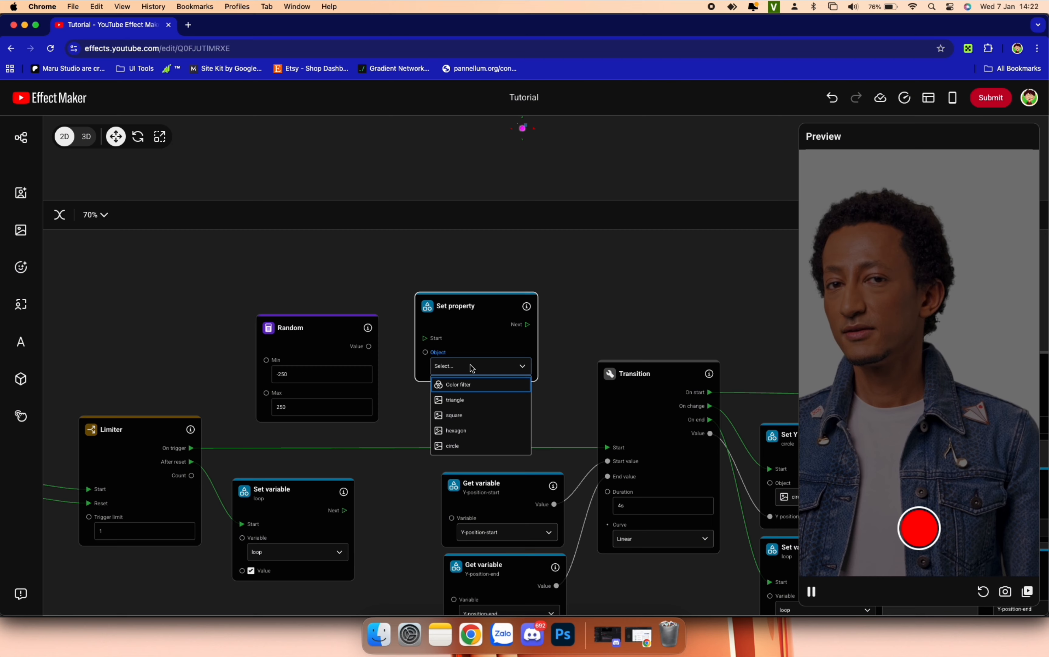
pyautogui.click(473, 446)
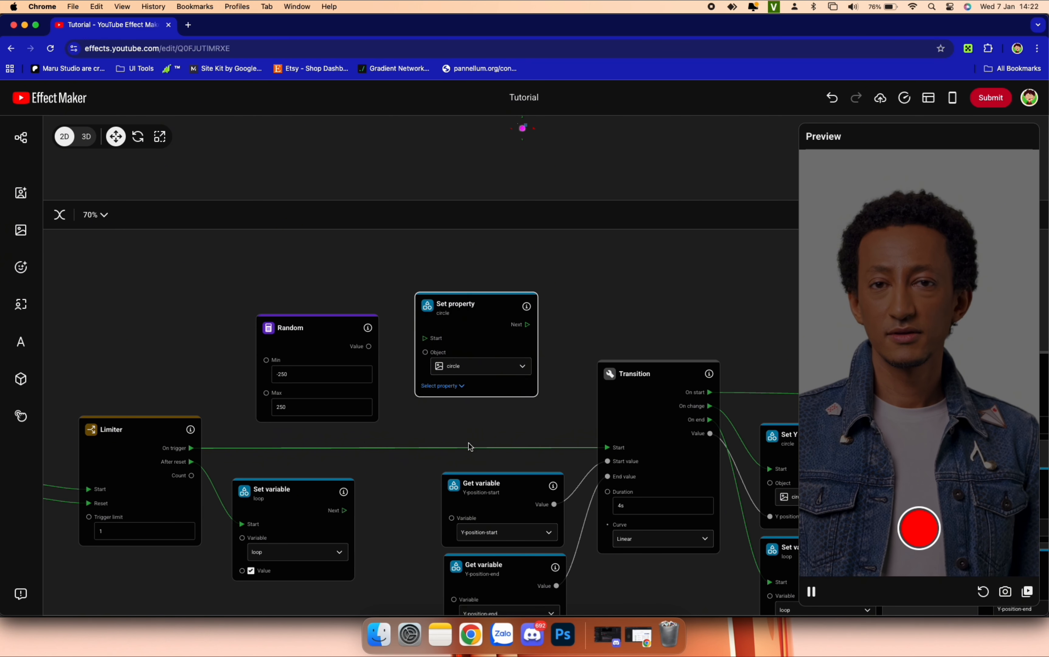
pyautogui.click(462, 386)
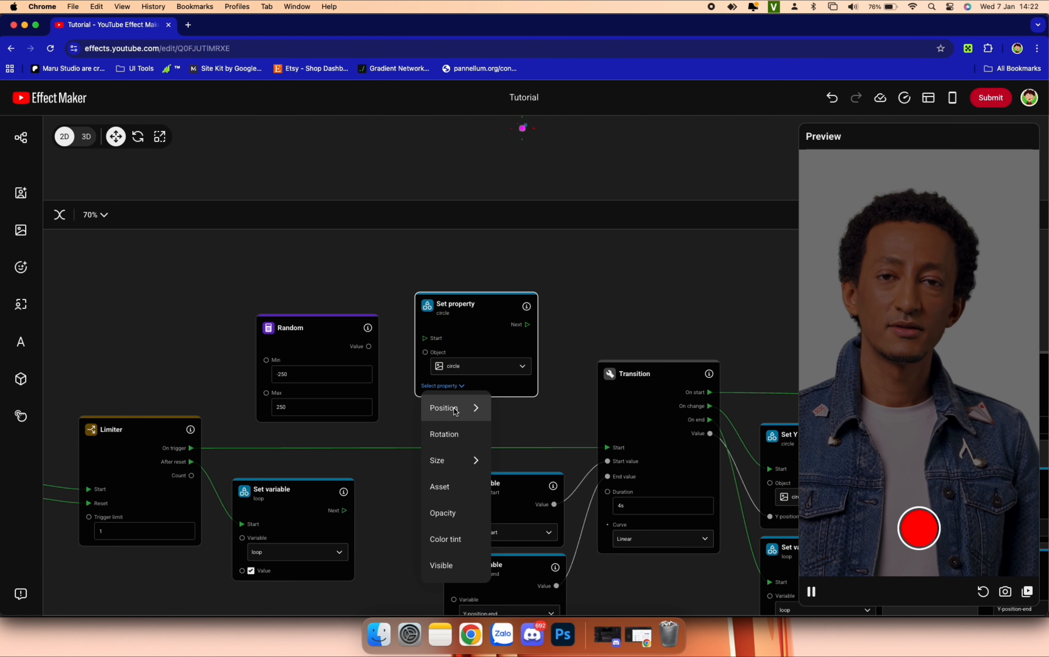
pyautogui.moveTo(461, 407)
pyautogui.click(512, 378)
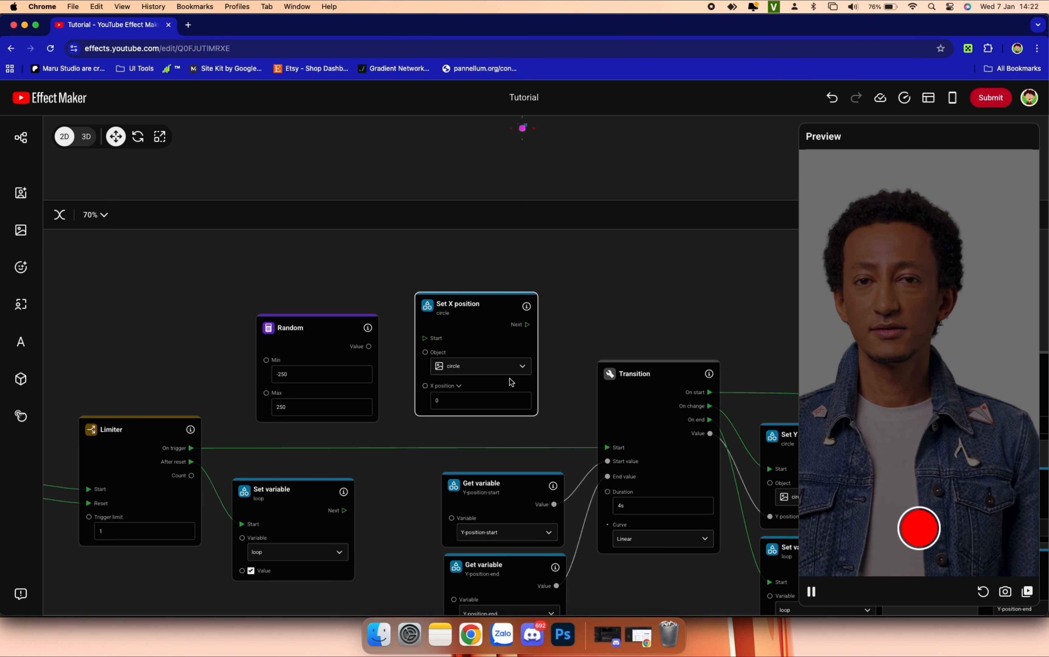
# Step: Feed the Random value into the circle's X position and route the Limiter's On trigger through Set X position to the Transition's Start
pyautogui.moveTo(368, 346); pyautogui.dragTo(425, 385)
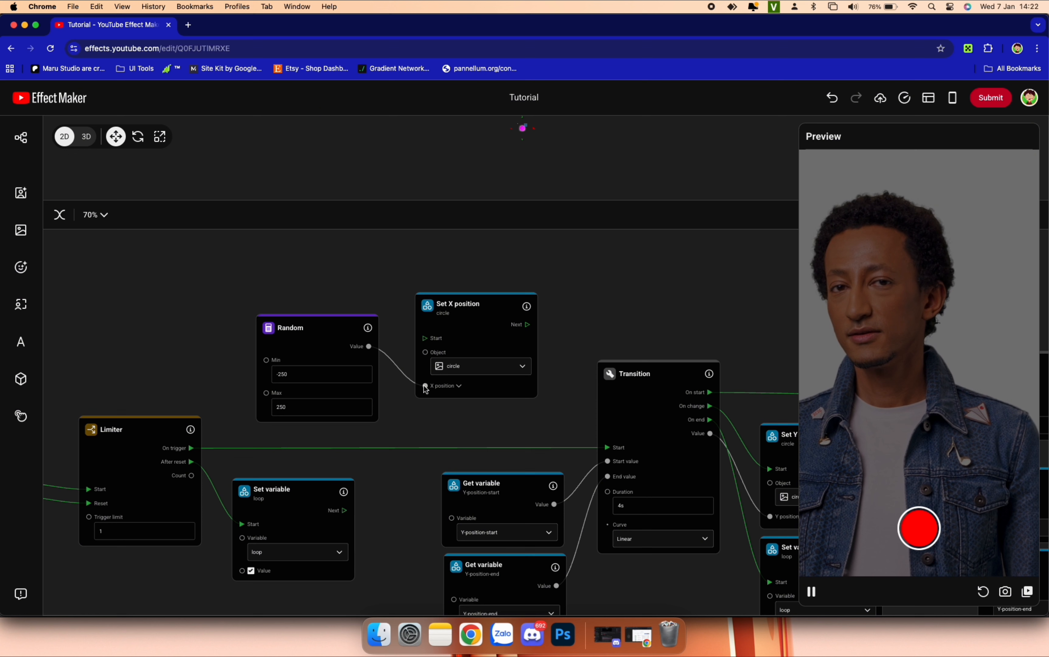
pyautogui.moveTo(462, 336); pyautogui.dragTo(455, 304)
pyautogui.scroll(-5, 448, 305)
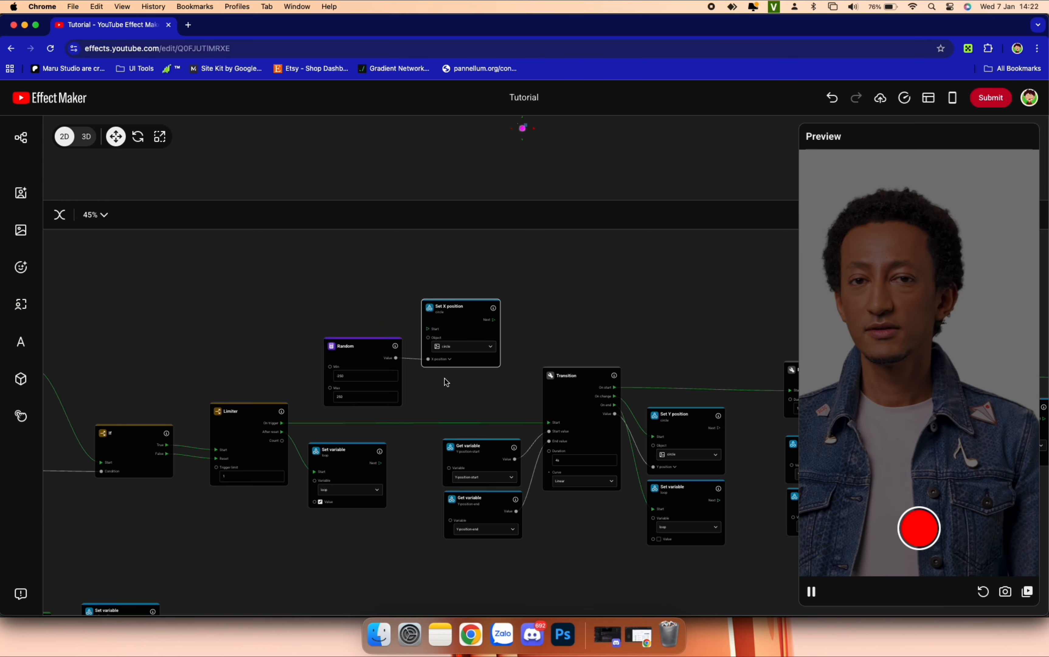
pyautogui.moveTo(479, 451); pyautogui.dragTo(479, 497)
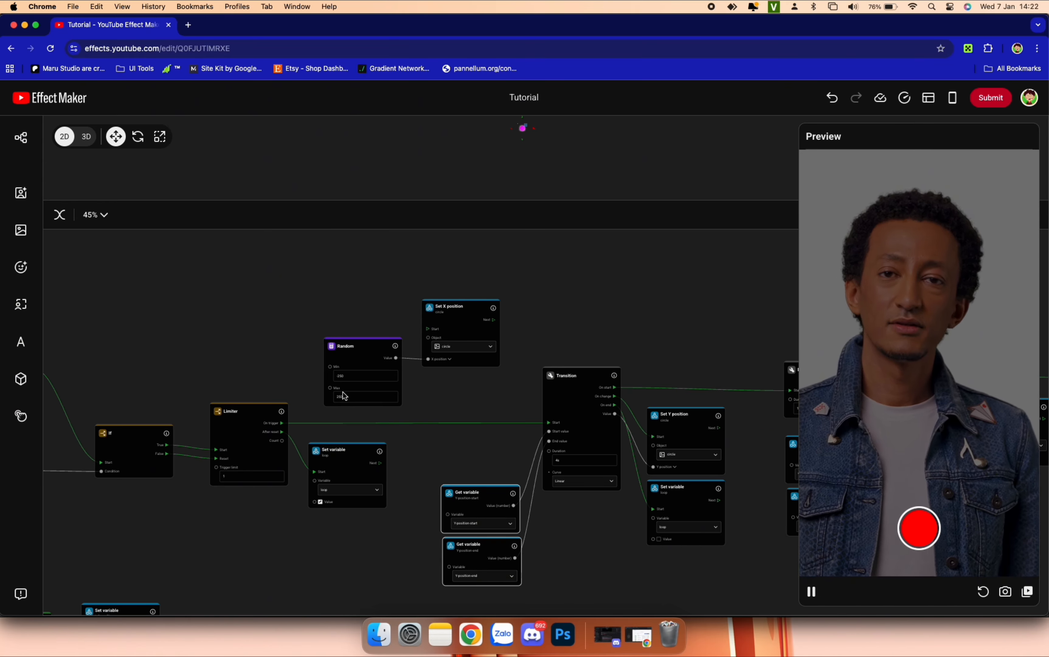
pyautogui.moveTo(282, 425); pyautogui.dragTo(428, 329)
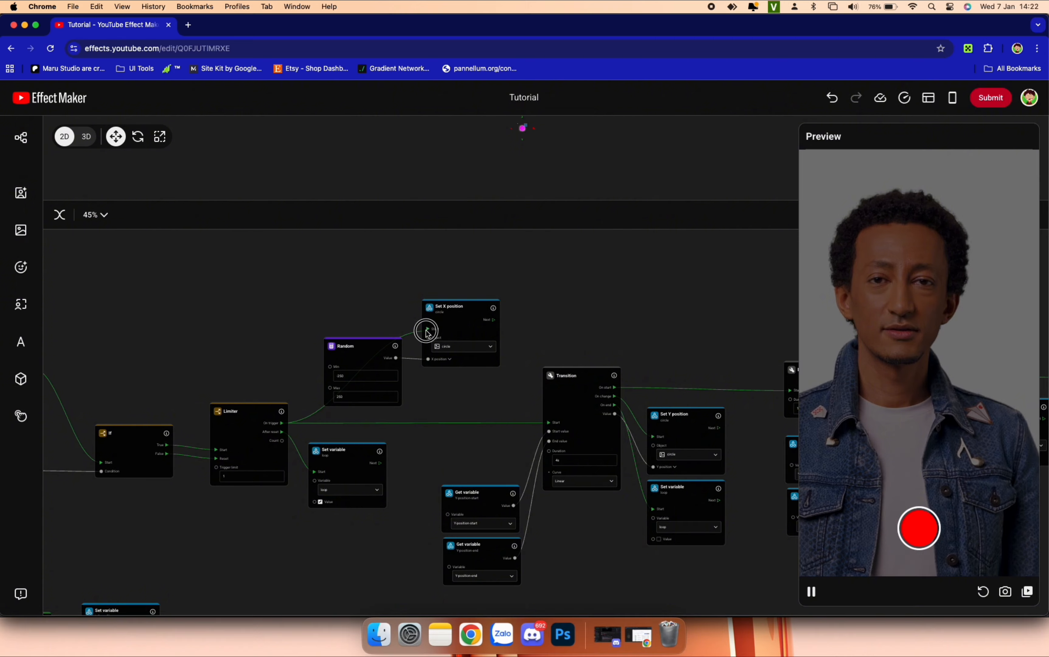
pyautogui.moveTo(495, 321); pyautogui.dragTo(549, 422)
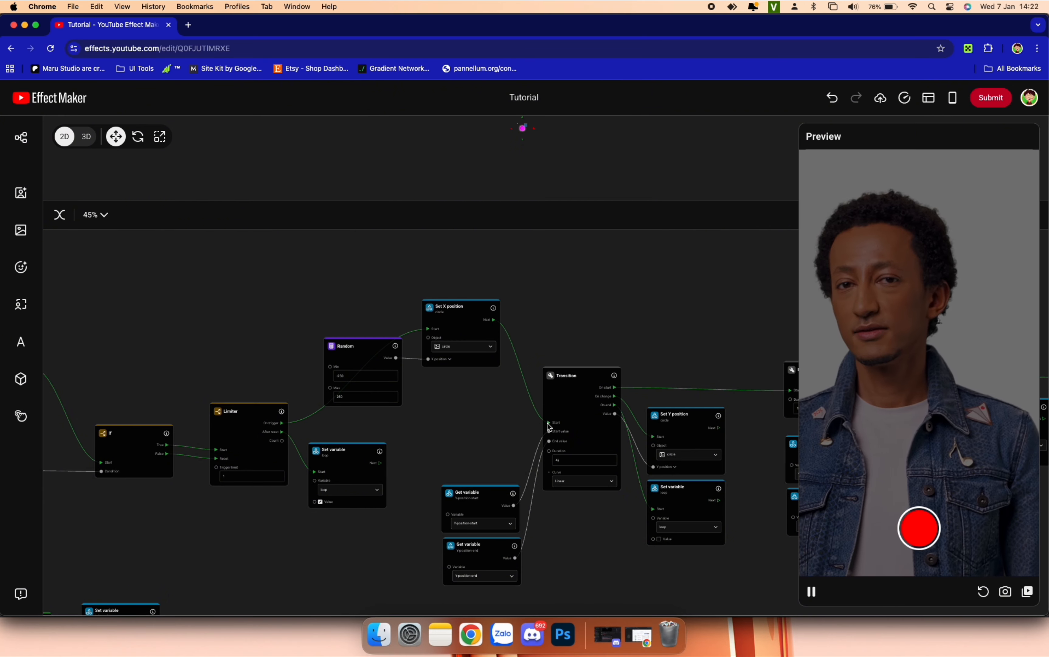
# Step: Rearrange the circle branch so Random and Set X position sit between the Limiter and Transition, with the loop Set variable lower down
pyautogui.moveTo(471, 411); pyautogui.dragTo(391, 346)
pyautogui.moveTo(376, 347); pyautogui.dragTo(395, 397)
pyautogui.moveTo(330, 468); pyautogui.dragTo(324, 525)
pyautogui.moveTo(469, 446); pyautogui.dragTo(393, 397)
pyautogui.moveTo(392, 398); pyautogui.dragTo(385, 430)
pyautogui.moveTo(261, 413); pyautogui.dragTo(260, 398)
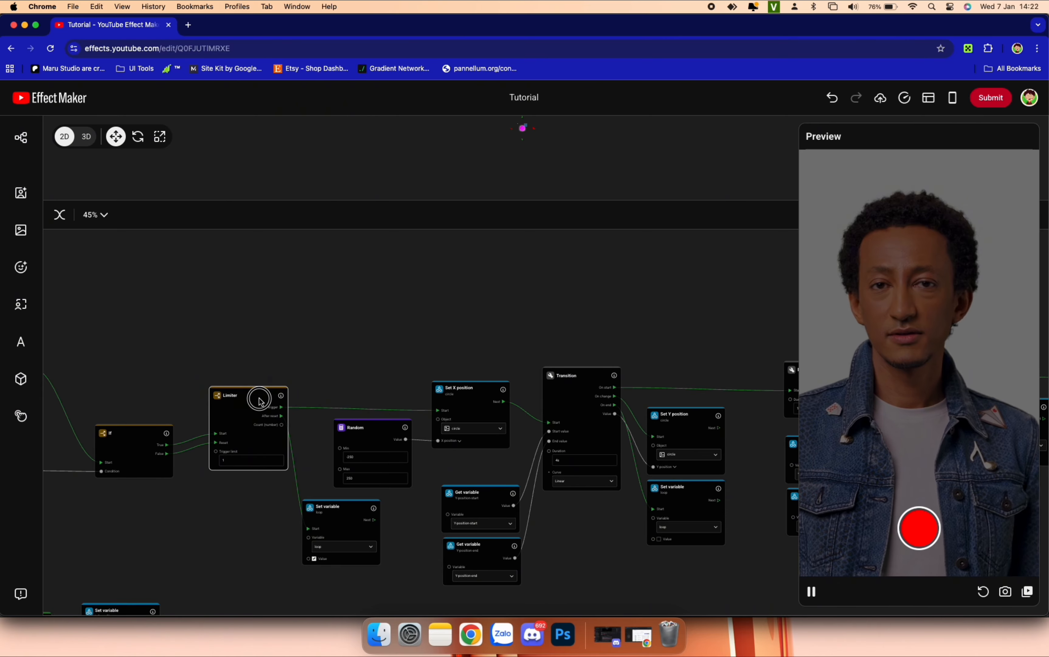
pyautogui.click(612, 539)
pyautogui.hscroll(-1, 612, 539)
pyautogui.moveTo(417, 428); pyautogui.dragTo(424, 429)
pyautogui.moveTo(379, 513); pyautogui.dragTo(378, 561)
pyautogui.click(538, 530)
pyautogui.hscroll(2, 538, 530)
pyautogui.moveTo(642, 547); pyautogui.dragTo(333, 331)
pyautogui.moveTo(333, 391); pyautogui.dragTo(340, 390)
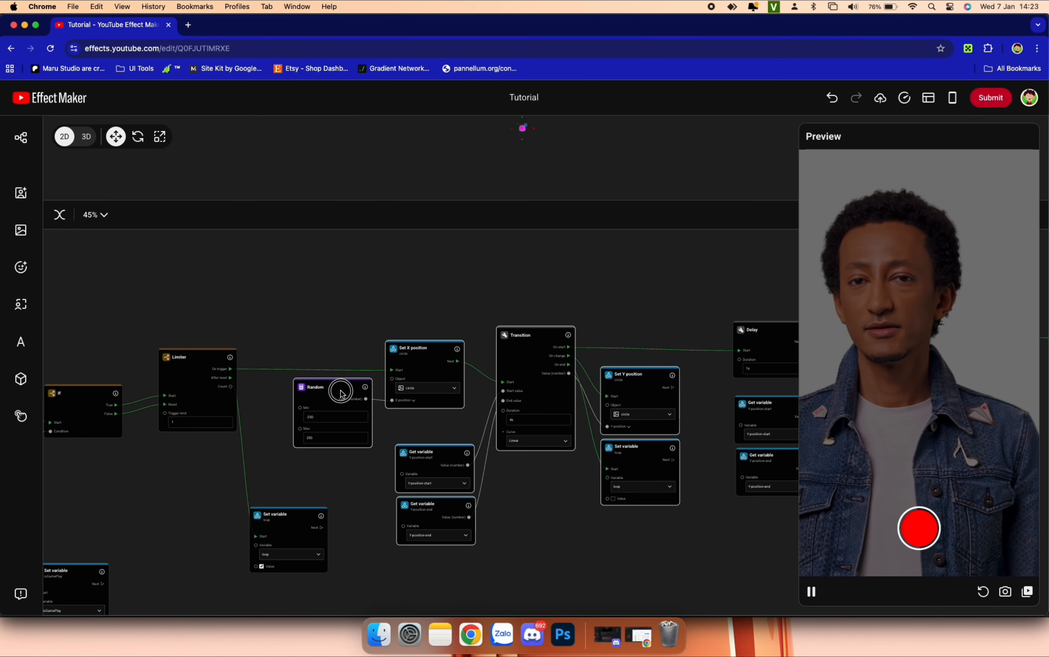
pyautogui.click(613, 552)
pyautogui.click(914, 521)
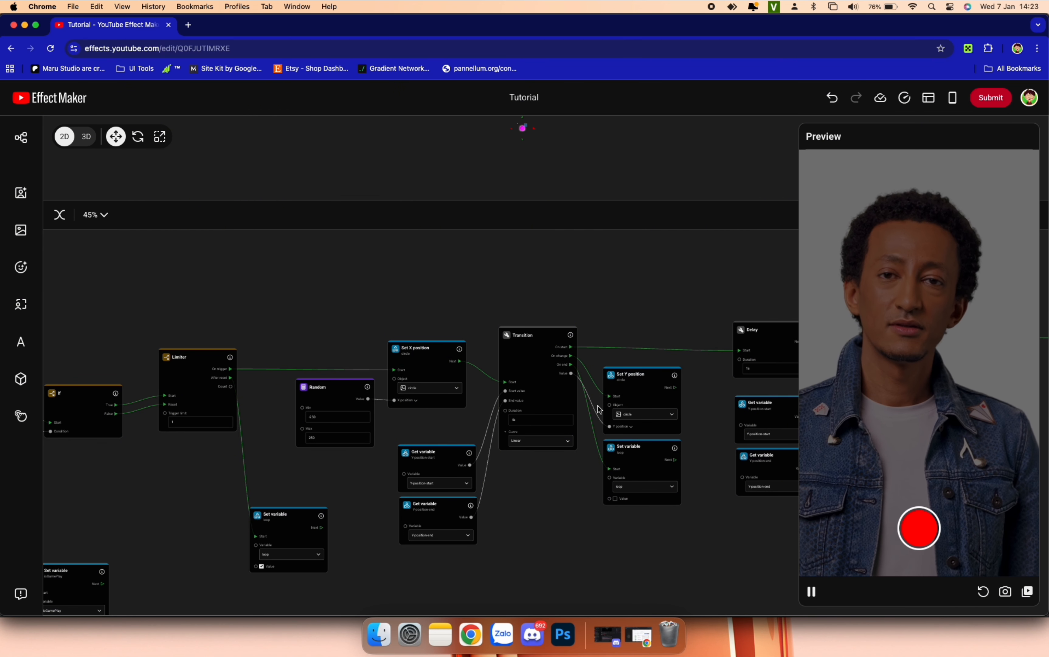
# Step: Duplicate the circle's Random and Set X position nodes and place the copies above the first Delay
pyautogui.scroll(2, 596, 408)
pyautogui.rightClick(496, 358)
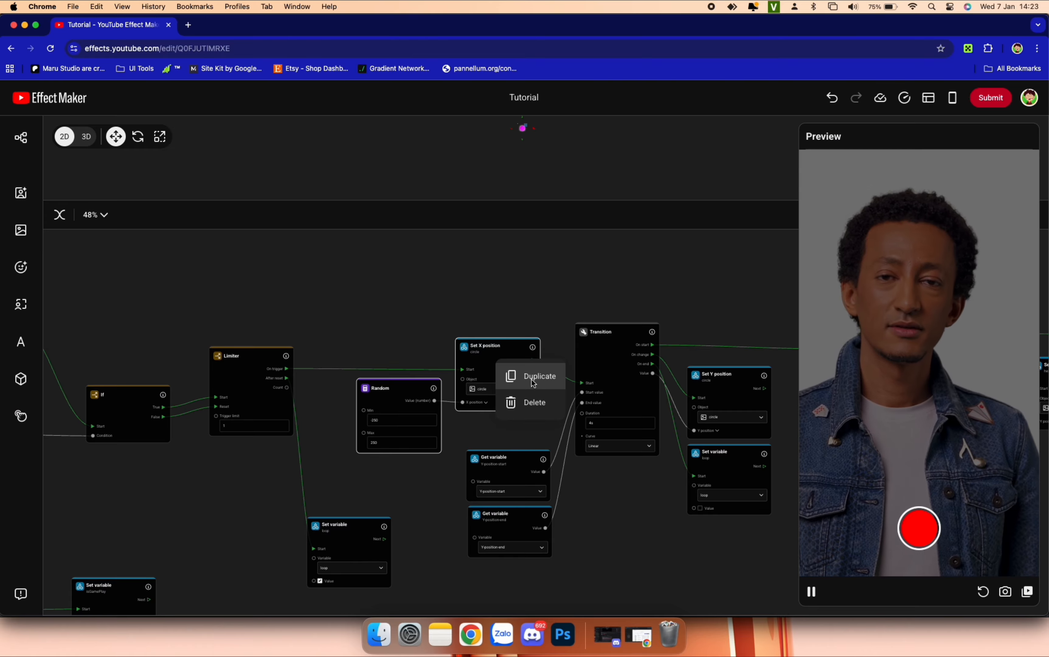
pyautogui.click(531, 376)
pyautogui.scroll(-4, 478, 413)
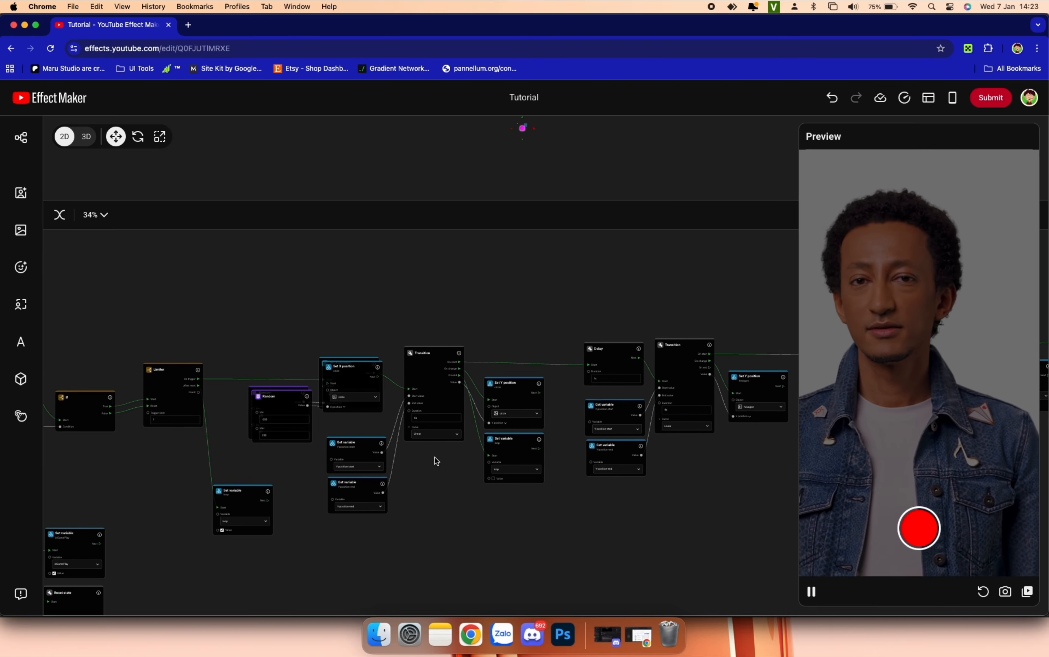
pyautogui.moveTo(274, 373); pyautogui.dragTo(604, 260)
pyautogui.moveTo(533, 348); pyautogui.dragTo(518, 349)
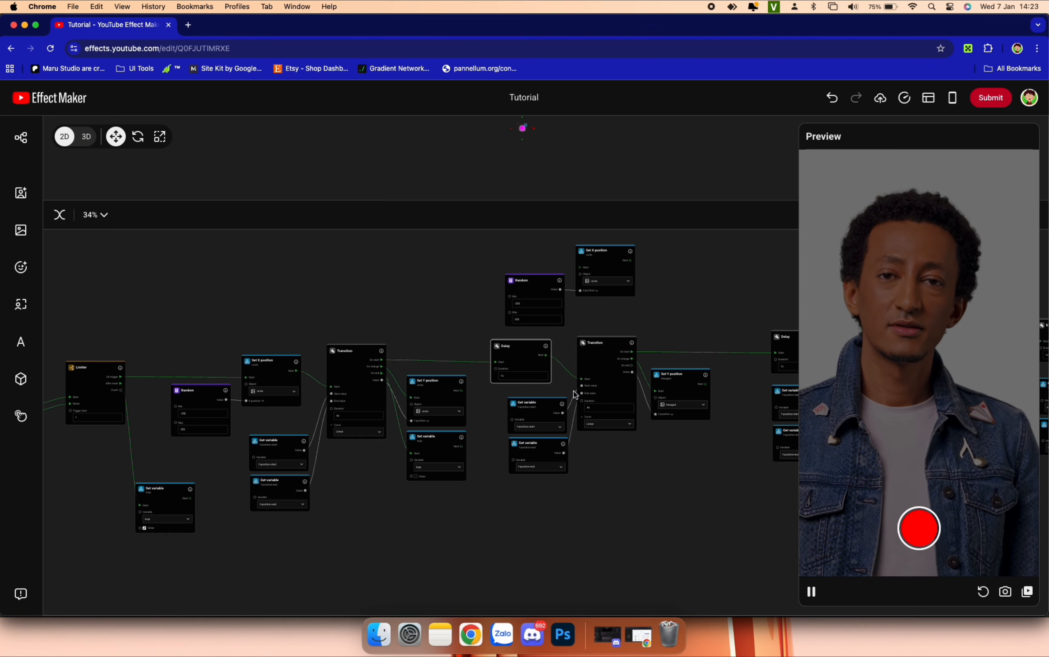
# Step: Spread the hexagon, square and triangle branches apart, leaving a gap between each Delay and its Transition for more nodes
pyautogui.moveTo(647, 486); pyautogui.dragTo(486, 456)
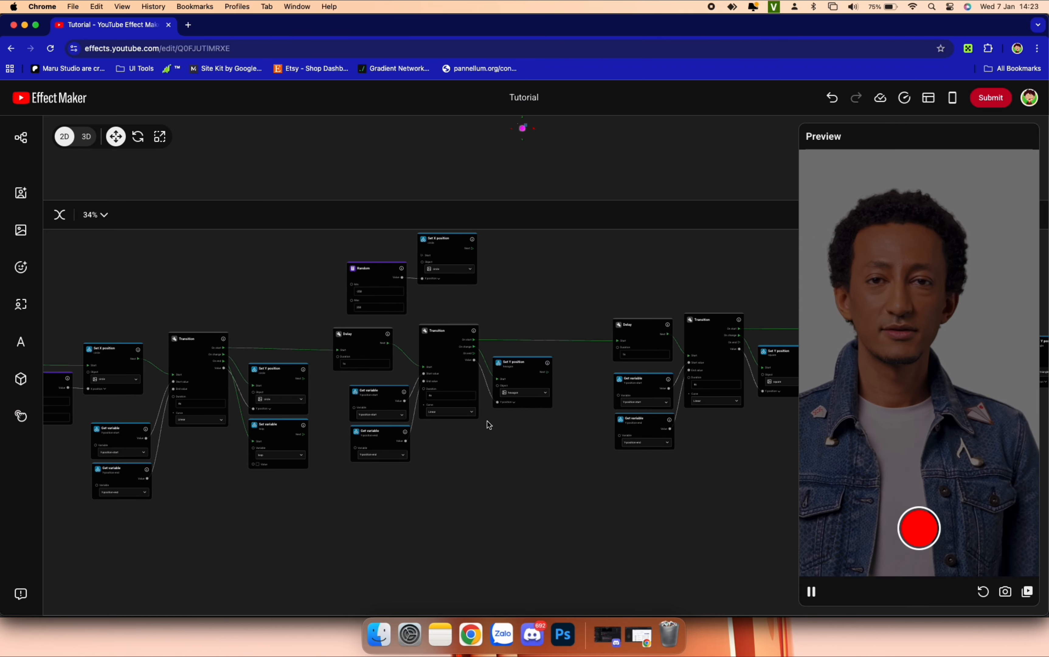
pyautogui.scroll(-3, 490, 425)
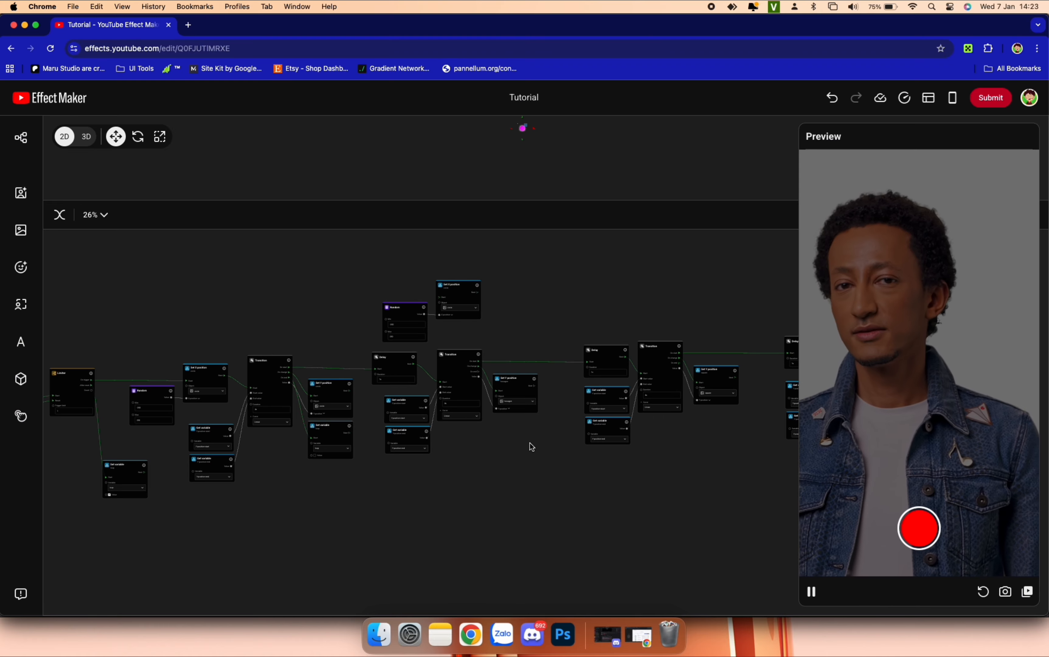
pyautogui.moveTo(532, 443); pyautogui.dragTo(321, 433)
pyautogui.moveTo(749, 438); pyautogui.dragTo(214, 344)
pyautogui.moveTo(247, 352); pyautogui.dragTo(354, 337)
pyautogui.hscroll(4, 663, 478)
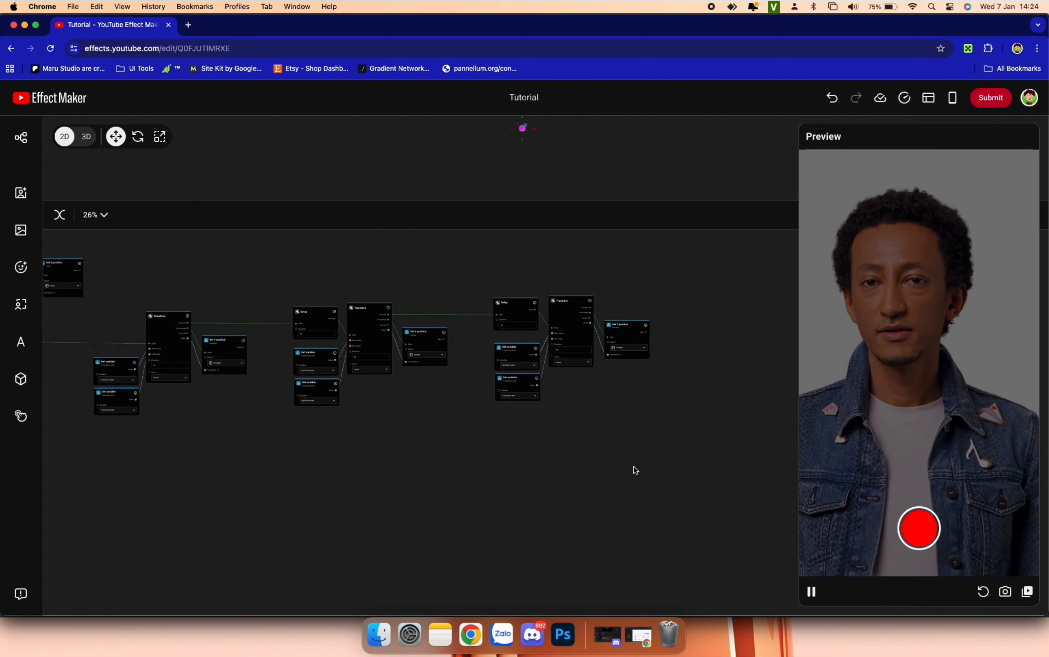
pyautogui.moveTo(634, 467); pyautogui.dragTo(338, 373)
pyautogui.moveTo(367, 334); pyautogui.dragTo(487, 318)
pyautogui.hscroll(4, 611, 420)
pyautogui.moveTo(611, 420); pyautogui.dragTo(467, 331)
pyautogui.moveTo(503, 306); pyautogui.dragTo(647, 289)
pyautogui.hscroll(-7, 637, 414)
pyautogui.hscroll(-3, 297, 329)
pyautogui.scroll(3, 298, 333)
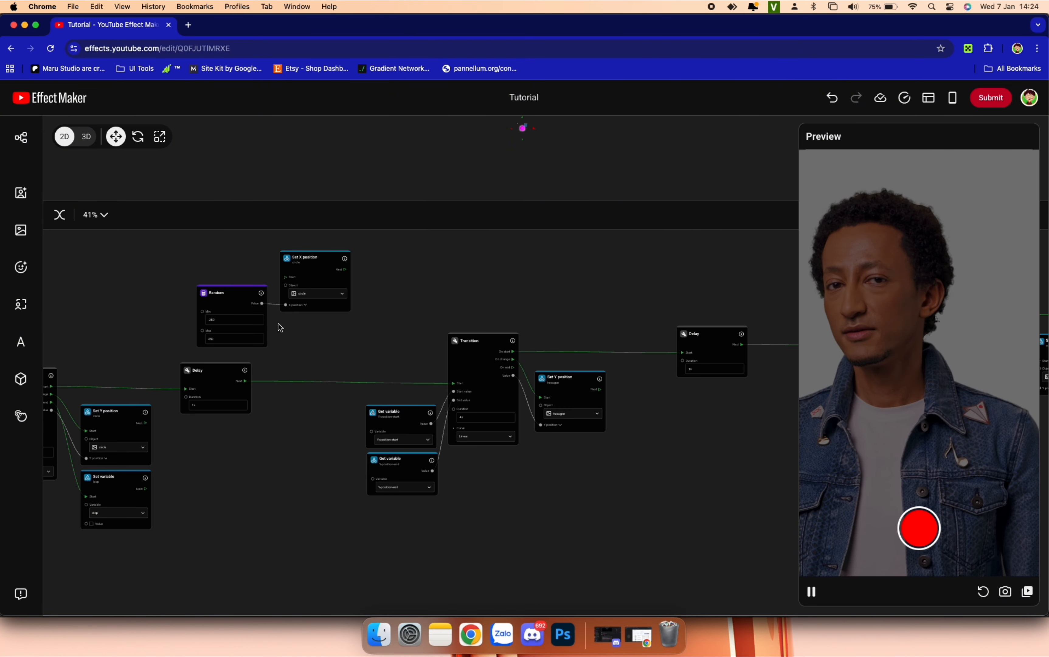
# Step: Wire the duplicated Set X position node between the first Delay and the hexagon Transition, and set its object to hexagon
pyautogui.moveTo(360, 353); pyautogui.dragTo(253, 429)
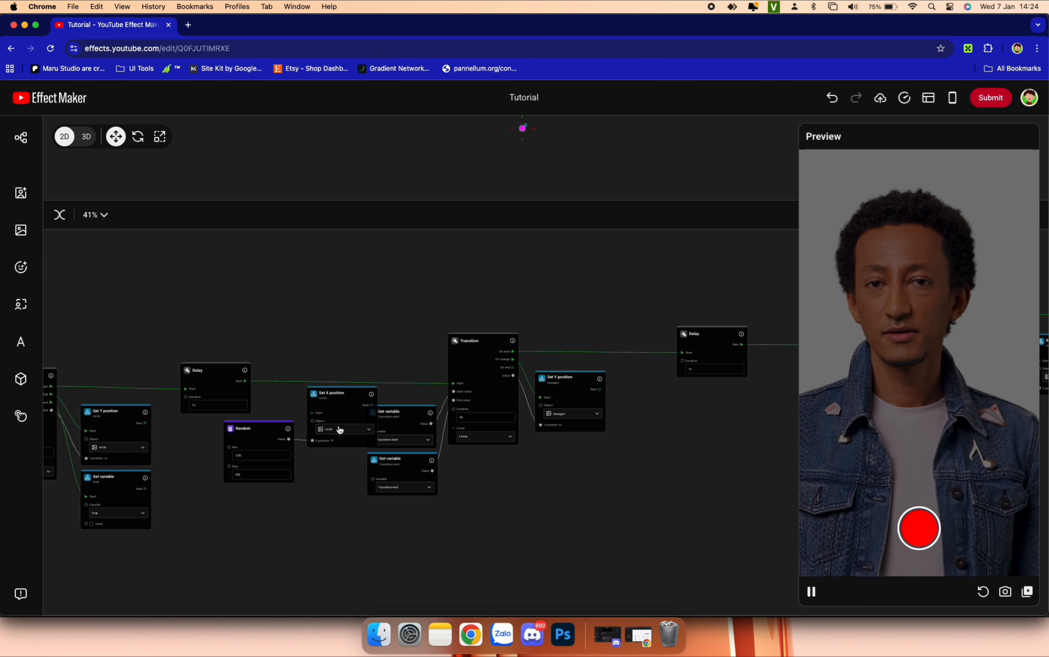
pyautogui.moveTo(344, 396); pyautogui.dragTo(344, 363)
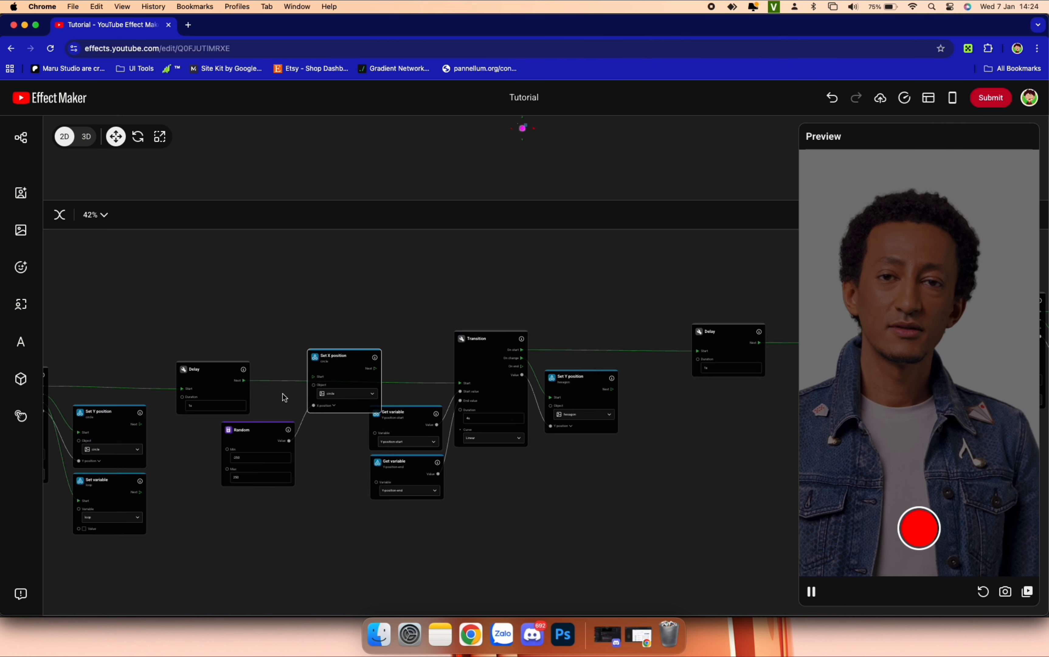
pyautogui.scroll(1, 282, 398)
pyautogui.click(239, 380)
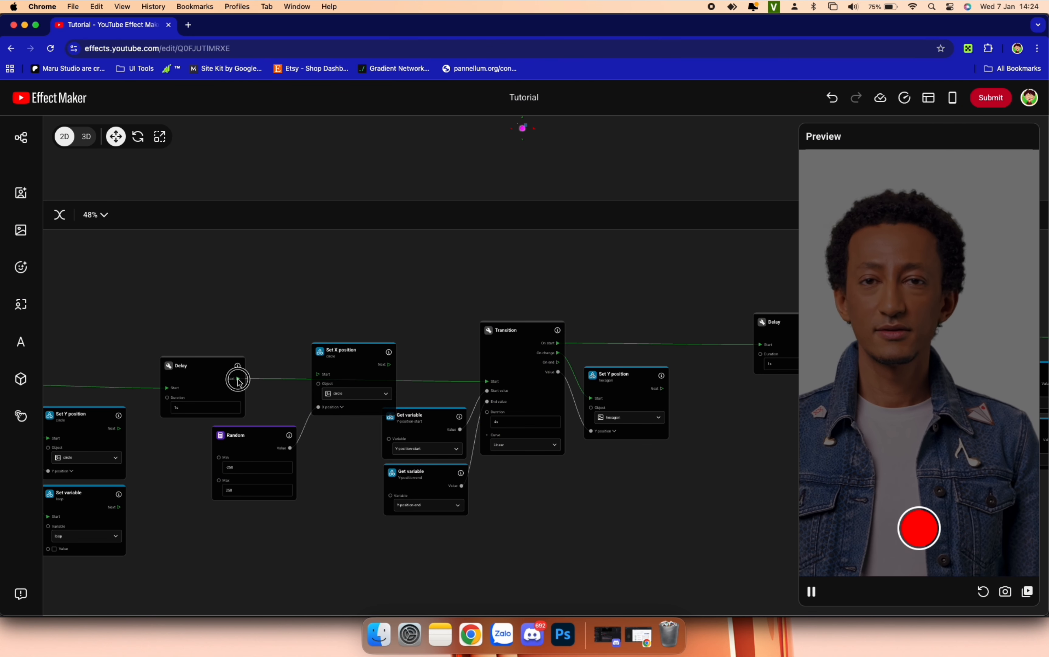
pyautogui.moveTo(391, 365); pyautogui.dragTo(490, 385)
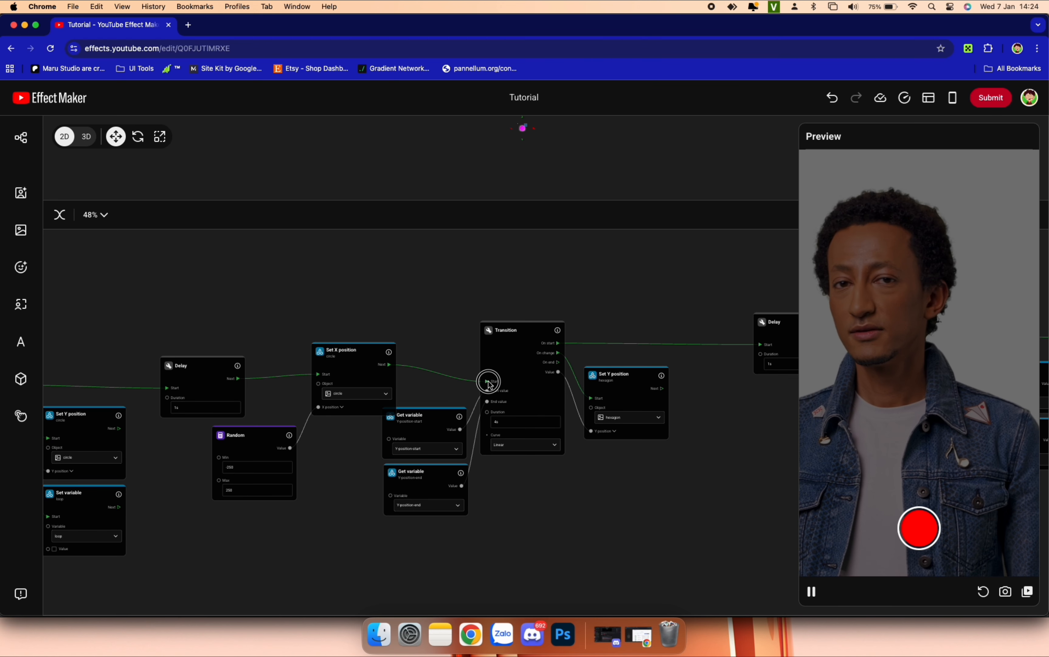
pyautogui.click(386, 394)
pyautogui.click(377, 438)
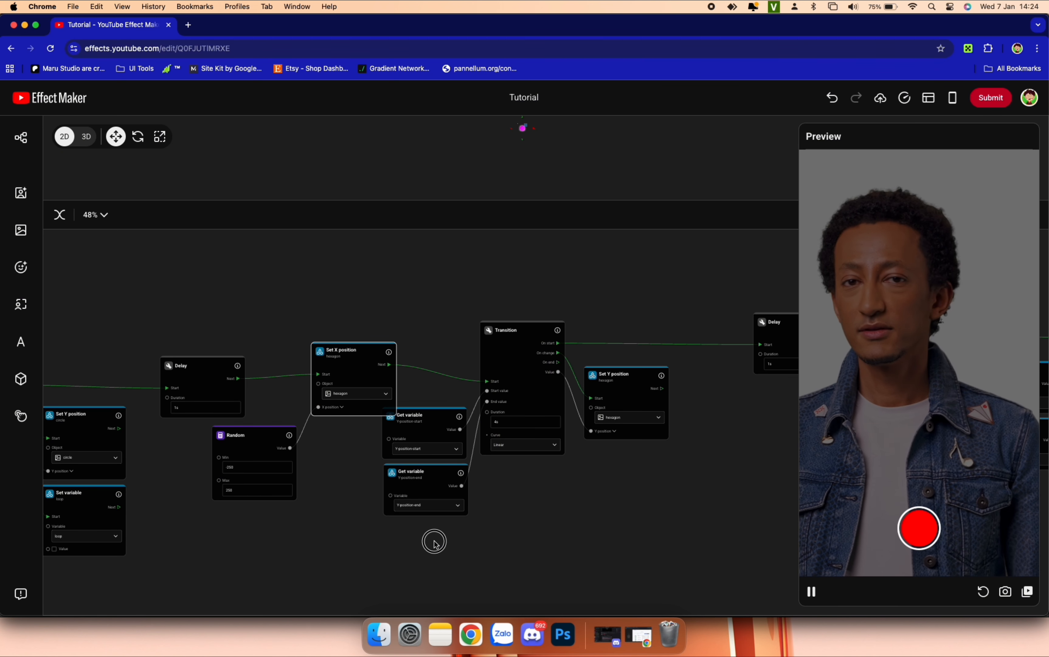
# Step: Tidy the hexagon branch by moving its Get variable pair below Set X position and its Random node below the Delay
pyautogui.moveTo(434, 541); pyautogui.dragTo(425, 424)
pyautogui.moveTo(425, 424); pyautogui.dragTo(415, 464)
pyautogui.moveTo(359, 358); pyautogui.dragTo(415, 369)
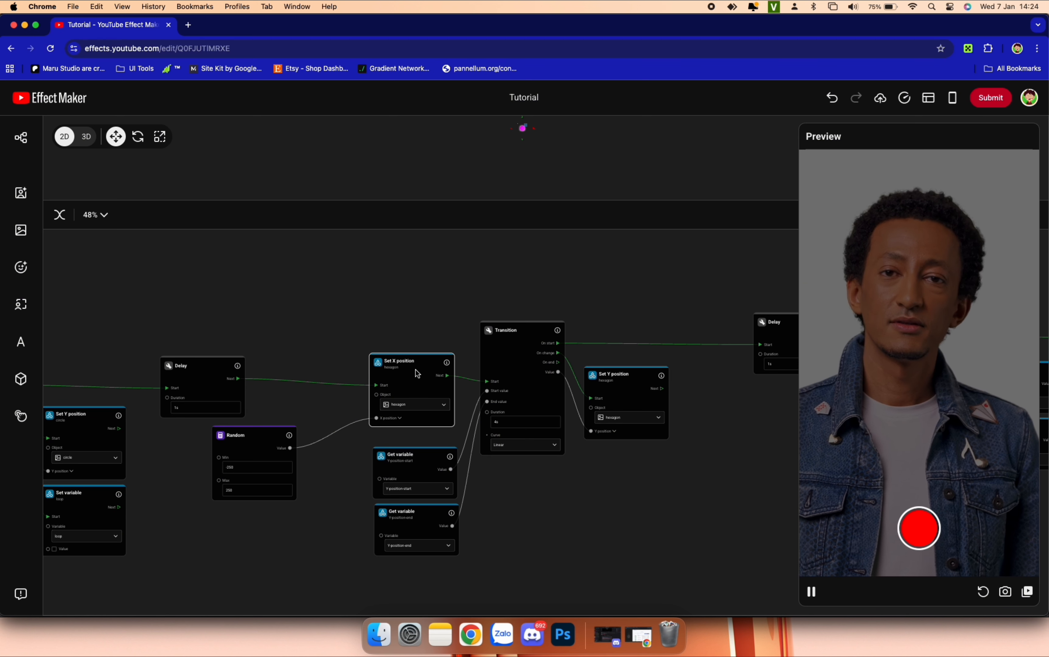
pyautogui.moveTo(263, 447); pyautogui.dragTo(320, 441)
pyautogui.moveTo(223, 376); pyautogui.dragTo(311, 382)
pyautogui.moveTo(314, 438); pyautogui.dragTo(307, 468)
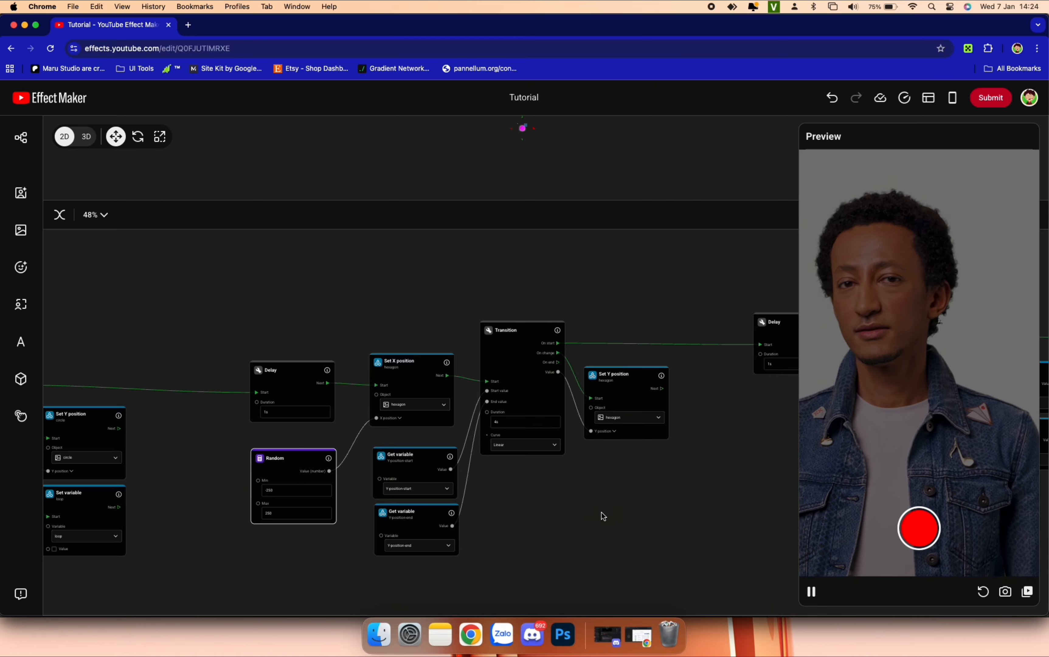
# Step: Duplicate the hexagon's Random and Set X position nodes and place the copies between the second Delay and the square Transition
pyautogui.moveTo(604, 516); pyautogui.dragTo(340, 489)
pyautogui.rightClick(202, 365)
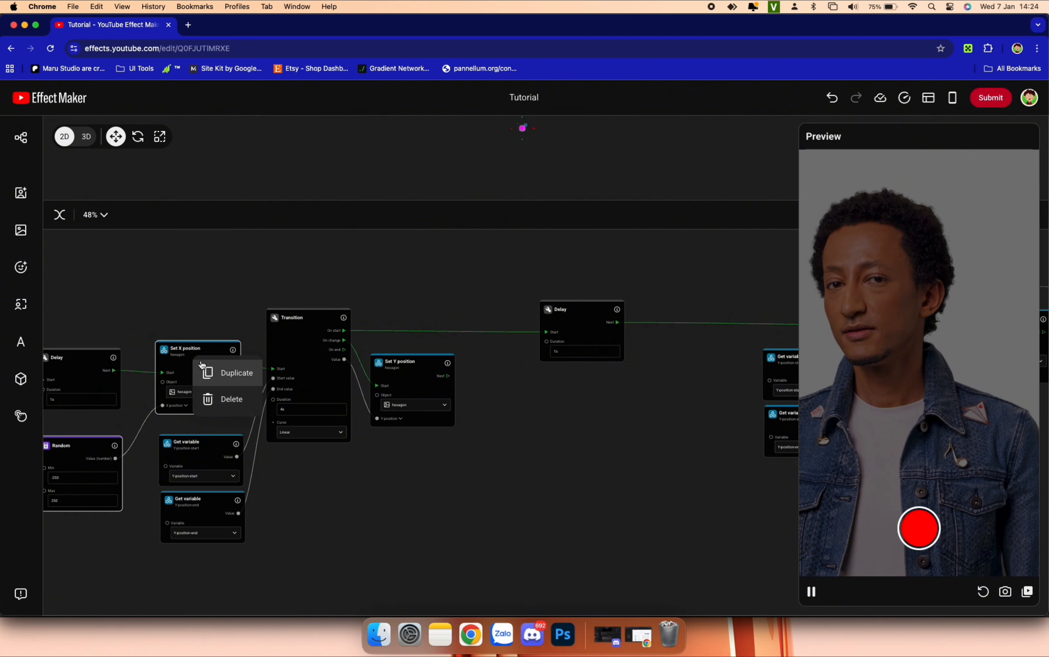
pyautogui.click(221, 374)
pyautogui.moveTo(200, 372); pyautogui.dragTo(676, 409)
pyautogui.moveTo(673, 363); pyautogui.dragTo(429, 371)
pyautogui.moveTo(455, 539); pyautogui.dragTo(332, 444)
pyautogui.moveTo(463, 398); pyautogui.dragTo(587, 286)
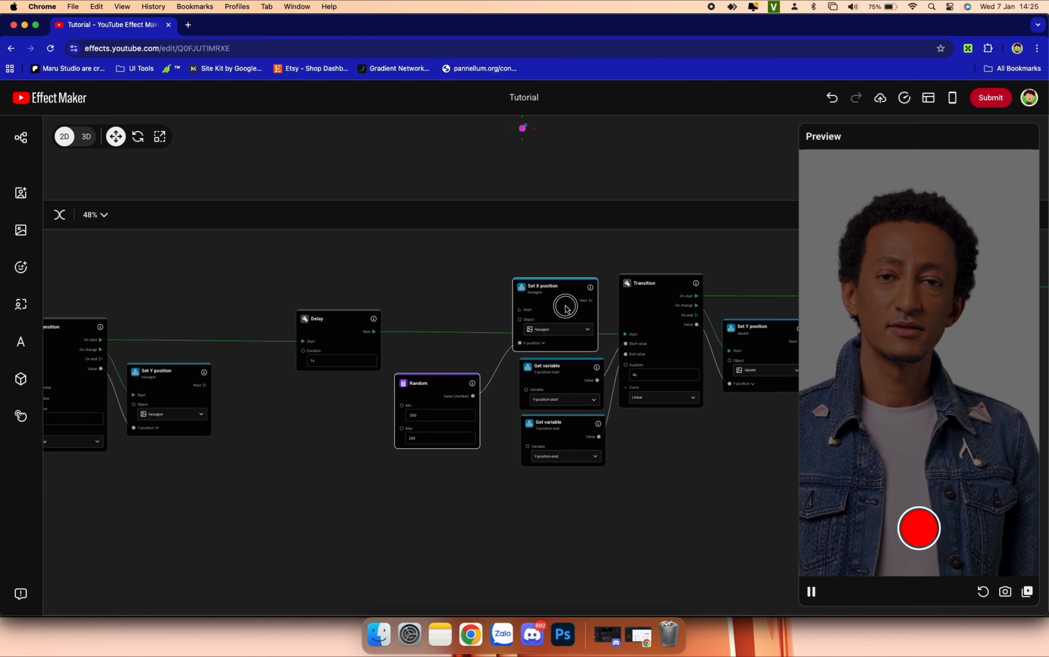
# Step: Wire the copied Set X position node between the second Delay and the square Transition, and set its object to square
pyautogui.click(472, 319)
pyautogui.moveTo(374, 332); pyautogui.dragTo(525, 310)
pyautogui.moveTo(595, 301); pyautogui.dragTo(626, 334)
pyautogui.click(564, 329)
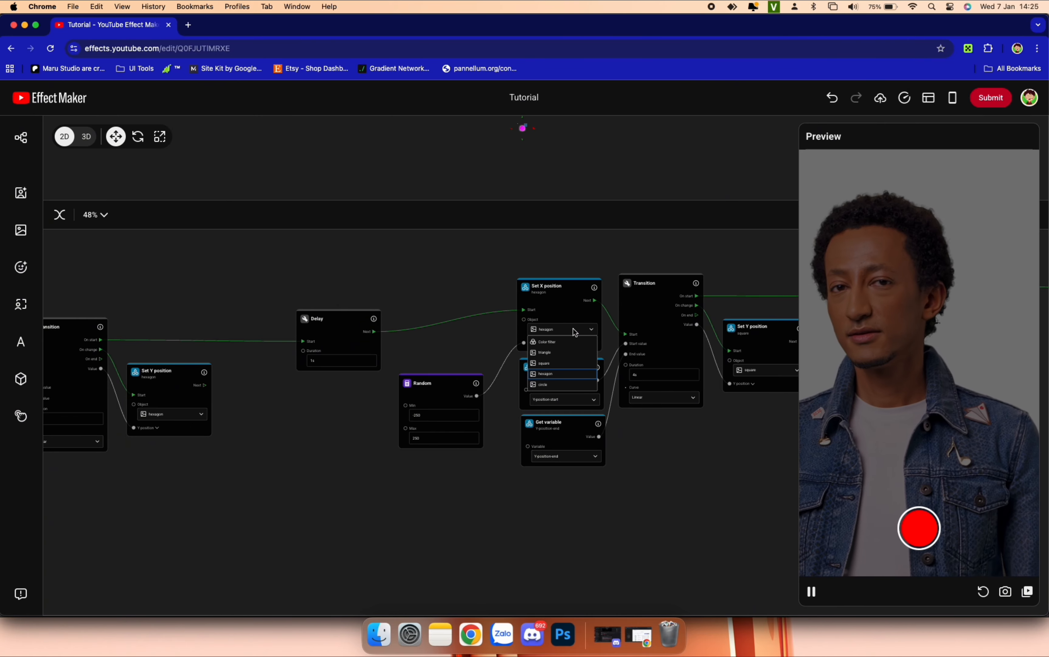
pyautogui.click(562, 354)
pyautogui.scroll(3, 758, 378)
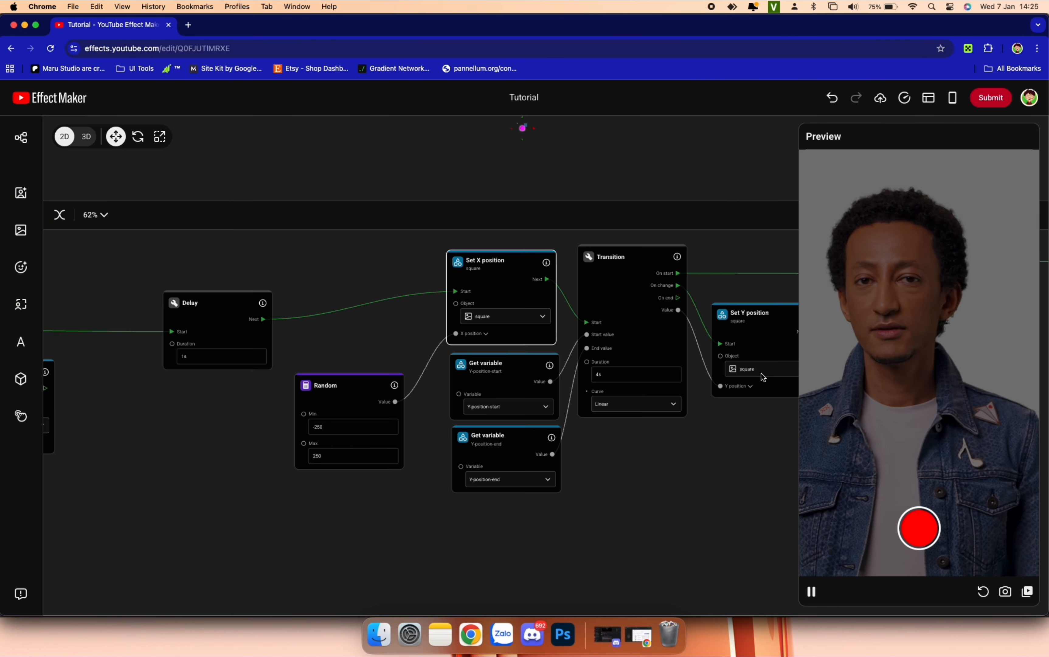
# Step: Move the square branch's nodes closer to the second Delay so the branch is compact
pyautogui.scroll(-5, 764, 374)
pyautogui.moveTo(731, 439); pyautogui.dragTo(543, 449)
pyautogui.moveTo(632, 475); pyautogui.dragTo(285, 275)
pyautogui.moveTo(390, 324); pyautogui.dragTo(303, 344)
pyautogui.hscroll(4, 642, 434)
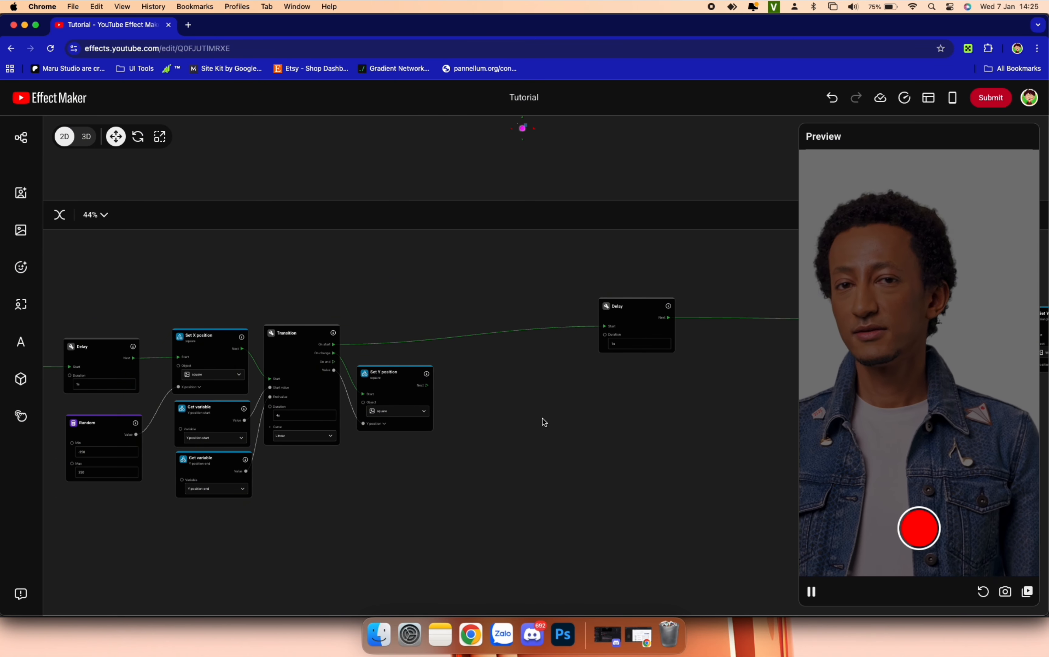
# Step: Duplicate the square's Random and Set X position nodes and place the copies between the third Delay and the triangle Transition
pyautogui.keyDown('shift'); pyautogui.click(110, 423); pyautogui.keyUp('shift')
pyautogui.rightClick(93, 422)
pyautogui.click(133, 438)
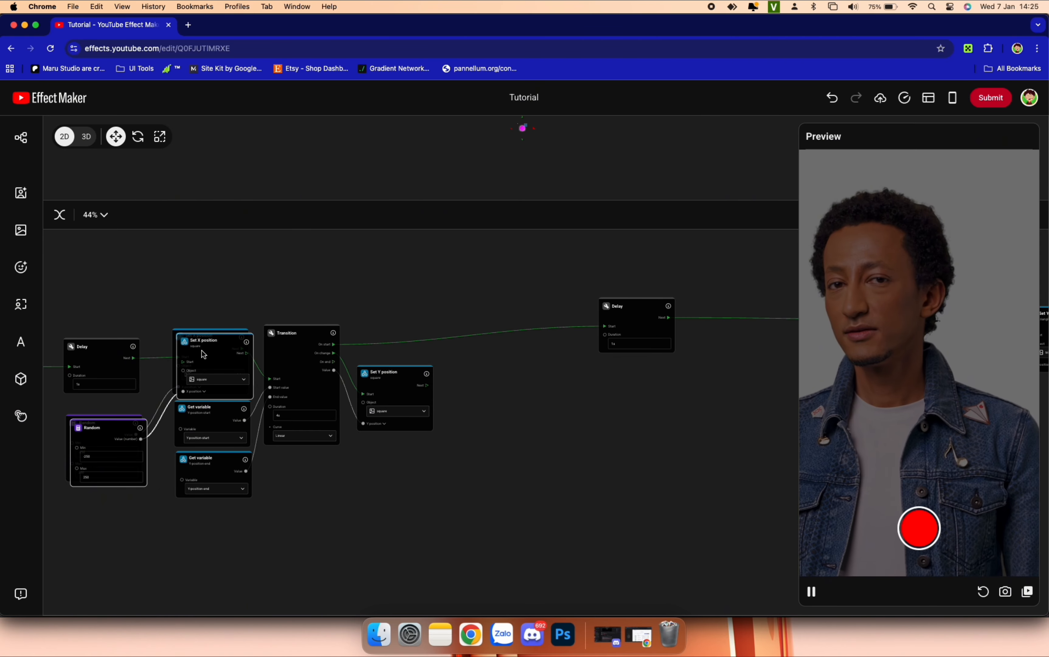
pyautogui.moveTo(216, 352); pyautogui.dragTo(734, 311)
pyautogui.hscroll(14, 562, 413)
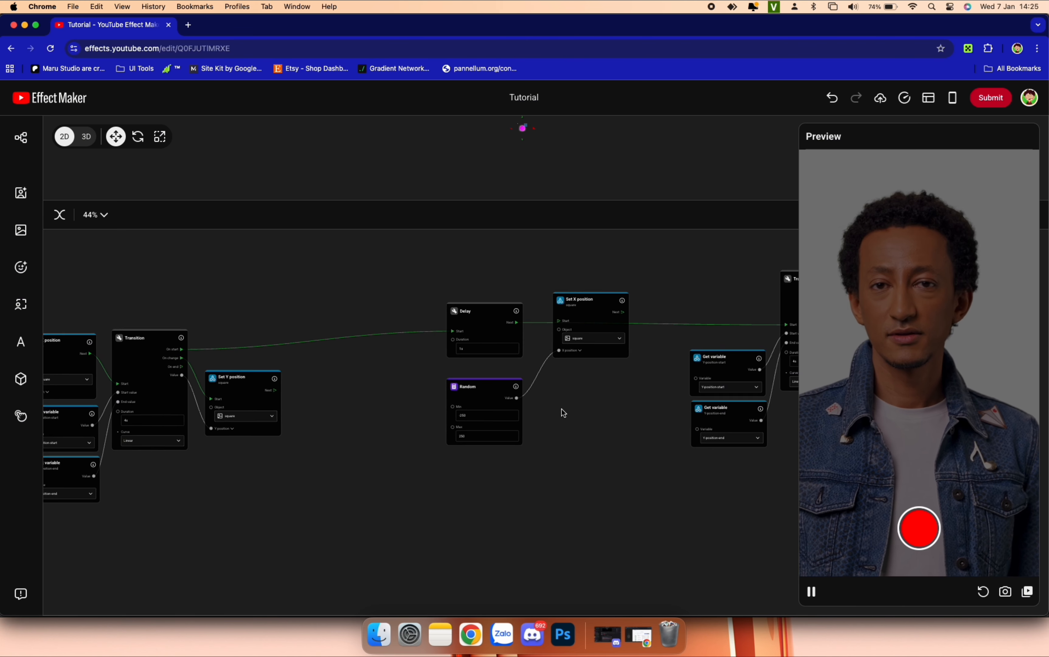
# Step: Wire the copied Set X position node between the third Delay and the triangle Transition, and set its object to triangle
pyautogui.scroll(3, 411, 369)
pyautogui.moveTo(327, 317); pyautogui.dragTo(391, 316)
pyautogui.moveTo(473, 302); pyautogui.dragTo(695, 319)
pyautogui.hscroll(5, 679, 488)
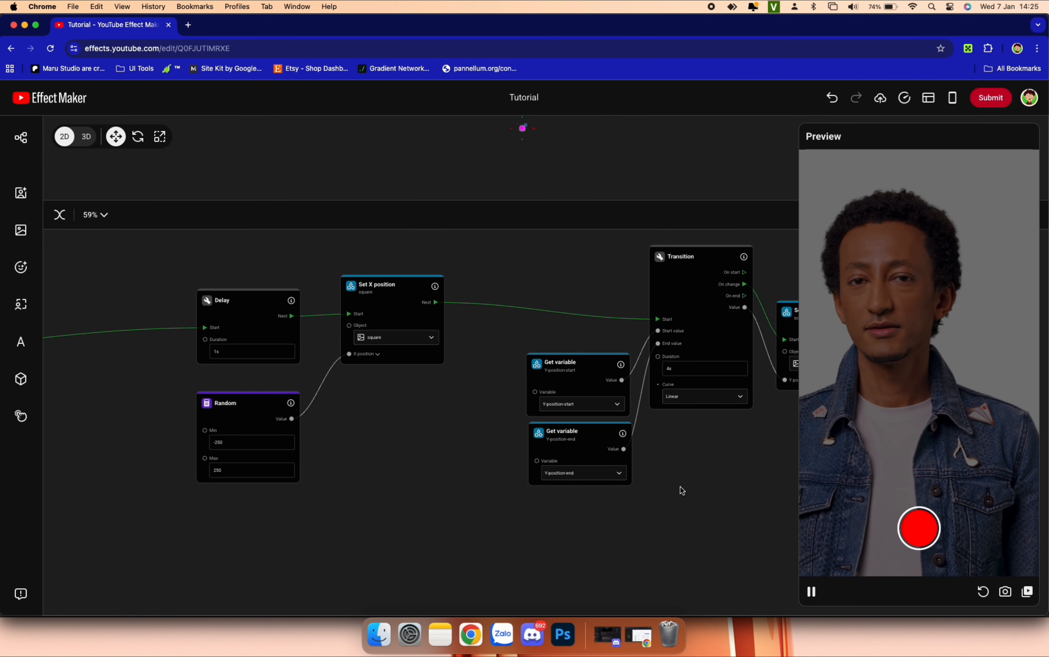
pyautogui.click(292, 340)
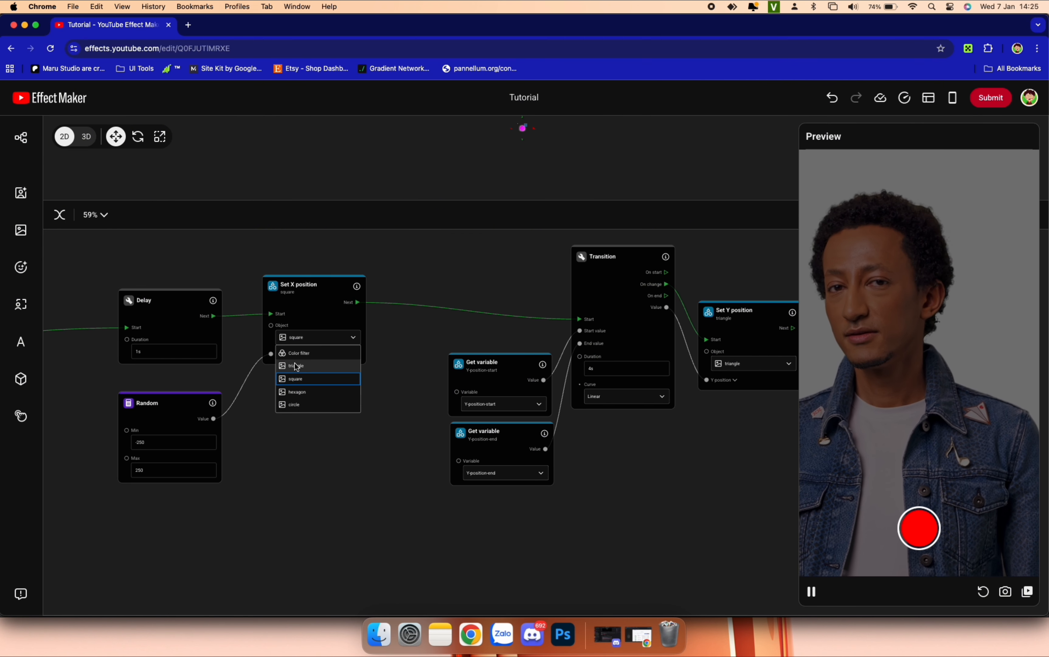
pyautogui.click(296, 366)
# Step: Move the triangle's Transition, Set Y position and Get variable nodes closer to Set X position to make the branch compact
pyautogui.scroll(-5, 604, 508)
pyautogui.moveTo(691, 525); pyautogui.dragTo(558, 409)
pyautogui.moveTo(621, 383); pyautogui.dragTo(514, 372)
pyautogui.moveTo(480, 529); pyautogui.dragTo(417, 434)
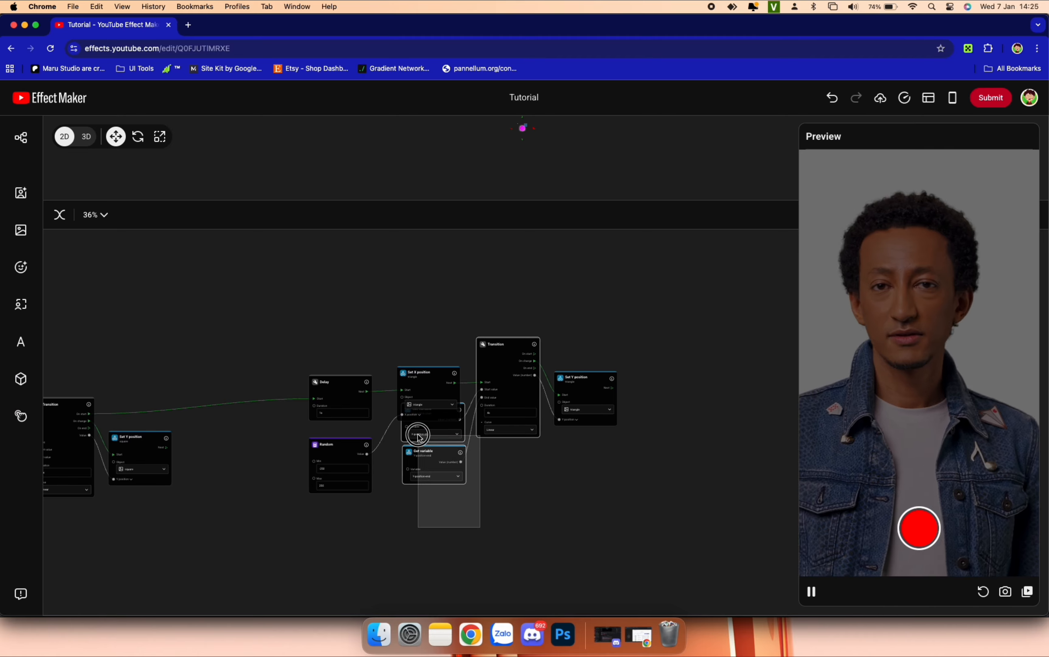
pyautogui.moveTo(438, 504); pyautogui.dragTo(425, 452)
pyautogui.moveTo(582, 523); pyautogui.dragTo(281, 420)
pyautogui.click(264, 447)
pyautogui.scroll(5, 255, 461)
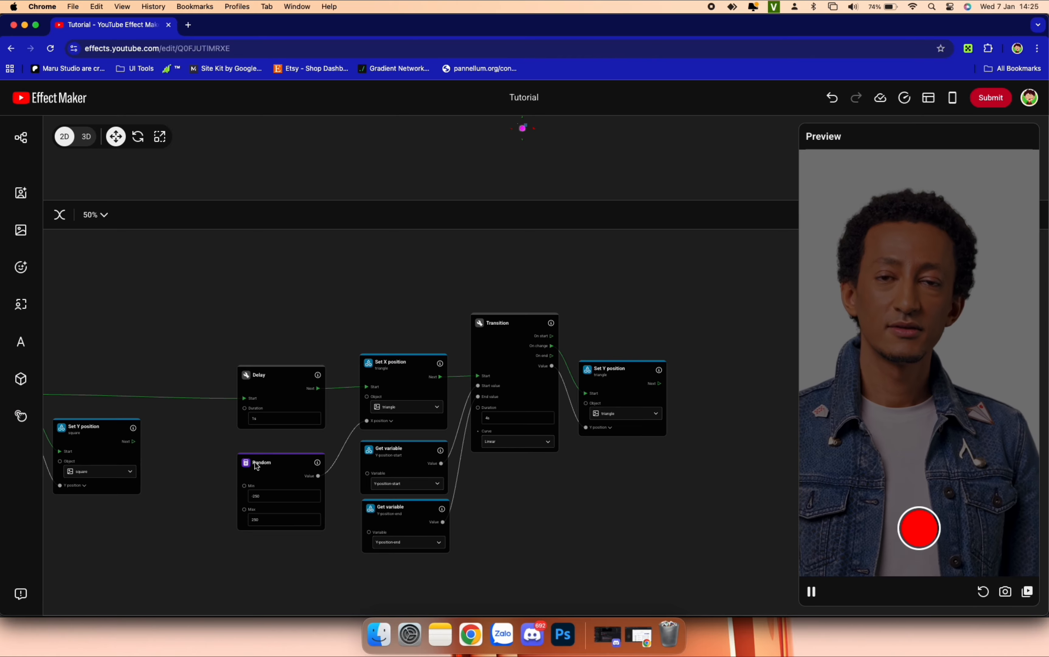
# Step: Lower the triangle branch's Get variable pair below Set X position and adjust the placement of its Random and Delay nodes
pyautogui.scroll(3, 459, 512)
pyautogui.moveTo(469, 576); pyautogui.dragTo(361, 458)
pyautogui.moveTo(364, 457); pyautogui.dragTo(360, 499)
pyautogui.moveTo(257, 449); pyautogui.dragTo(258, 440)
pyautogui.moveTo(239, 369); pyautogui.dragTo(238, 366)
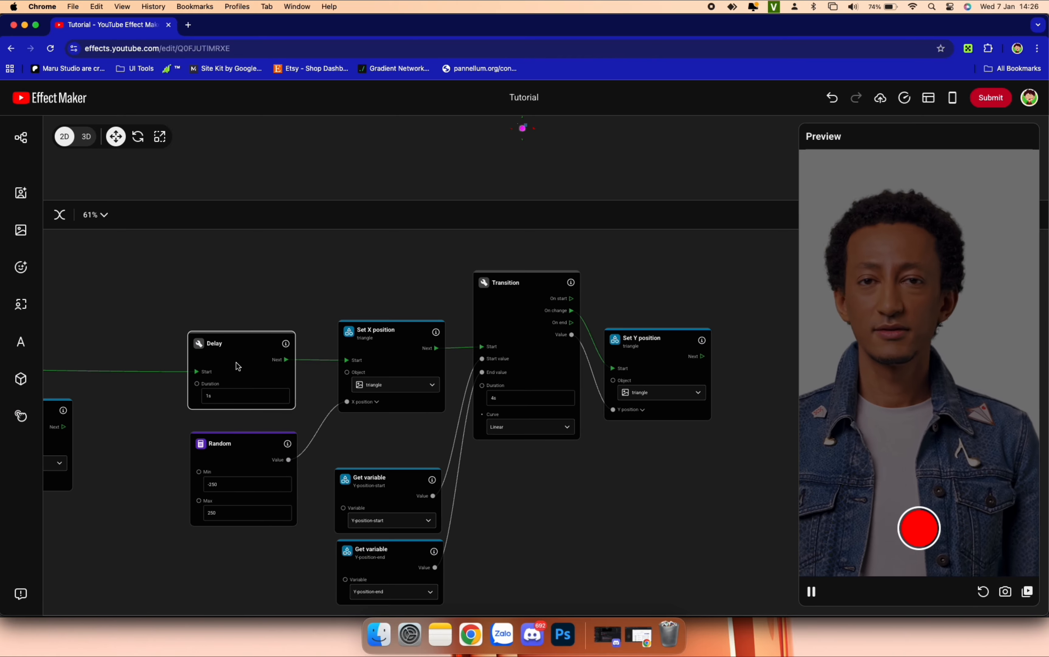